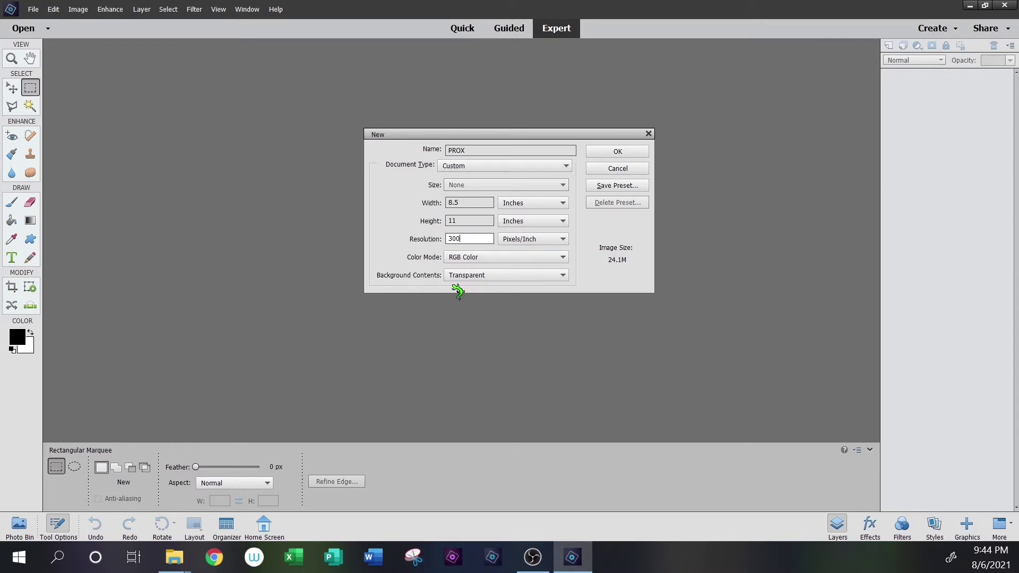
# Create the transparent 8.5 x 11 inch, 300 pixels/inch RGB document PROX and add a second layer
pyautogui.click(624, 152)
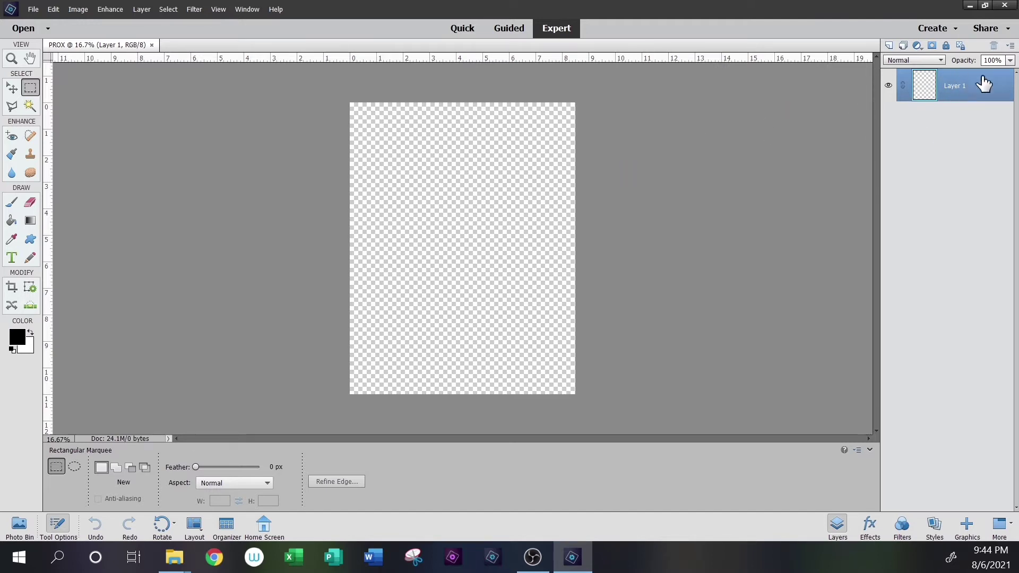
pyautogui.click(888, 48)
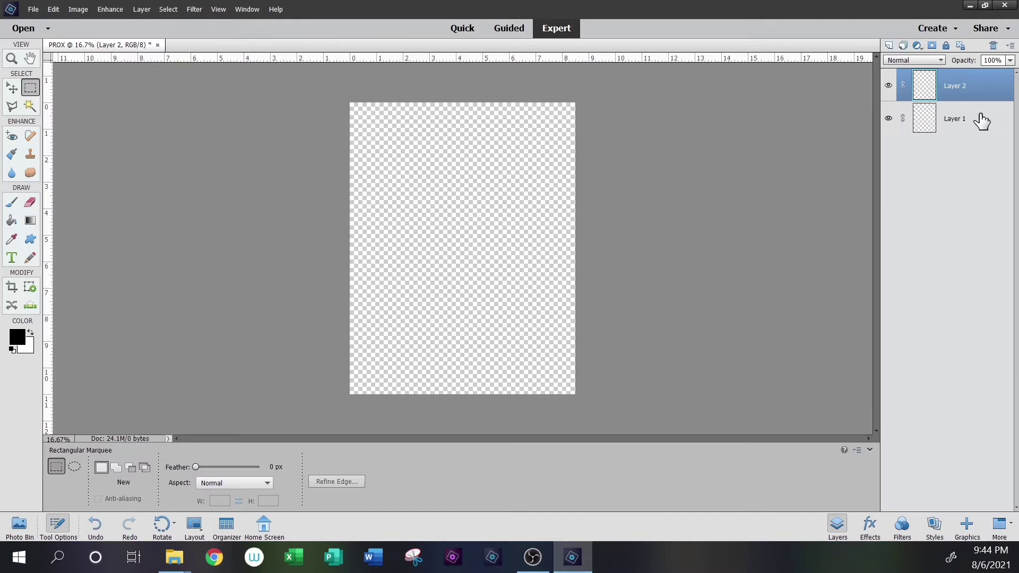
# Make white the foreground colour and fill Layer 2 with it using the Paint Bucket
pyautogui.doubleClick(958, 87)
pyautogui.click(32, 330)
pyautogui.press('r')
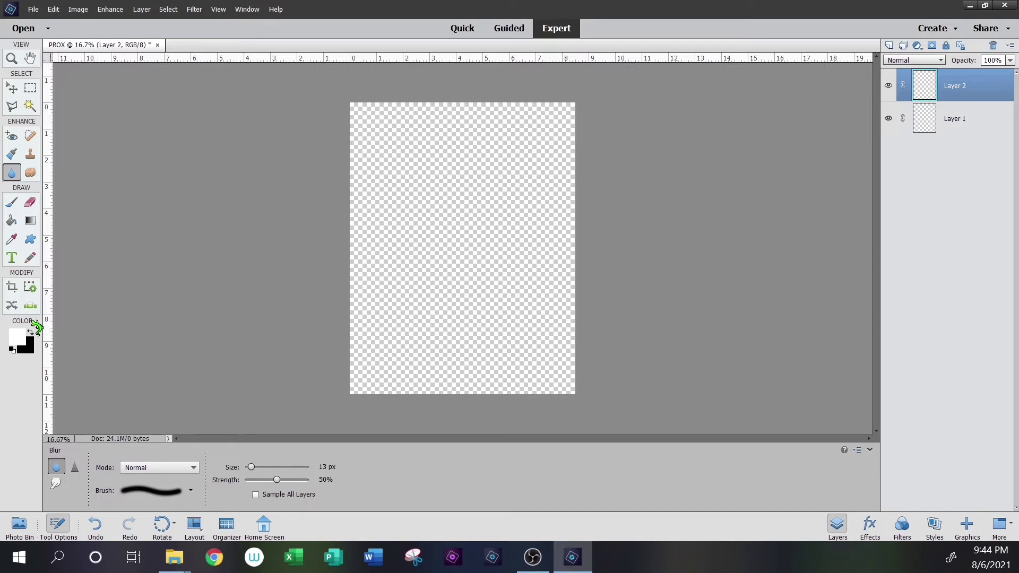
pyautogui.click(12, 221)
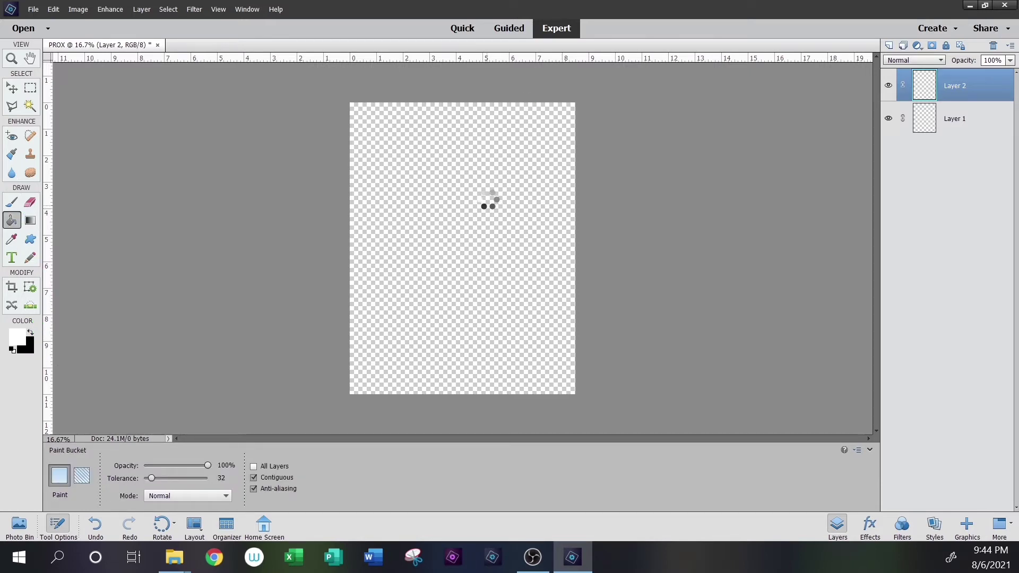
pyautogui.click(488, 201)
pyautogui.click(32, 87)
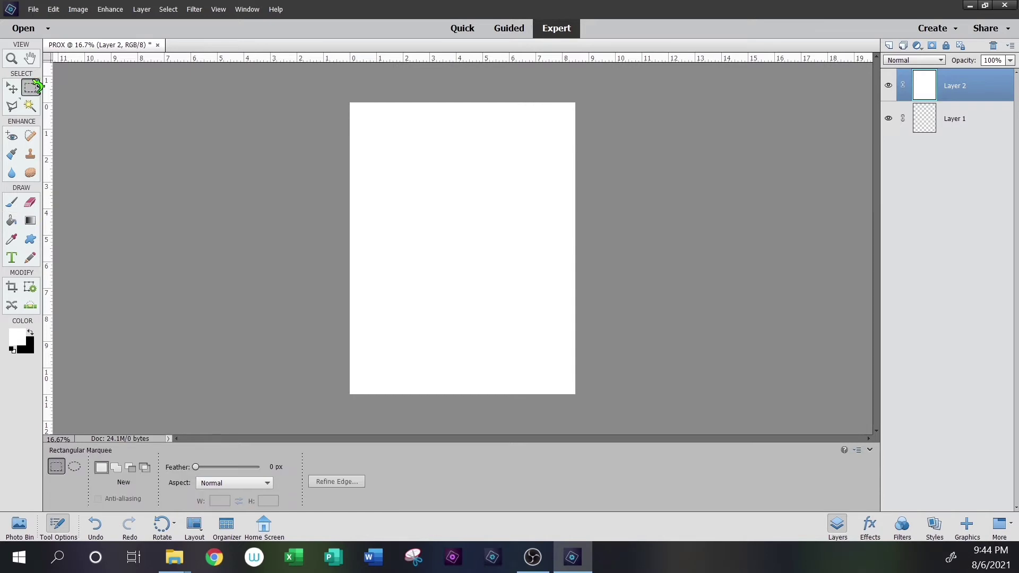
# Add a layer above the white one, name it sketch and set its opacity to 50%
pyautogui.click(889, 46)
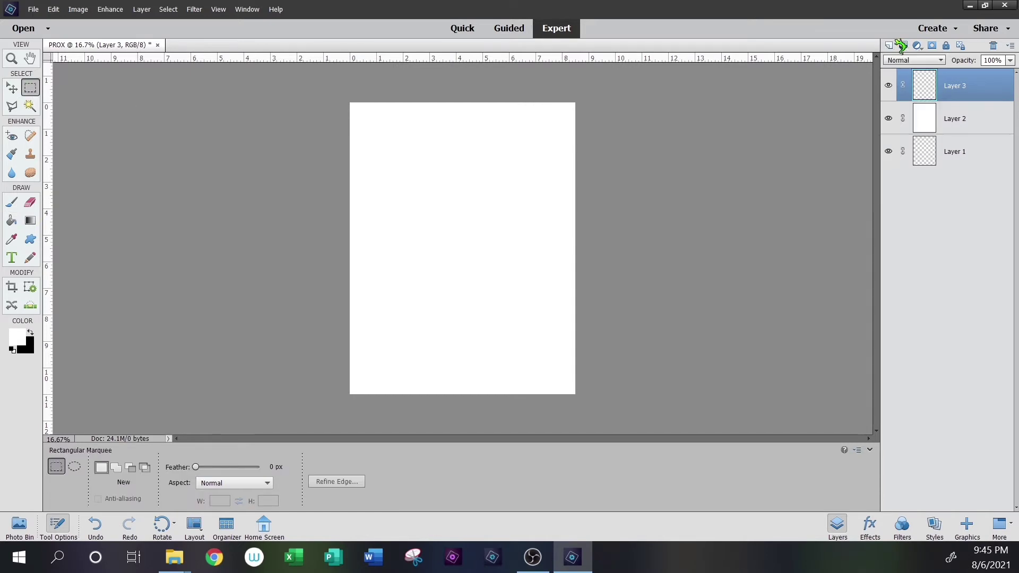
pyautogui.doubleClick(963, 86)
pyautogui.write('sketch')
pyautogui.press('Return')
pyautogui.click(1010, 60)
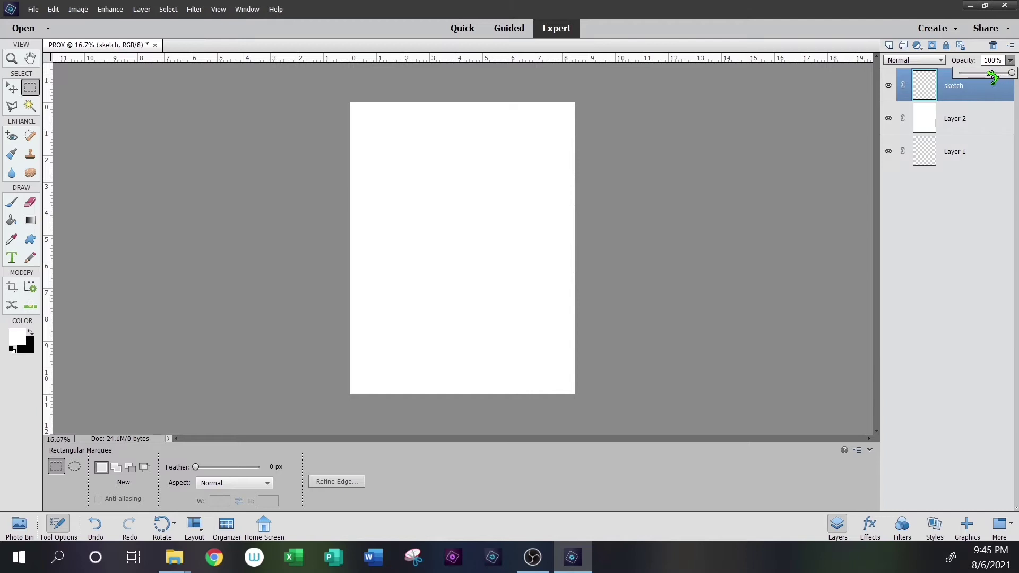
pyautogui.click(986, 73)
pyautogui.moveTo(988, 76); pyautogui.dragTo(990, 76)
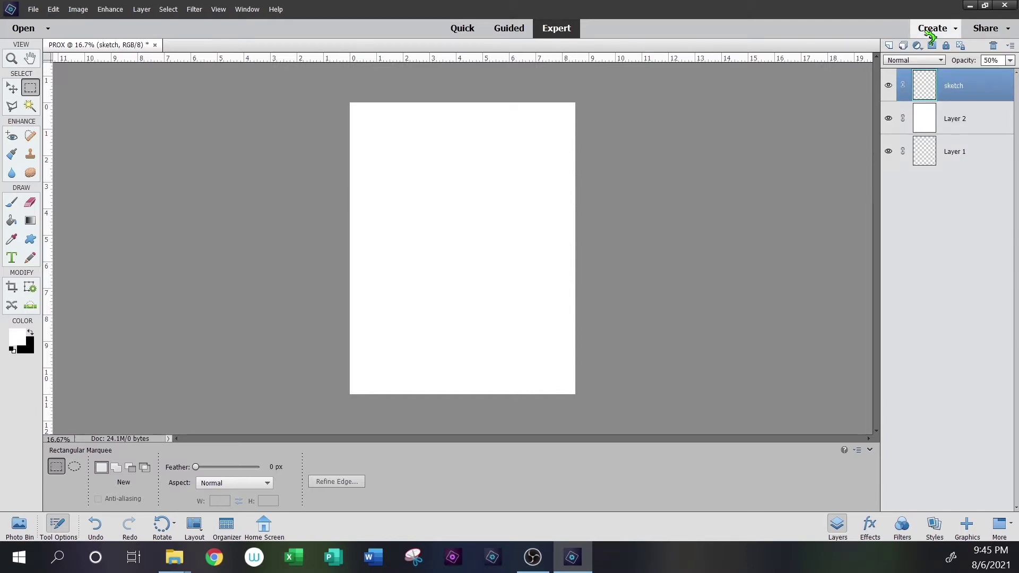
# Add another layer above the sketch layer and name it PROX
pyautogui.click(891, 46)
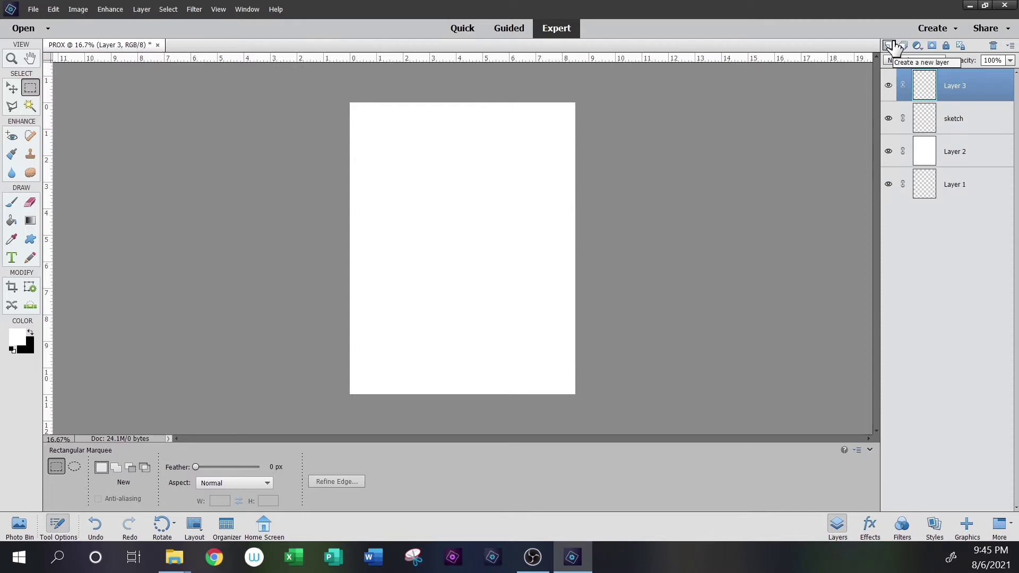
pyautogui.doubleClick(955, 86)
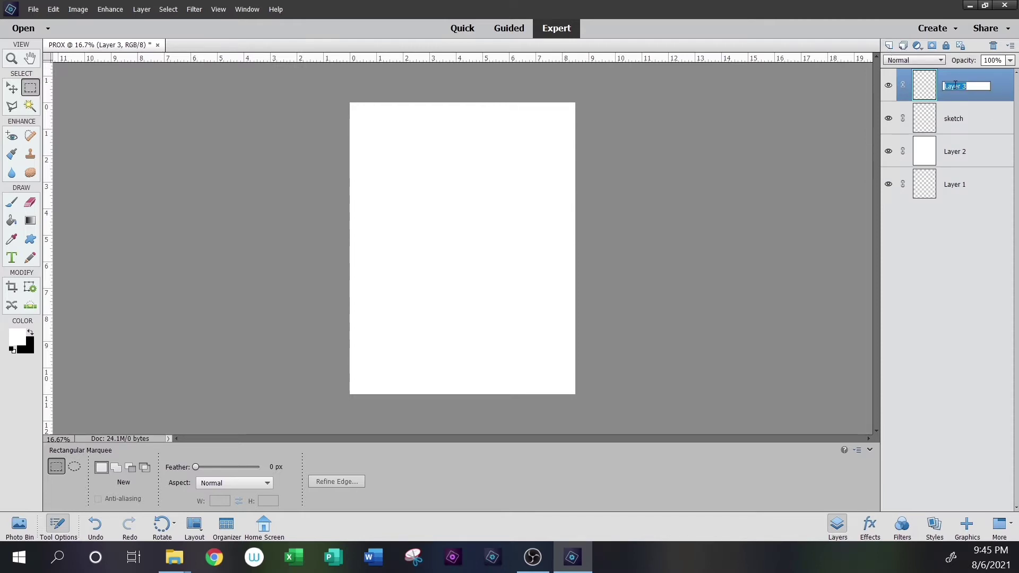
pyautogui.write('PROX')
pyautogui.press('Return')
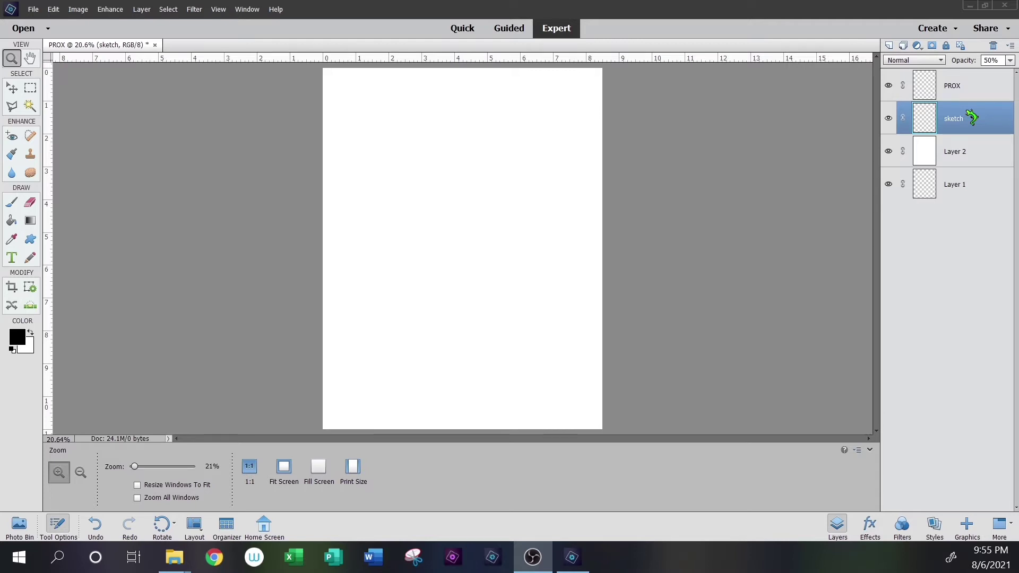
# Choose the hard 5 px preset from the Default Brushes for the Brush tool and set its size to 8 px
pyautogui.click(18, 203)
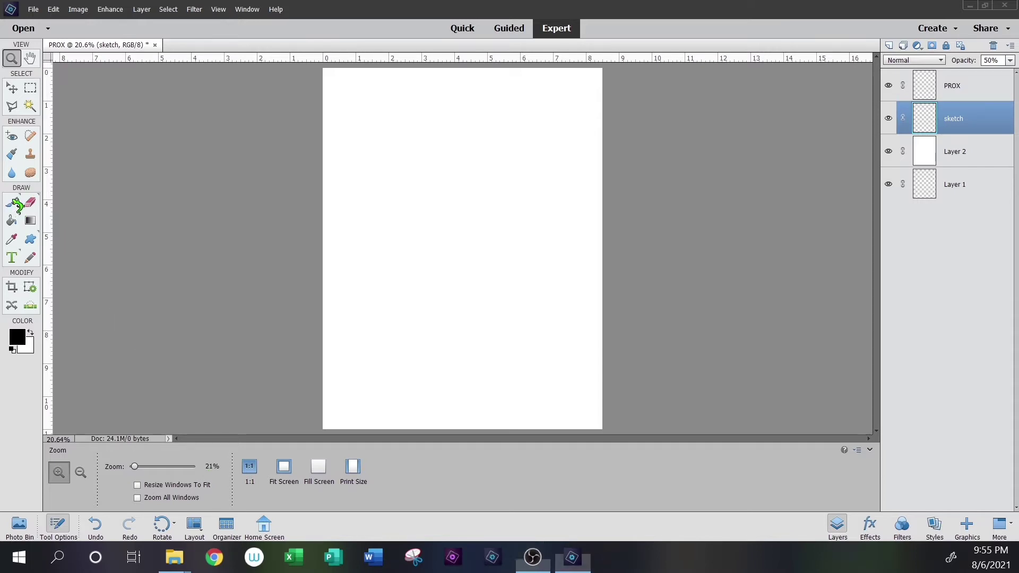
pyautogui.click(18, 202)
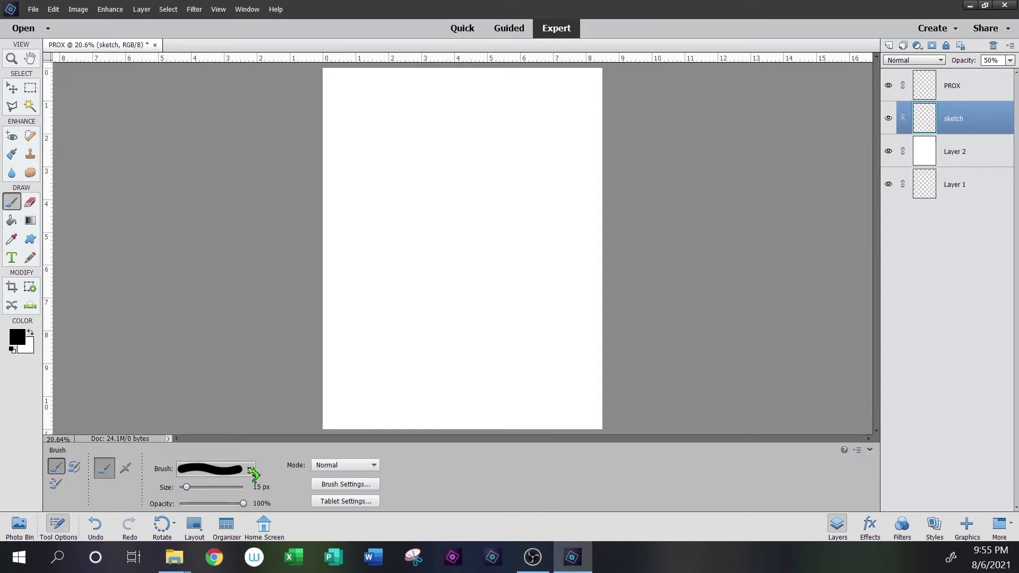
pyautogui.click(249, 470)
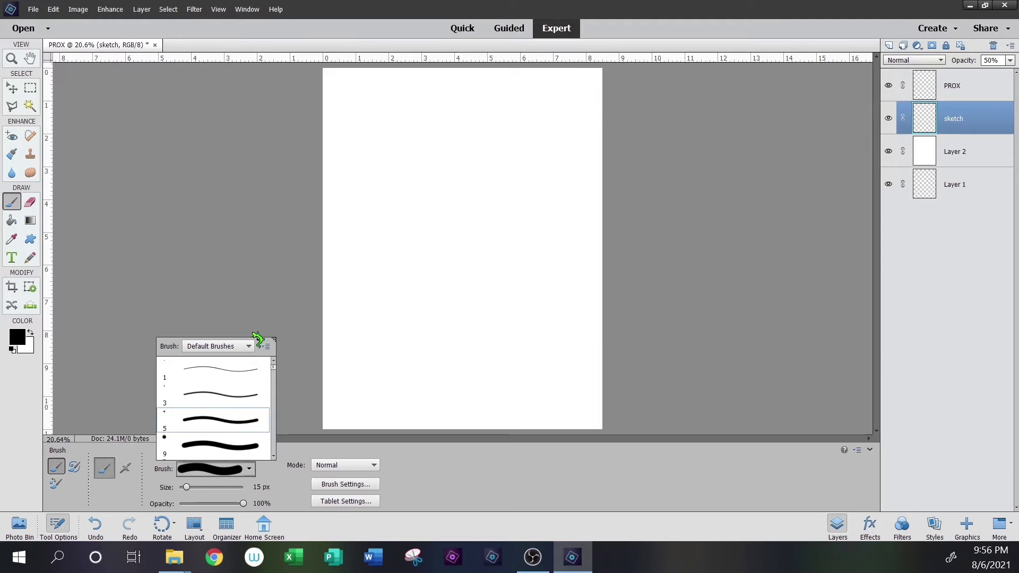
pyautogui.scroll(-3, 275, 380)
pyautogui.scroll(-4, 277, 387)
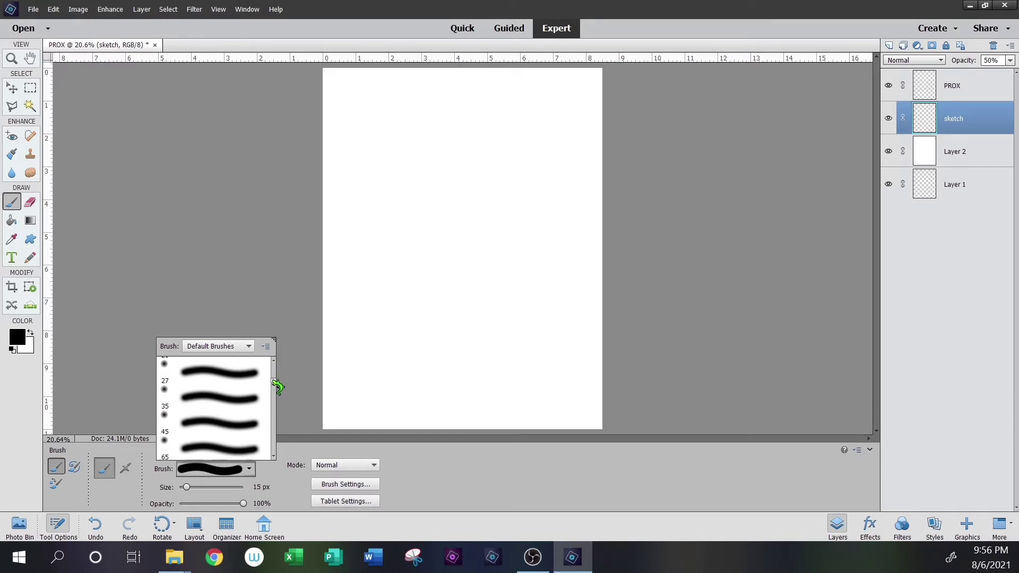
pyautogui.scroll(2, 278, 386)
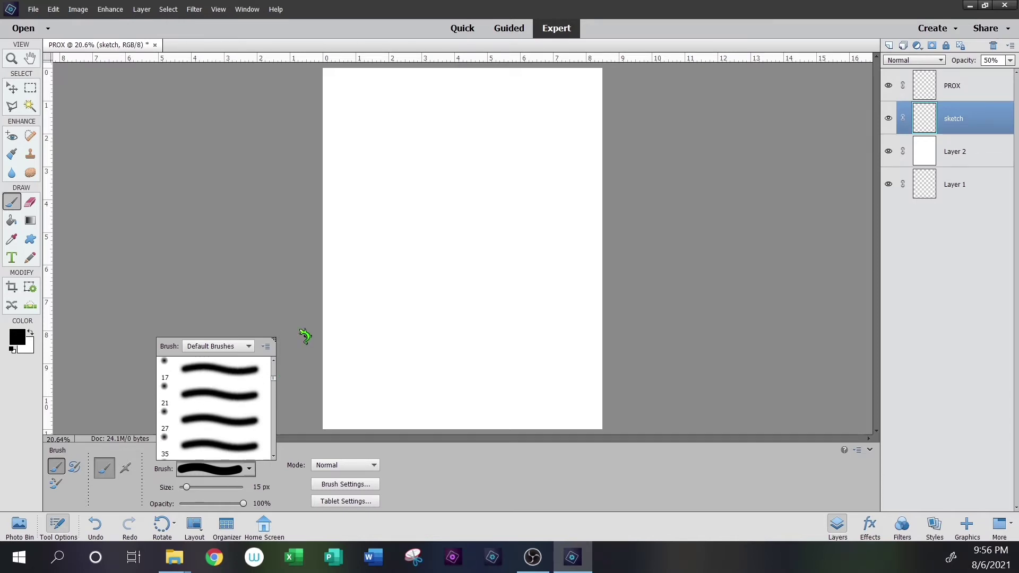
pyautogui.scroll(3, 279, 385)
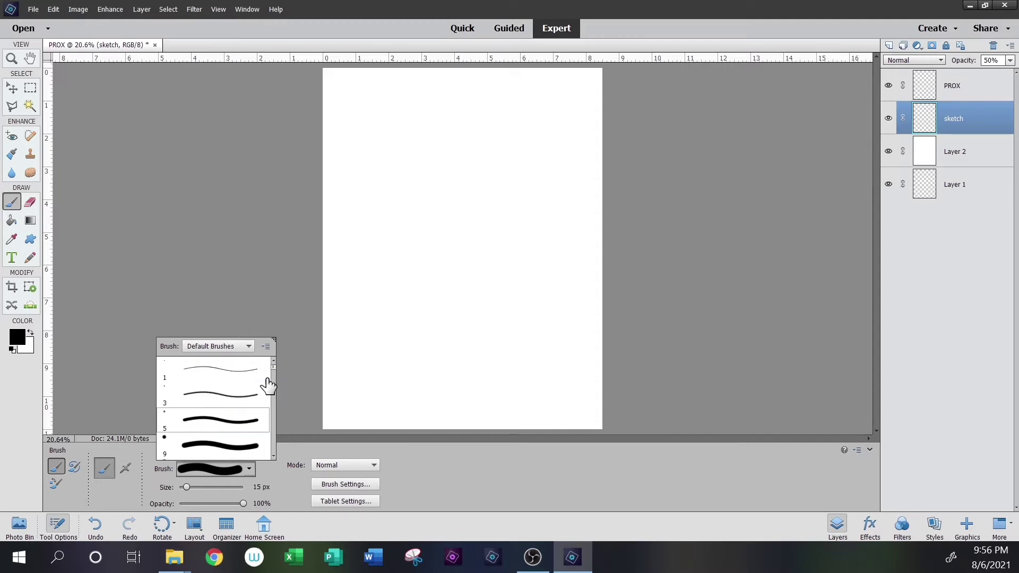
pyautogui.click(219, 426)
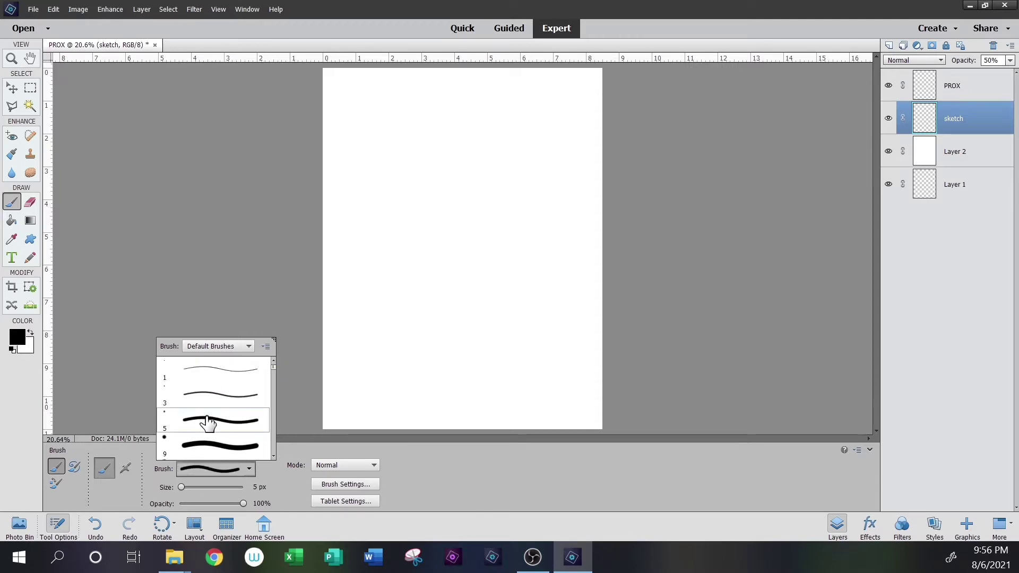
pyautogui.moveTo(182, 488)
pyautogui.mouseDown()
pyautogui.moveTo(195, 488)
pyautogui.moveTo(186, 487)
pyautogui.moveTo(192, 472)
pyautogui.moveTo(187, 489)
pyautogui.moveTo(185, 480)
pyautogui.mouseUp()
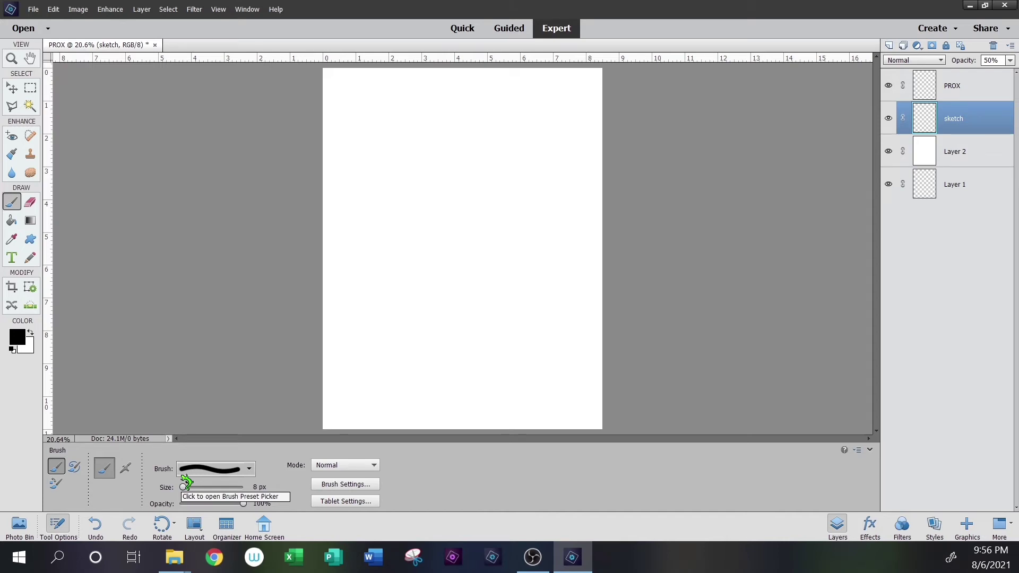
# Sketch the robot's tilted oval head, neck and oval chest top on the sketch layer with the 11 px black Pencil
pyautogui.click(22, 60)
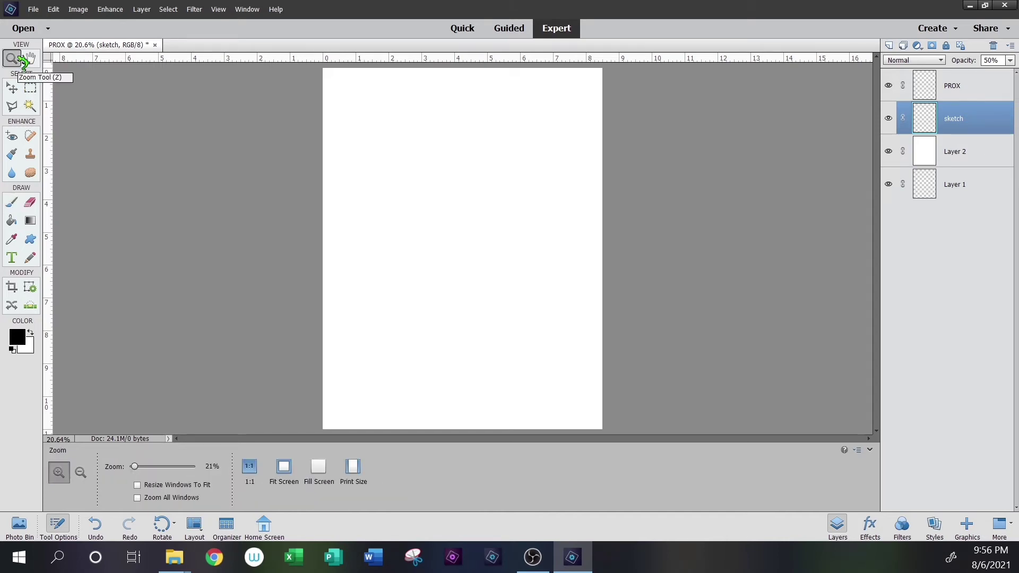
pyautogui.click(552, 311)
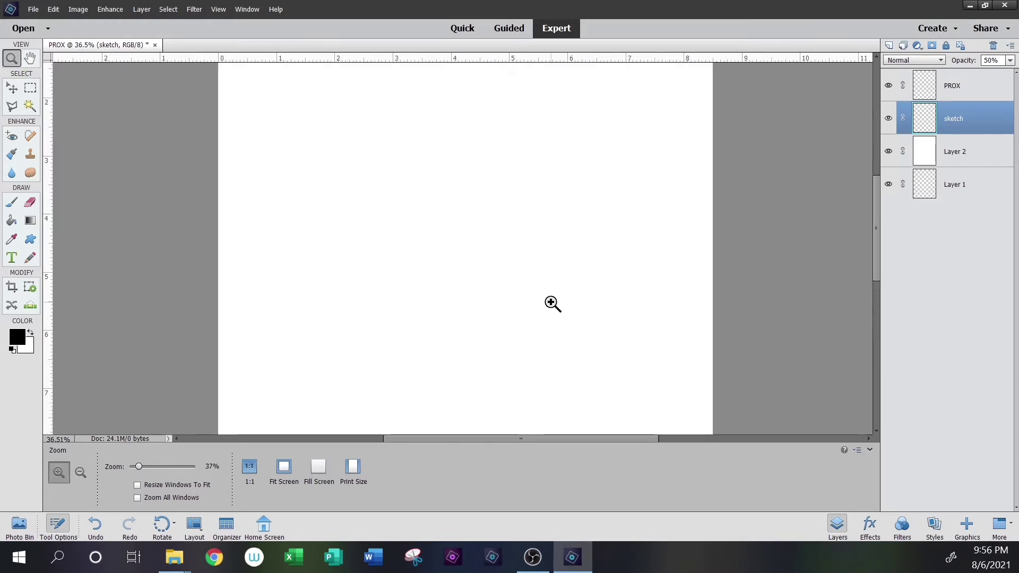
pyautogui.click(31, 257)
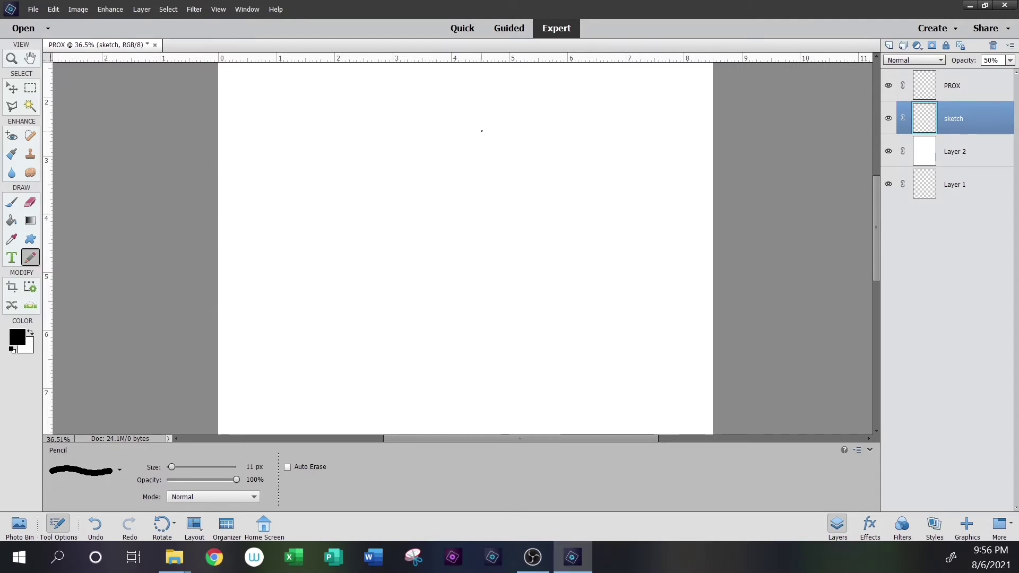
pyautogui.moveTo(490, 128)
pyautogui.mouseDown()
pyautogui.moveTo(446, 142)
pyautogui.moveTo(515, 126)
pyautogui.mouseUp()
pyautogui.moveTo(438, 171)
pyautogui.mouseDown()
pyautogui.moveTo(514, 256)
pyautogui.moveTo(463, 124)
pyautogui.moveTo(485, 94)
pyautogui.mouseUp()
pyautogui.scroll(-2, 455, 140)
pyautogui.moveTo(479, 140)
pyautogui.mouseDown()
pyautogui.moveTo(486, 179)
pyautogui.moveTo(369, 201)
pyautogui.moveTo(408, 226)
pyautogui.mouseUp()
pyautogui.moveTo(495, 168)
pyautogui.mouseDown()
pyautogui.moveTo(512, 170)
pyautogui.moveTo(531, 211)
pyautogui.mouseUp()
pyautogui.moveTo(483, 222)
pyautogui.mouseDown()
pyautogui.moveTo(380, 186)
pyautogui.moveTo(531, 213)
pyautogui.mouseUp()
# Sketch the robot's tapering torso sides, the small chest panel and the rounded lower body
pyautogui.scroll(-2, 554, 283)
pyautogui.hscroll(2, 554, 283)
pyautogui.moveTo(306, 159); pyautogui.dragTo(359, 327)
pyautogui.moveTo(310, 218); pyautogui.dragTo(367, 330)
pyautogui.moveTo(470, 154); pyautogui.dragTo(417, 295)
pyautogui.moveTo(454, 172); pyautogui.dragTo(432, 306)
pyautogui.moveTo(379, 197)
pyautogui.mouseDown()
pyautogui.moveTo(413, 189)
pyautogui.moveTo(406, 205)
pyautogui.mouseUp()
pyautogui.moveTo(412, 189); pyautogui.dragTo(409, 204)
pyautogui.moveTo(377, 284); pyautogui.dragTo(411, 307)
pyautogui.moveTo(323, 291)
pyautogui.mouseDown()
pyautogui.moveTo(373, 292)
pyautogui.moveTo(353, 291)
pyautogui.mouseUp()
pyautogui.moveTo(329, 293); pyautogui.dragTo(385, 361)
pyautogui.moveTo(343, 309); pyautogui.dragTo(389, 365)
pyautogui.moveTo(409, 304)
pyautogui.mouseDown()
pyautogui.moveTo(430, 346)
pyautogui.moveTo(389, 365)
pyautogui.mouseUp()
pyautogui.moveTo(397, 316)
pyautogui.mouseDown()
pyautogui.moveTo(398, 337)
pyautogui.moveTo(397, 316)
pyautogui.mouseUp()
pyautogui.moveTo(440, 189); pyautogui.dragTo(422, 314)
pyautogui.moveTo(417, 275); pyautogui.dragTo(426, 307)
# Sketch the robot's upper arms and the raised forearm with its open hand
pyautogui.scroll(2, 426, 306)
pyautogui.hscroll(1, 426, 306)
pyautogui.moveTo(463, 165); pyautogui.dragTo(467, 201)
pyautogui.moveTo(305, 176); pyautogui.dragTo(238, 284)
pyautogui.moveTo(295, 209); pyautogui.dragTo(245, 273)
pyautogui.moveTo(473, 188); pyautogui.dragTo(463, 289)
pyautogui.moveTo(460, 207); pyautogui.dragTo(465, 284)
pyautogui.moveTo(474, 280)
pyautogui.mouseDown()
pyautogui.moveTo(521, 203)
pyautogui.moveTo(499, 235)
pyautogui.moveTo(512, 199)
pyautogui.moveTo(521, 243)
pyautogui.moveTo(494, 240)
pyautogui.moveTo(523, 214)
pyautogui.mouseUp()
pyautogui.scroll(2, 497, 236)
pyautogui.hscroll(1, 497, 236)
pyautogui.moveTo(504, 207)
pyautogui.mouseDown()
pyautogui.moveTo(501, 184)
pyautogui.moveTo(511, 185)
pyautogui.mouseUp()
pyautogui.moveTo(530, 216); pyautogui.dragTo(513, 169)
# Sketch the forearm and hand of the robot's lowered arm
pyautogui.scroll(-3, 515, 191)
pyautogui.hscroll(-2, 514, 192)
pyautogui.moveTo(295, 247)
pyautogui.mouseDown()
pyautogui.moveTo(303, 273)
pyautogui.moveTo(318, 303)
pyautogui.mouseUp()
pyautogui.moveTo(294, 250)
pyautogui.mouseDown()
pyautogui.moveTo(317, 305)
pyautogui.moveTo(308, 309)
pyautogui.moveTo(322, 306)
pyautogui.moveTo(307, 345)
pyautogui.mouseUp()
pyautogui.moveTo(321, 306); pyautogui.dragTo(338, 326)
pyautogui.moveTo(307, 346); pyautogui.dragTo(331, 350)
pyautogui.moveTo(319, 308); pyautogui.dragTo(332, 350)
pyautogui.moveTo(322, 303)
pyautogui.mouseDown()
pyautogui.moveTo(351, 339)
pyautogui.moveTo(346, 353)
pyautogui.mouseUp()
pyautogui.moveTo(340, 351)
pyautogui.mouseDown()
pyautogui.moveTo(313, 363)
pyautogui.moveTo(356, 362)
pyautogui.mouseUp()
pyautogui.moveTo(351, 326); pyautogui.dragTo(357, 342)
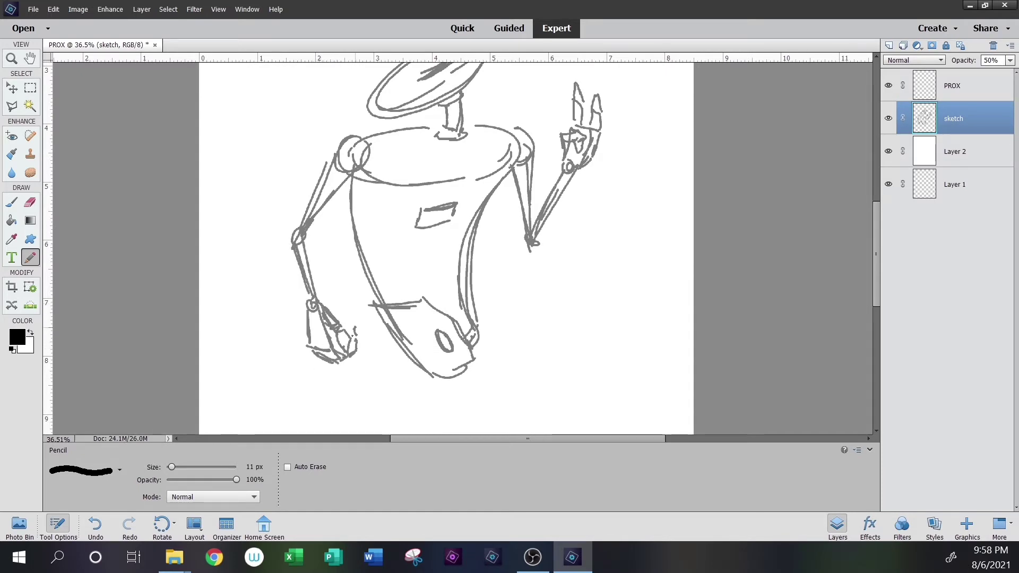
# Outline the head and neck with the Polygonal Lasso, move them about 0.3 in to the left and deselect
pyautogui.scroll(3, 541, 315)
pyautogui.hscroll(1, 541, 314)
pyautogui.press('z')
pyautogui.rightClick(433, 165)
pyautogui.click(505, 175)
pyautogui.moveTo(352, 121); pyautogui.dragTo(601, 355)
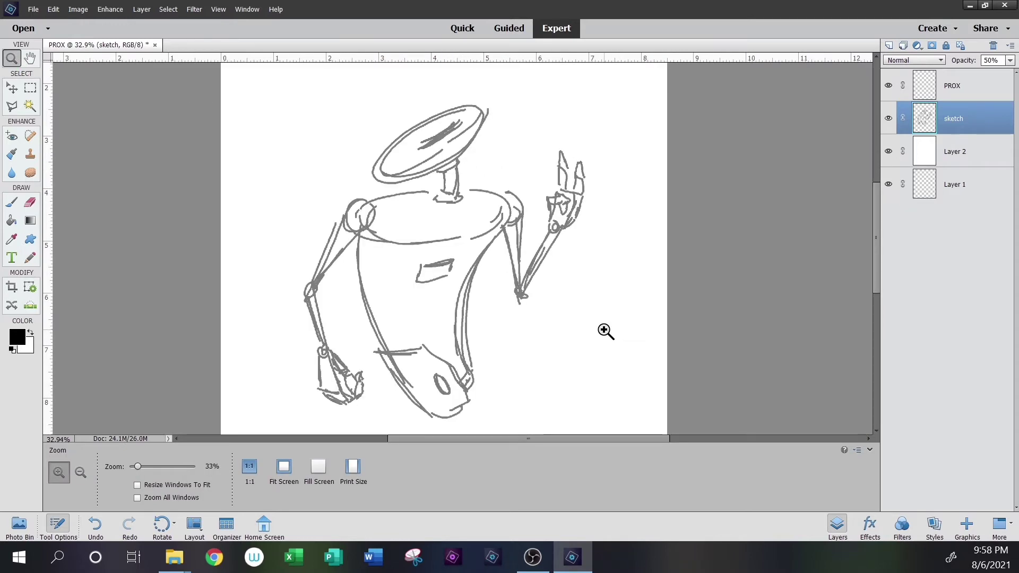
pyautogui.press('l')
pyautogui.click(460, 85)
pyautogui.click(371, 133)
pyautogui.click(366, 179)
pyautogui.click(392, 188)
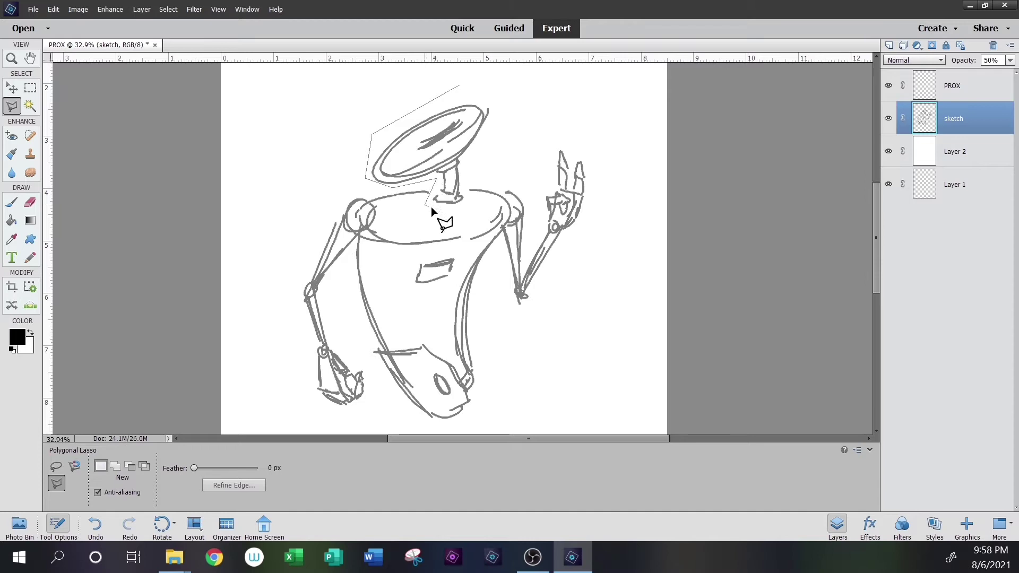
pyautogui.click(466, 200)
pyautogui.click(467, 166)
pyautogui.click(495, 137)
pyautogui.click(507, 104)
pyautogui.click(501, 88)
pyautogui.click(459, 85)
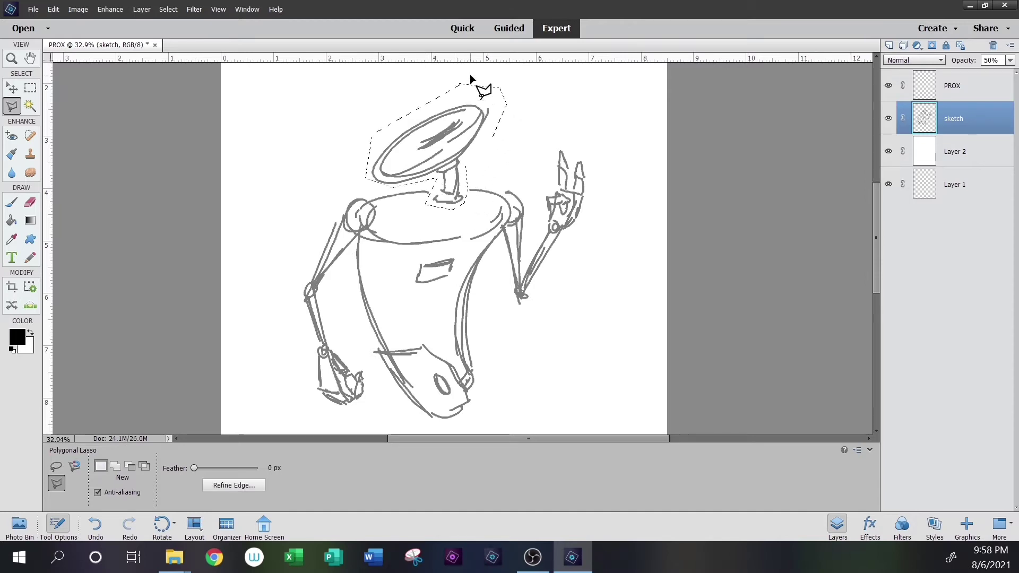
pyautogui.click(11, 88)
pyautogui.moveTo(463, 149); pyautogui.dragTo(447, 147)
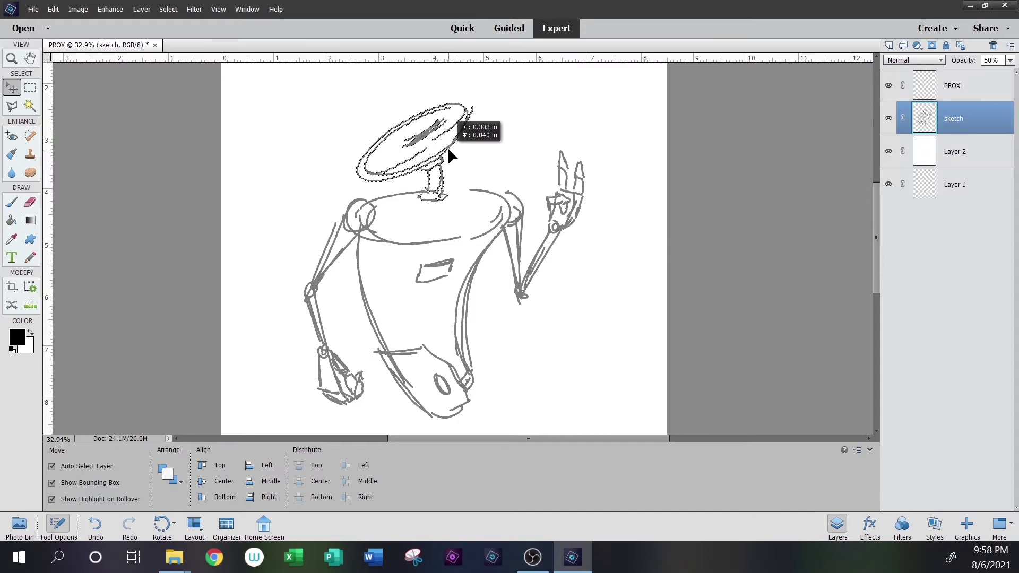
pyautogui.click(30, 87)
pyautogui.hotkey('ctrl', 'd')
# Redraw and close the outline of the oval chest top between the shoulders with the Pencil
pyautogui.click(20, 57)
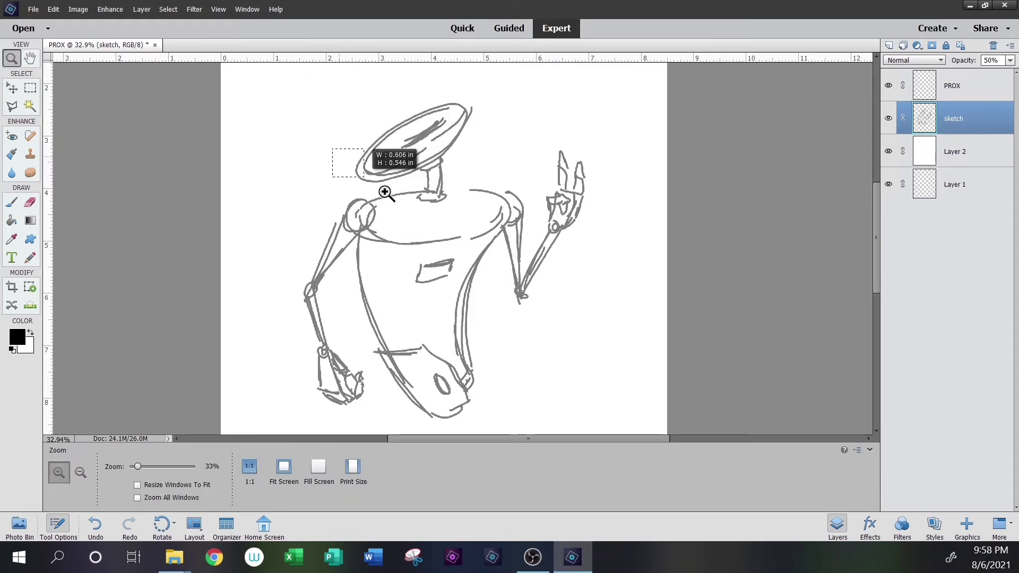
pyautogui.click(395, 187)
pyautogui.click(30, 258)
pyautogui.moveTo(466, 160); pyautogui.dragTo(534, 169)
pyautogui.moveTo(412, 169)
pyautogui.mouseDown()
pyautogui.moveTo(524, 185)
pyautogui.moveTo(502, 166)
pyautogui.moveTo(546, 190)
pyautogui.moveTo(491, 258)
pyautogui.mouseUp()
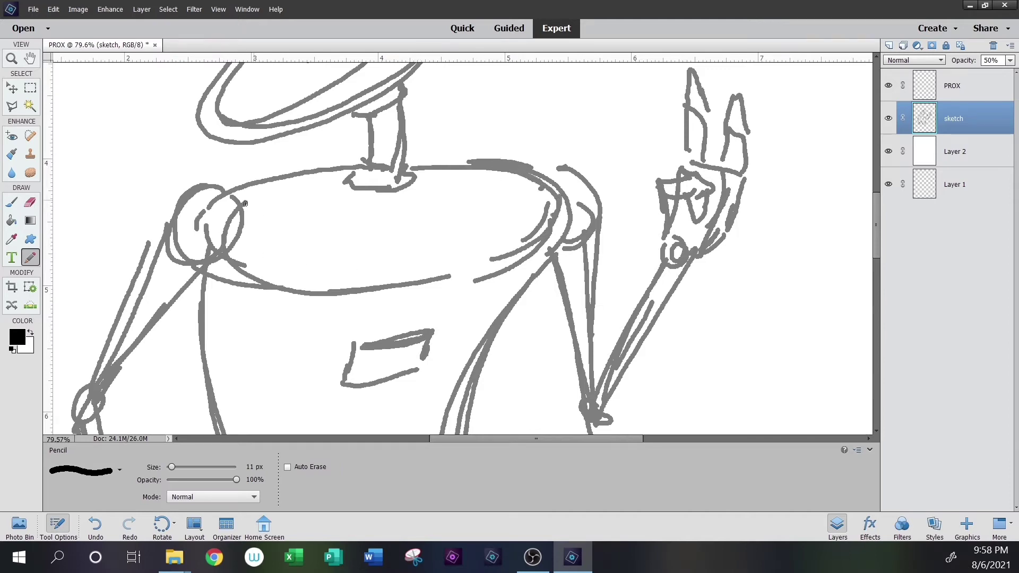
pyautogui.moveTo(245, 204); pyautogui.dragTo(351, 177)
pyautogui.moveTo(237, 271); pyautogui.dragTo(443, 276)
pyautogui.moveTo(547, 180)
pyautogui.mouseDown()
pyautogui.moveTo(517, 271)
pyautogui.moveTo(404, 289)
pyautogui.mouseUp()
pyautogui.moveTo(564, 265); pyautogui.dragTo(464, 156)
# Lower the sketch layer's opacity further so its lines serve as a faint tracing guide
pyautogui.click(11, 58)
pyautogui.rightClick(409, 204)
pyautogui.click(424, 210)
pyautogui.moveTo(350, 109)
pyautogui.mouseDown()
pyautogui.moveTo(489, 346)
pyautogui.moveTo(605, 314)
pyautogui.mouseUp()
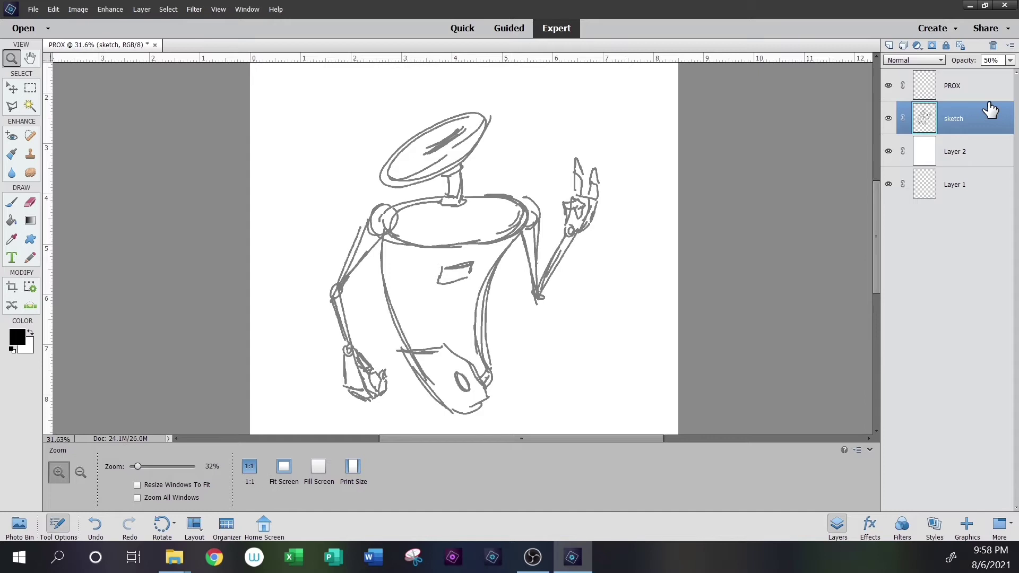
pyautogui.click(1010, 60)
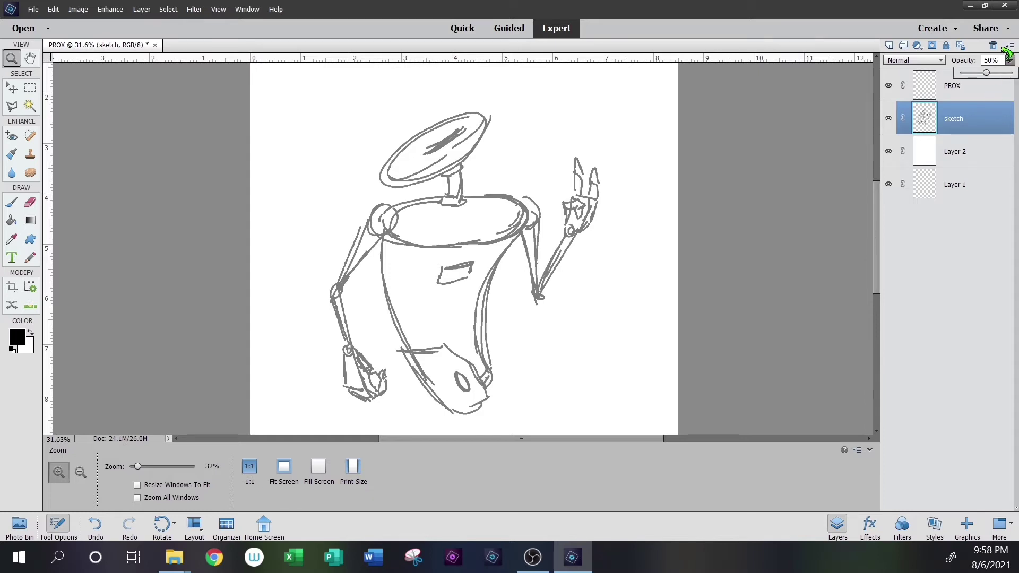
pyautogui.moveTo(986, 73); pyautogui.dragTo(971, 73)
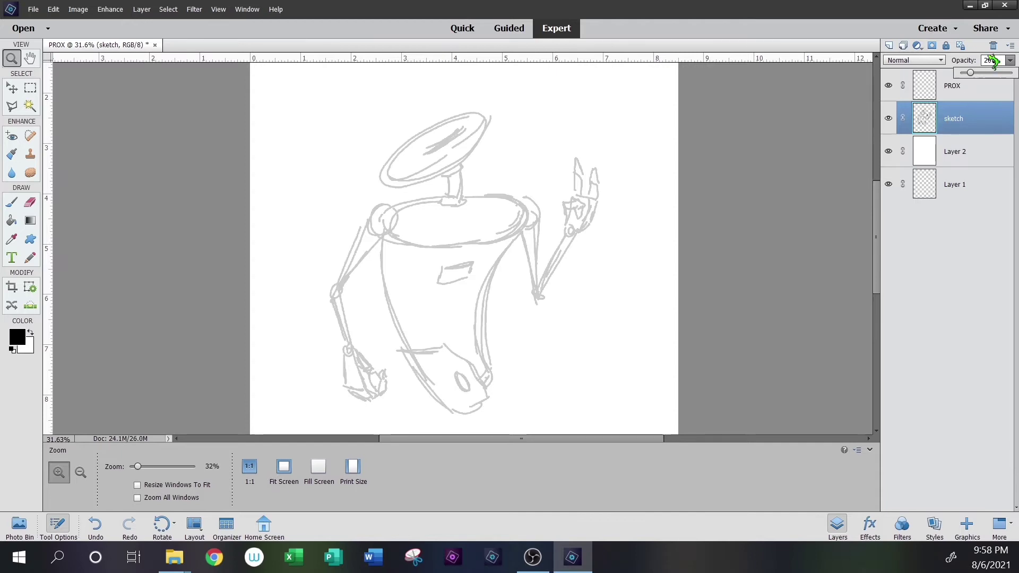
# Make the PROX layer active and choose the Pencil for tracing line art over the sketch
pyautogui.click(965, 89)
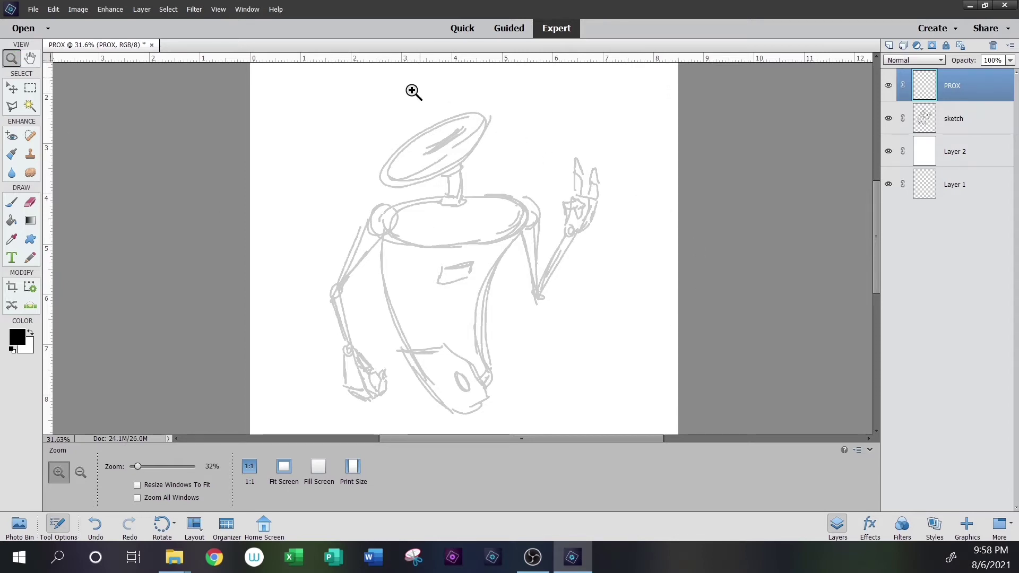
pyautogui.moveTo(357, 86); pyautogui.dragTo(480, 292)
pyautogui.click(611, 272)
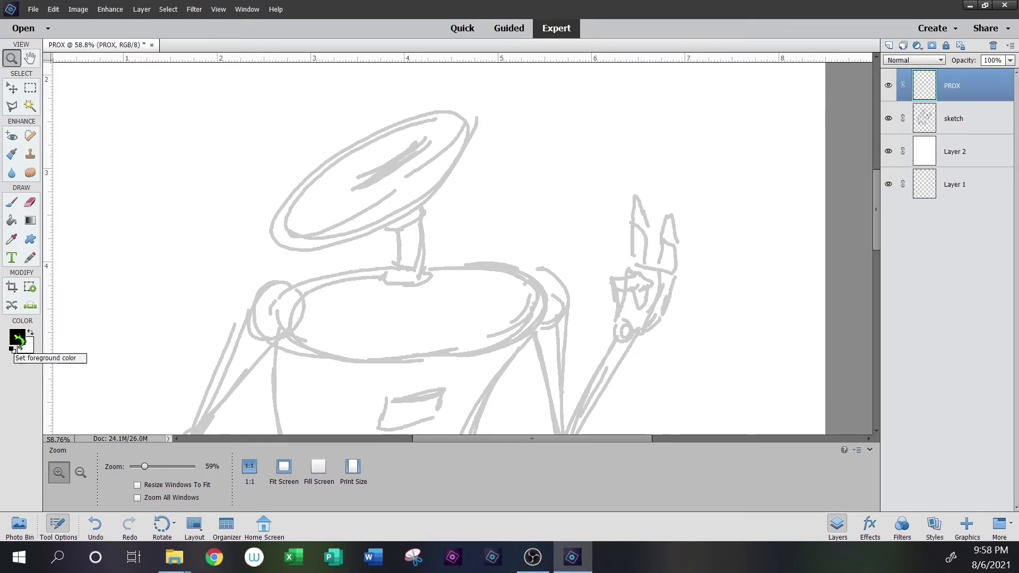
pyautogui.click(31, 259)
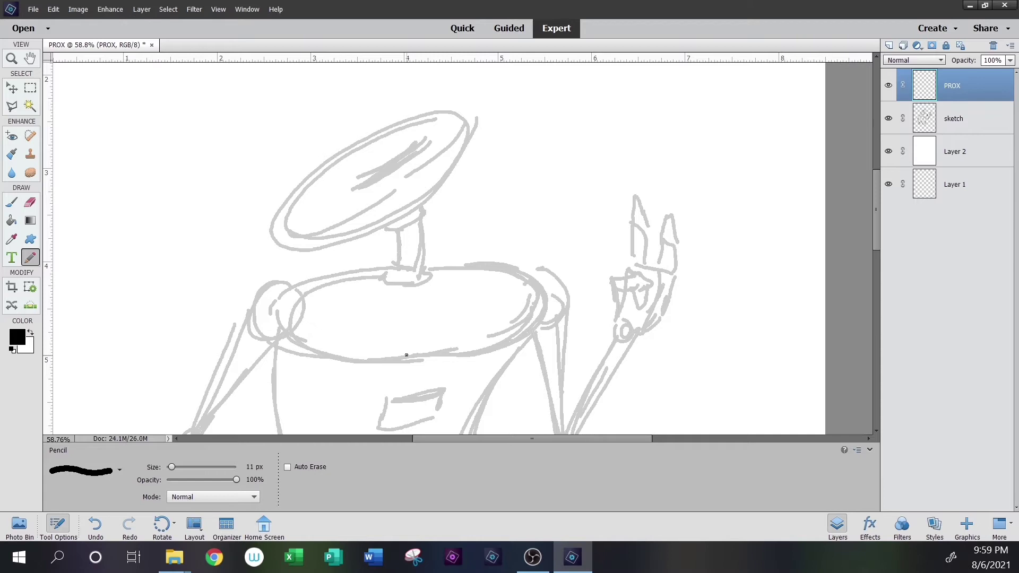
pyautogui.click(21, 59)
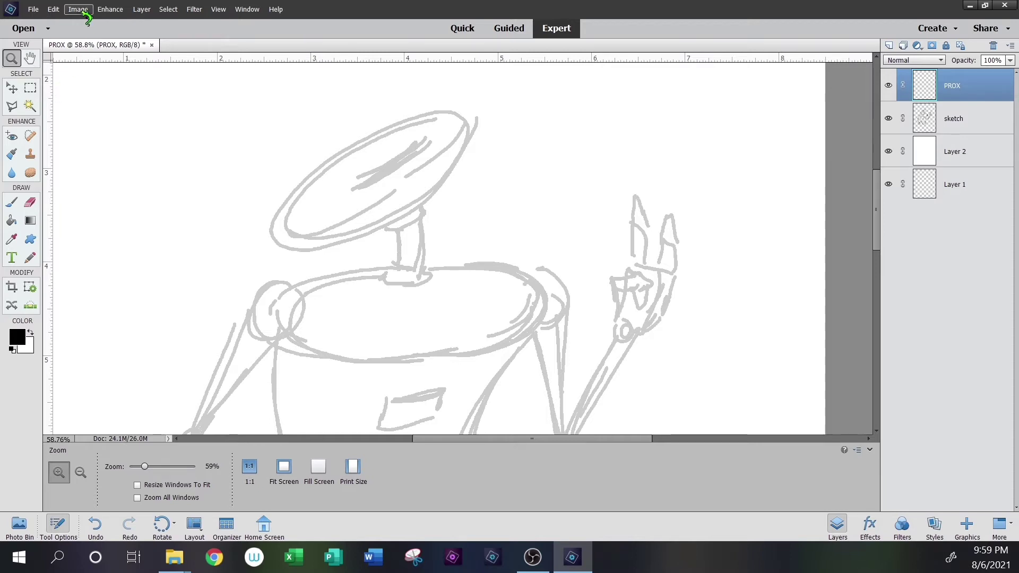
pyautogui.click(34, 88)
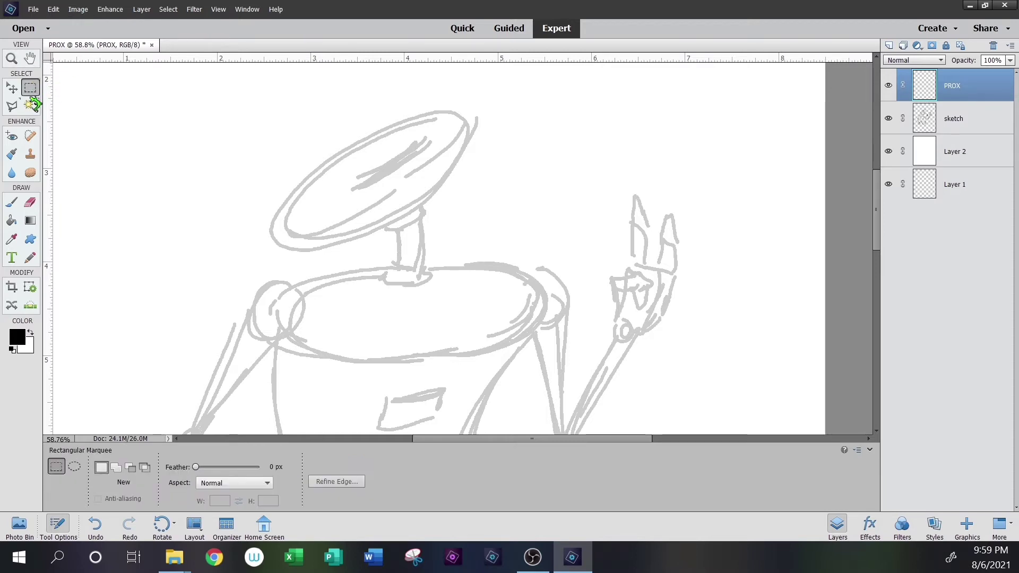
pyautogui.click(74, 467)
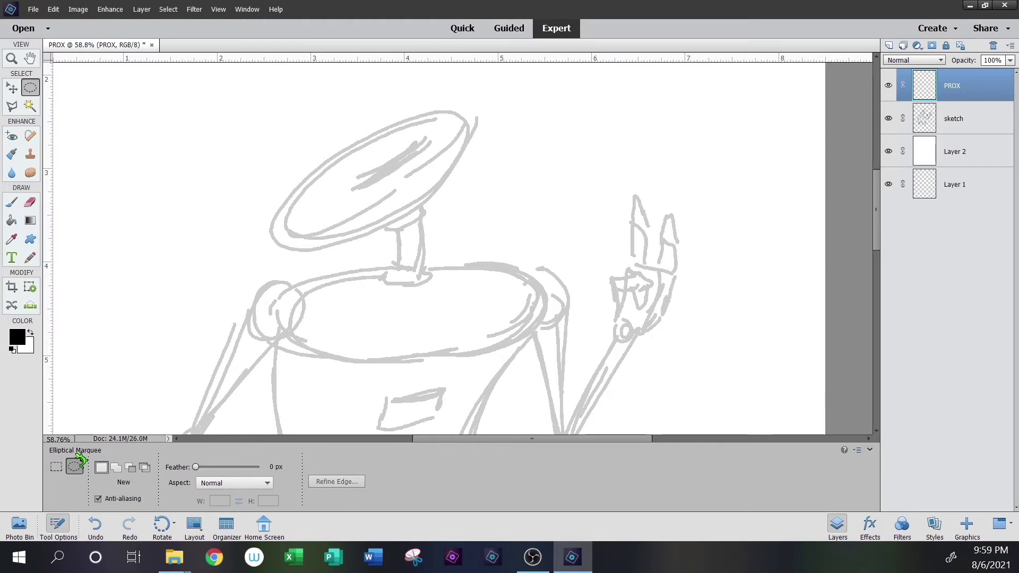
pyautogui.click(19, 107)
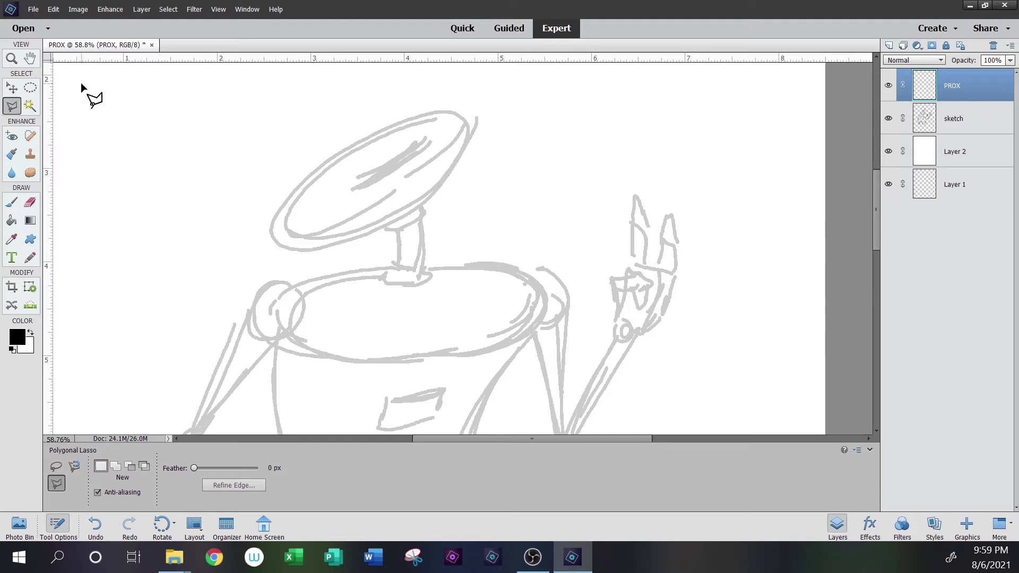
pyautogui.click(30, 87)
pyautogui.click(56, 467)
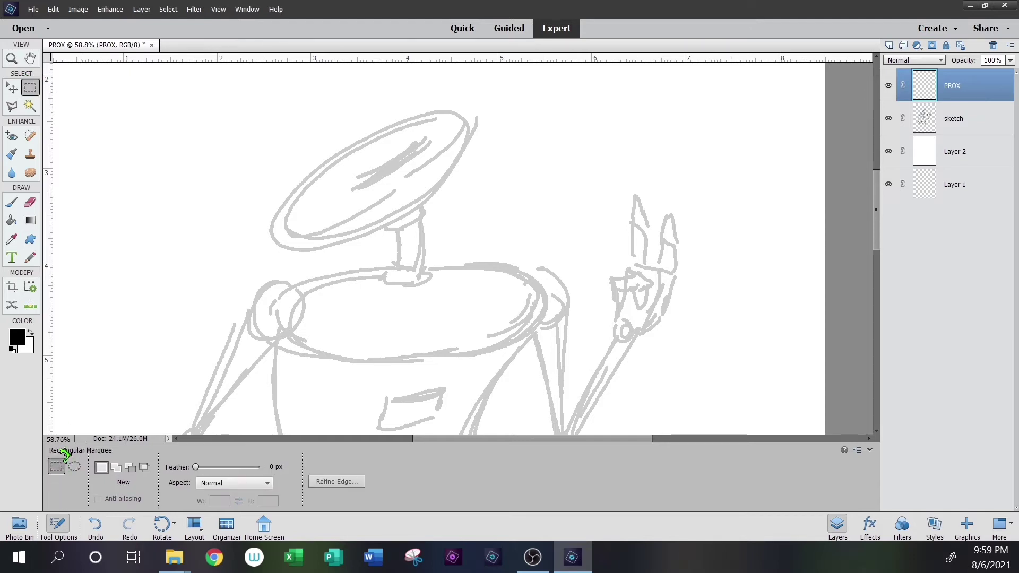
# Set the Pencil size to 5 px for the line art
pyautogui.click(11, 58)
pyautogui.rightClick(396, 257)
pyautogui.click(430, 279)
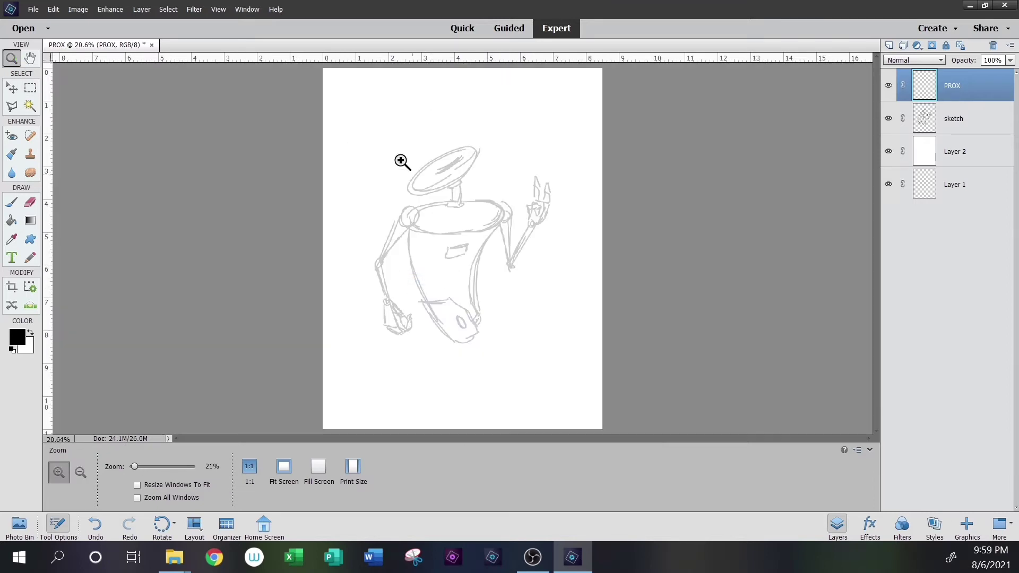
pyautogui.click(578, 270)
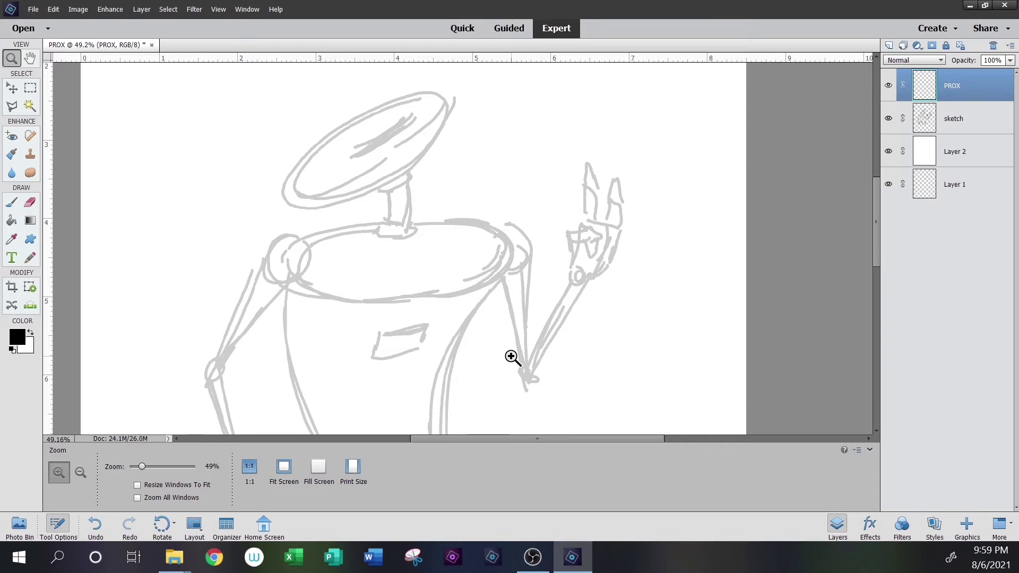
pyautogui.moveTo(460, 380); pyautogui.dragTo(425, 244)
pyautogui.click(32, 259)
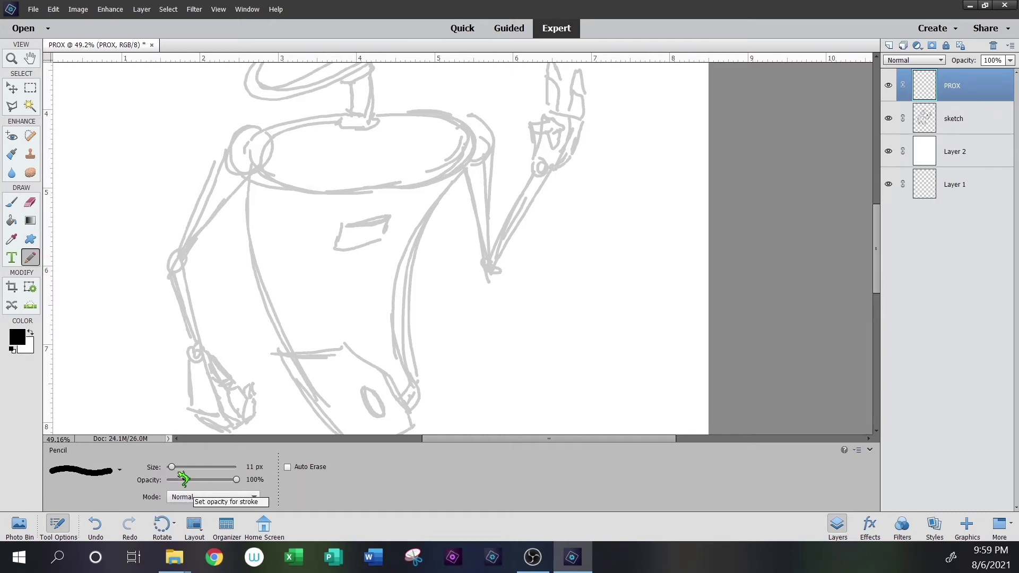
pyautogui.click(120, 471)
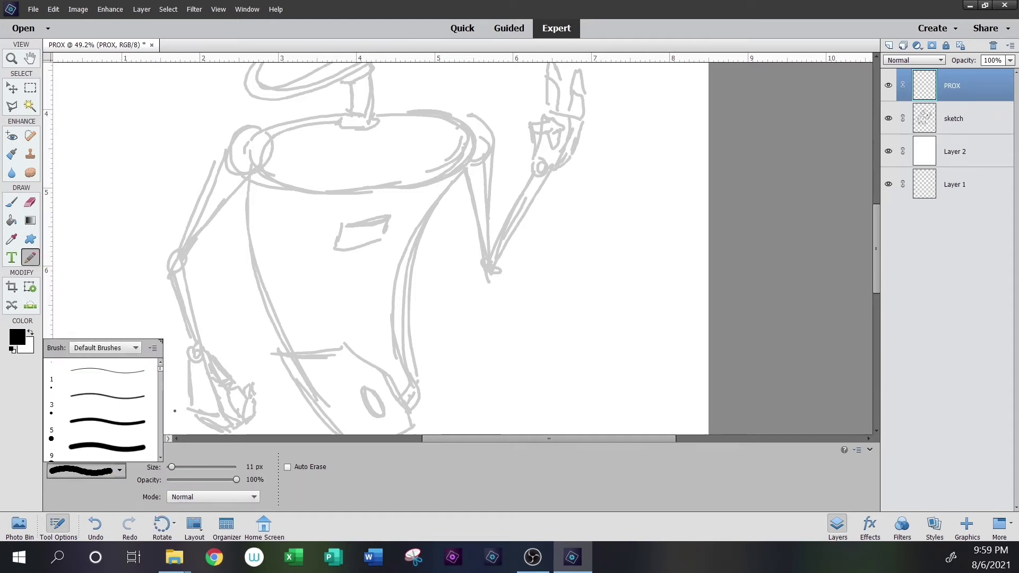
pyautogui.click(111, 470)
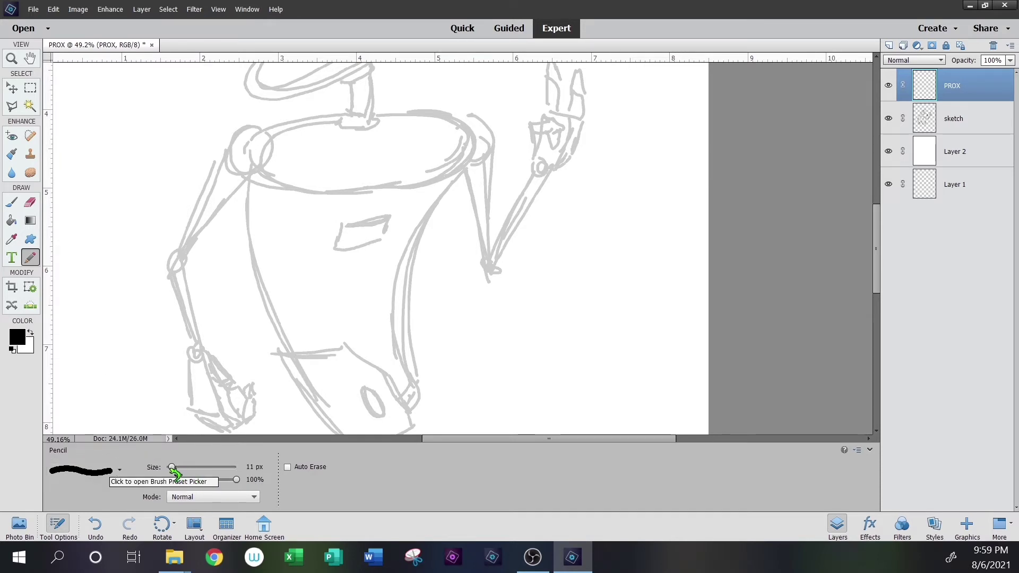
pyautogui.moveTo(172, 467); pyautogui.dragTo(169, 467)
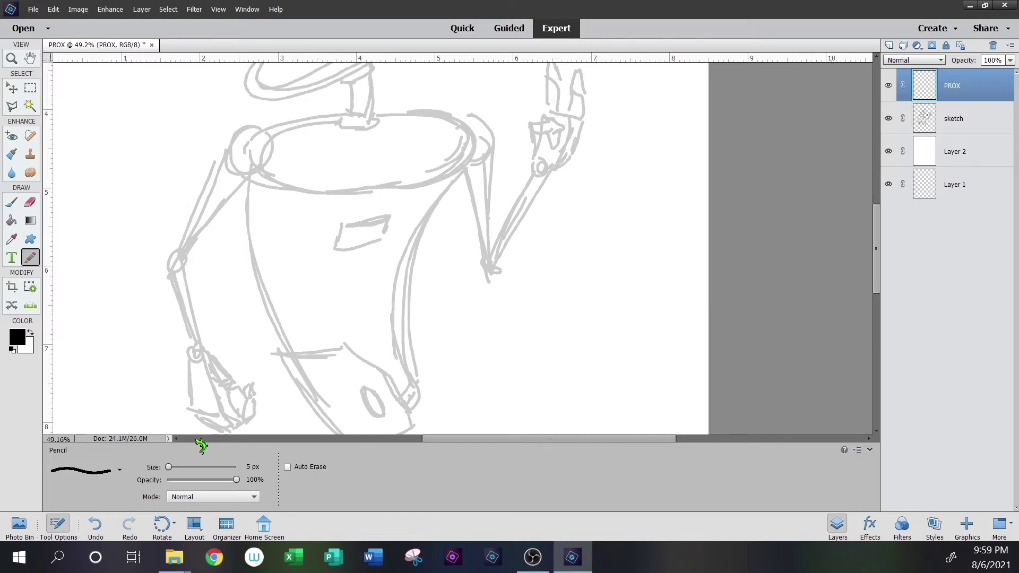
# Trace the torso's inward-curving right contour in black, from the raised arm's shoulder down to the hip
pyautogui.click(11, 58)
pyautogui.moveTo(234, 114); pyautogui.dragTo(489, 298)
pyautogui.moveTo(552, 241); pyautogui.dragTo(459, 135)
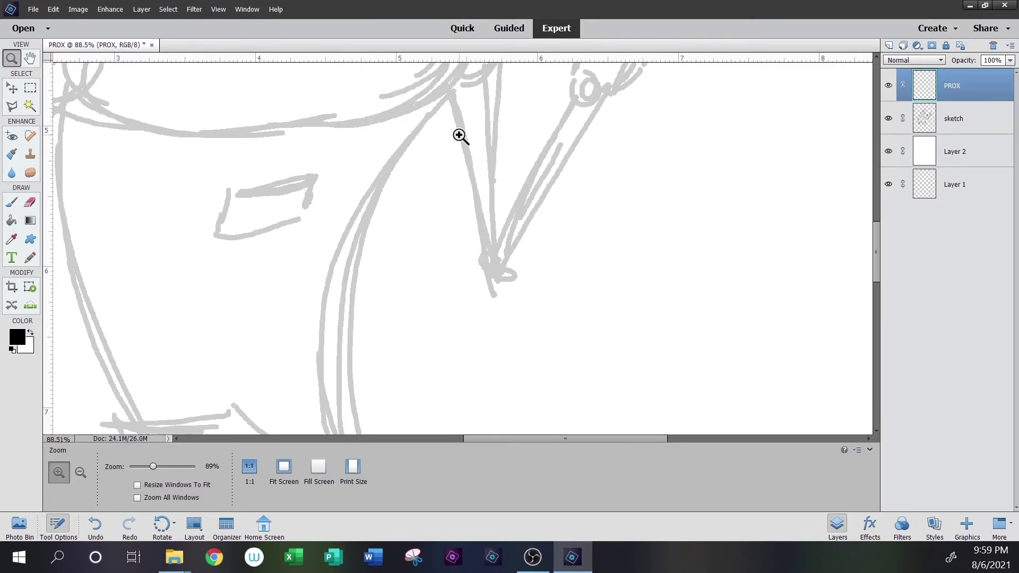
pyautogui.rightClick(264, 256)
pyautogui.click(287, 263)
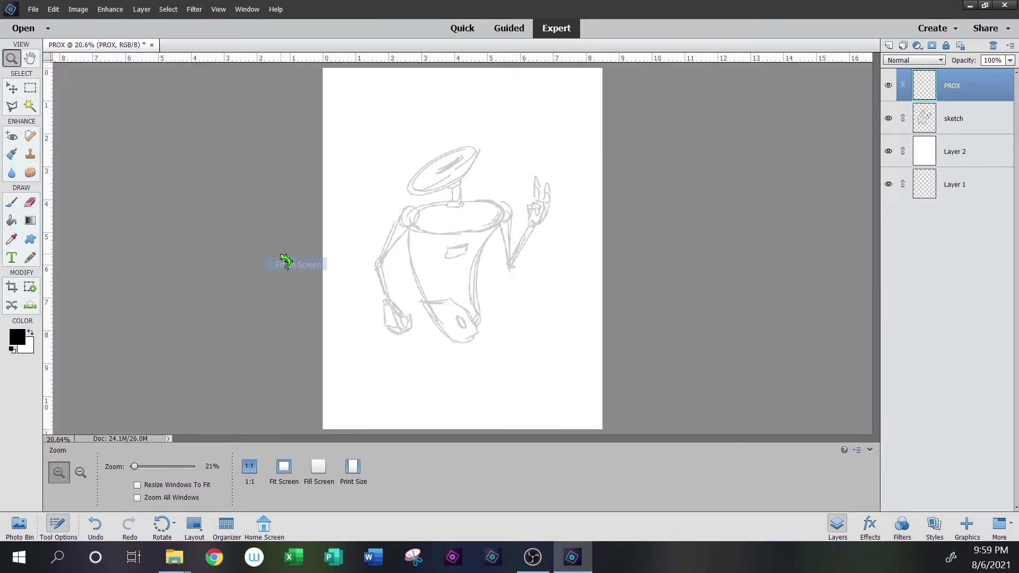
pyautogui.moveTo(389, 177); pyautogui.dragTo(580, 350)
pyautogui.moveTo(579, 223); pyautogui.dragTo(448, 180)
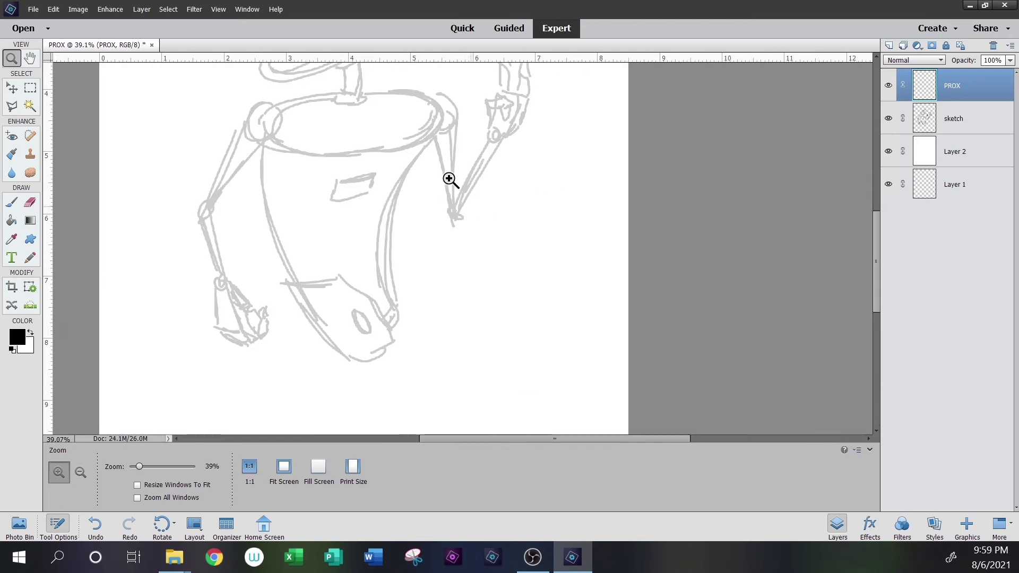
pyautogui.click(31, 258)
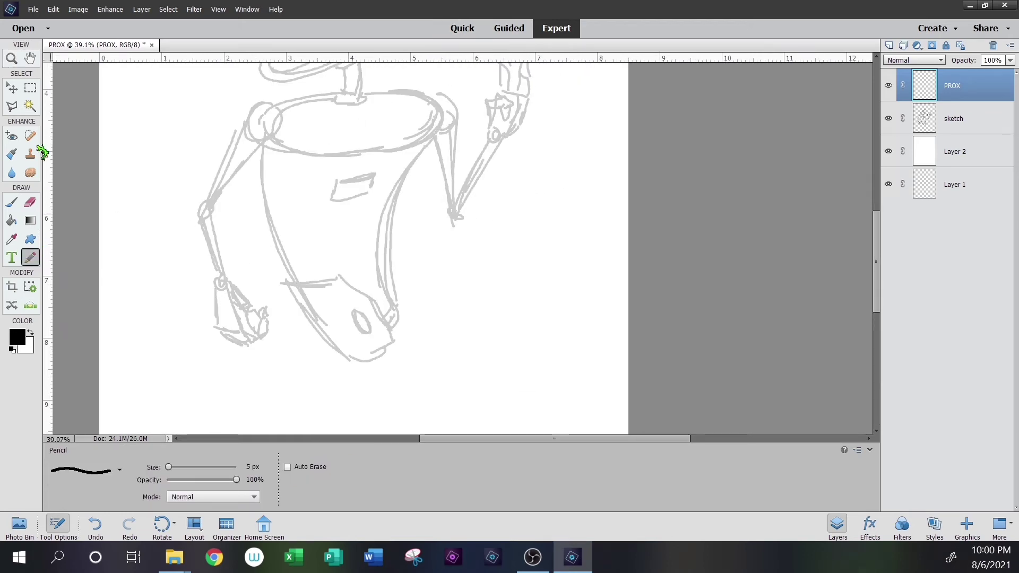
pyautogui.click(11, 58)
pyautogui.moveTo(277, 107); pyautogui.dragTo(434, 340)
pyautogui.moveTo(455, 269); pyautogui.dragTo(346, 287)
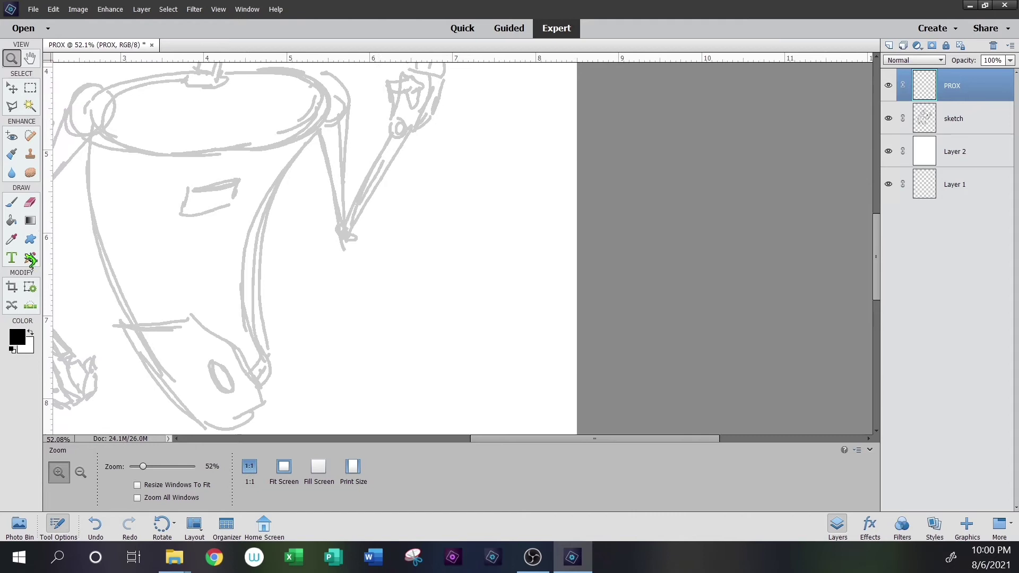
pyautogui.click(30, 259)
pyautogui.moveTo(283, 168)
pyautogui.mouseDown()
pyautogui.moveTo(250, 251)
pyautogui.moveTo(249, 304)
pyautogui.moveTo(267, 362)
pyautogui.mouseUp()
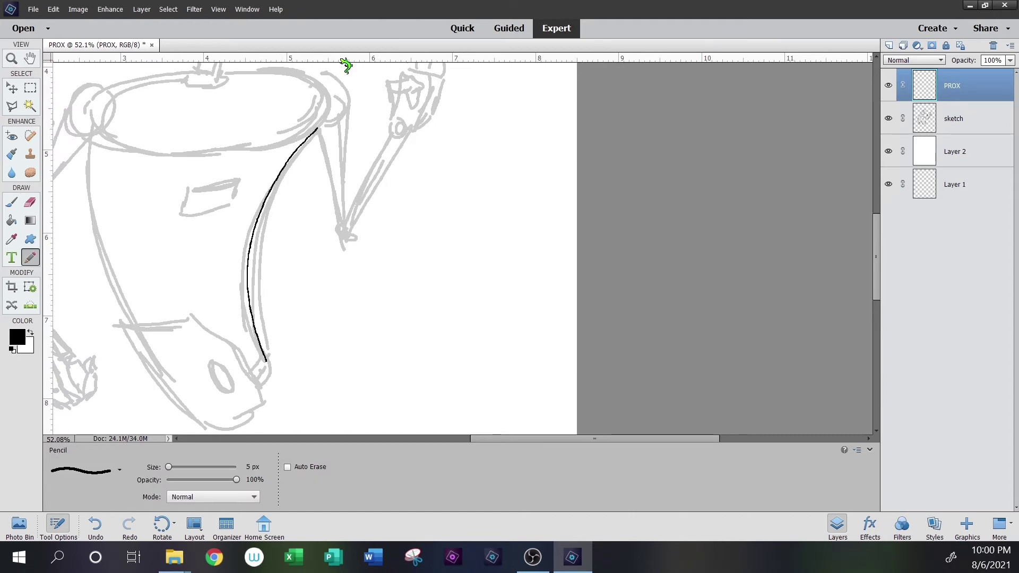
# Set the Pencil size to 10 px and retrace the torso's right contour with thicker strokes
pyautogui.press('z')
pyautogui.rightClick(309, 231)
pyautogui.click(342, 239)
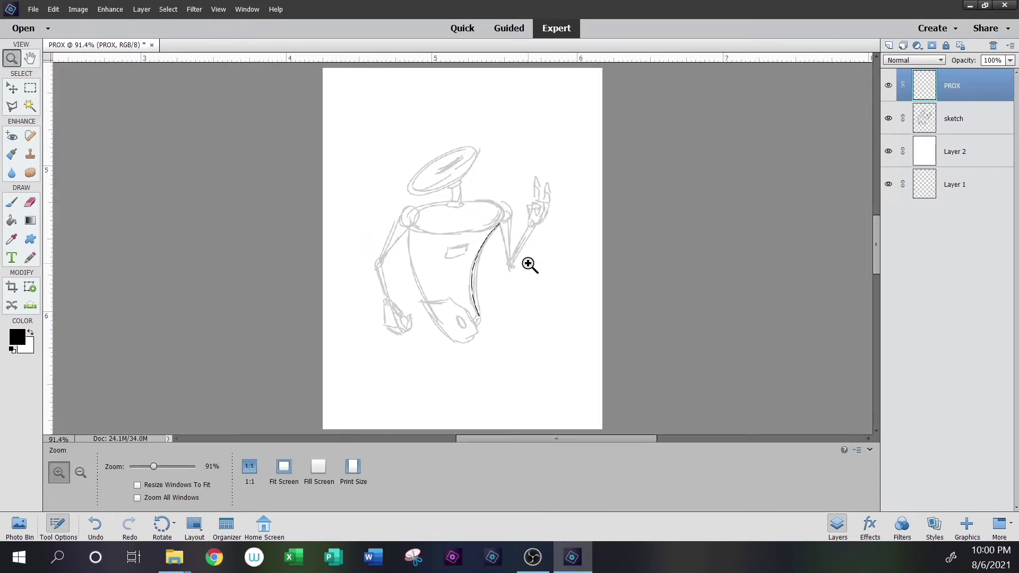
pyautogui.click(528, 266)
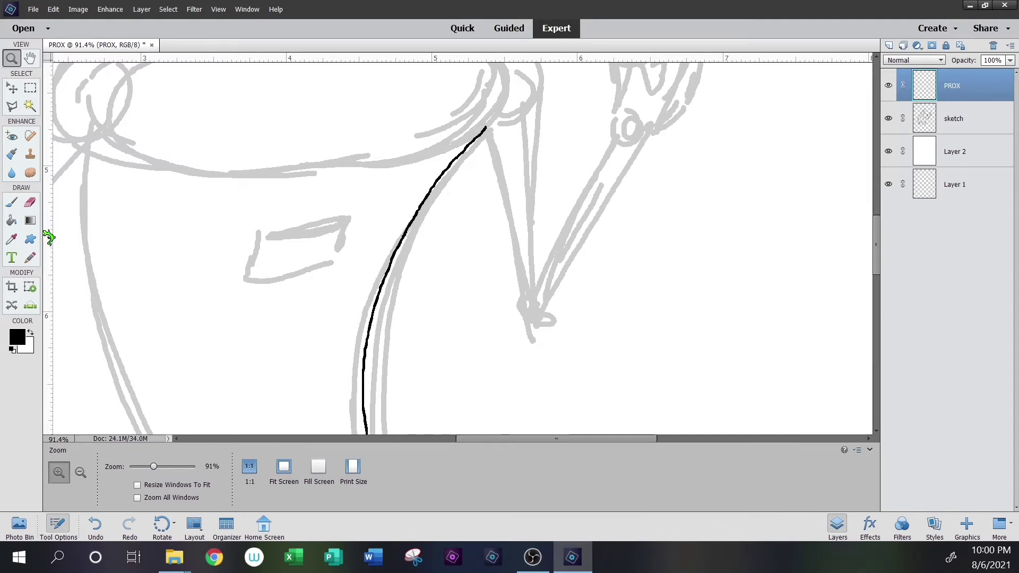
pyautogui.click(441, 320)
pyautogui.rightClick(469, 313)
pyautogui.click(504, 321)
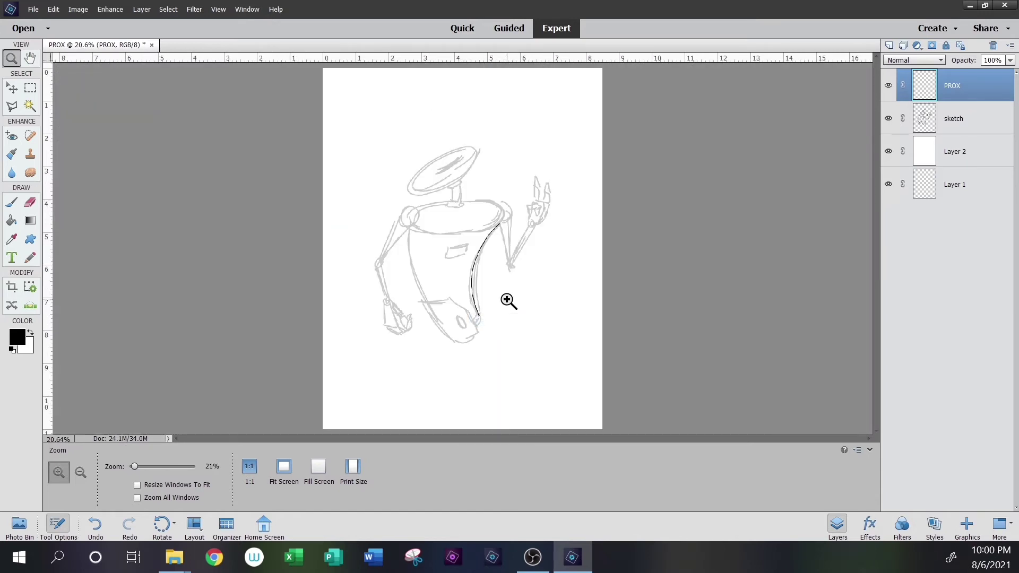
pyautogui.moveTo(405, 191); pyautogui.dragTo(398, 248)
pyautogui.click(31, 258)
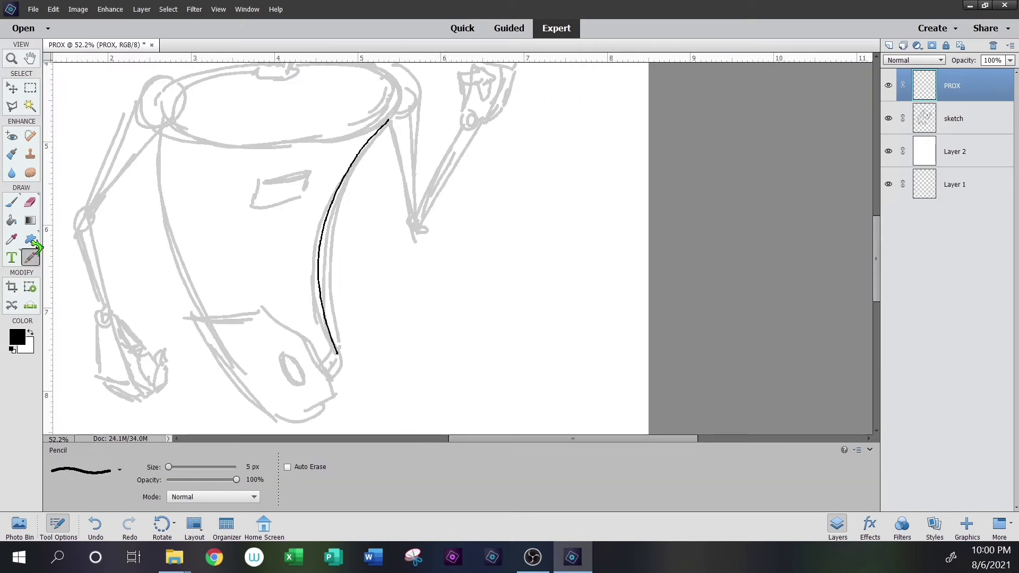
pyautogui.moveTo(168, 467); pyautogui.dragTo(171, 467)
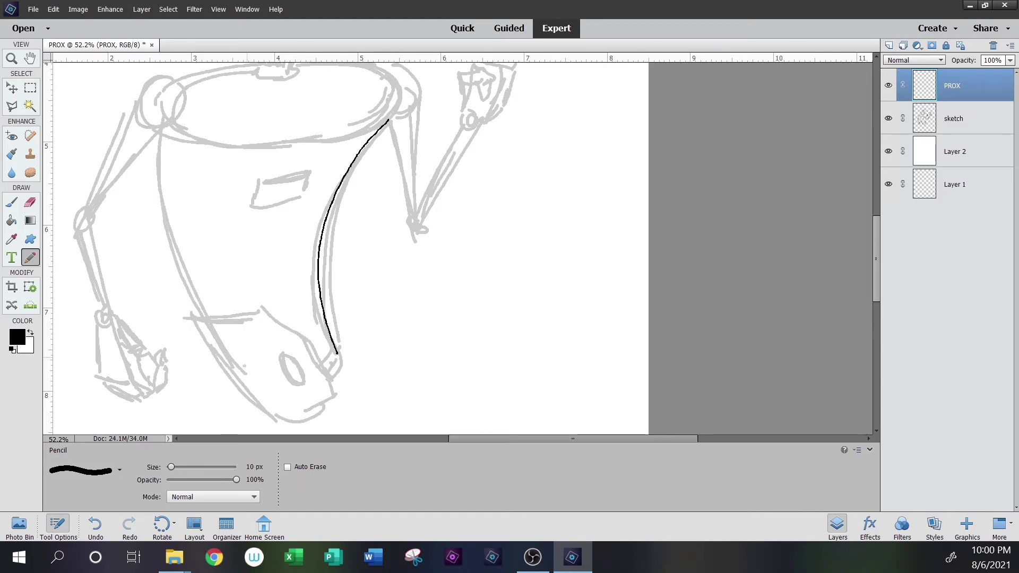
pyautogui.moveTo(388, 122)
pyautogui.mouseDown()
pyautogui.moveTo(353, 157)
pyautogui.moveTo(323, 215)
pyautogui.moveTo(319, 308)
pyautogui.moveTo(339, 357)
pyautogui.mouseUp()
pyautogui.moveTo(353, 159)
pyautogui.mouseDown()
pyautogui.moveTo(329, 215)
pyautogui.moveTo(321, 283)
pyautogui.moveTo(338, 362)
pyautogui.mouseUp()
pyautogui.moveTo(322, 281); pyautogui.dragTo(326, 337)
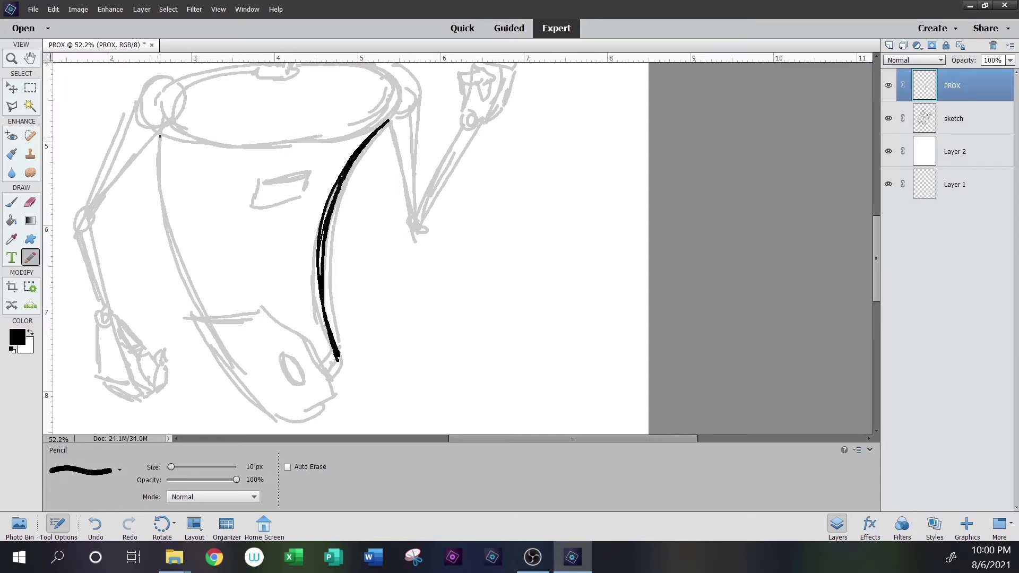
# Trace the torso's left contour down to the waist and the short curved waistline across the top of the pelvis
pyautogui.moveTo(159, 135)
pyautogui.mouseDown()
pyautogui.moveTo(185, 286)
pyautogui.moveTo(206, 317)
pyautogui.mouseUp()
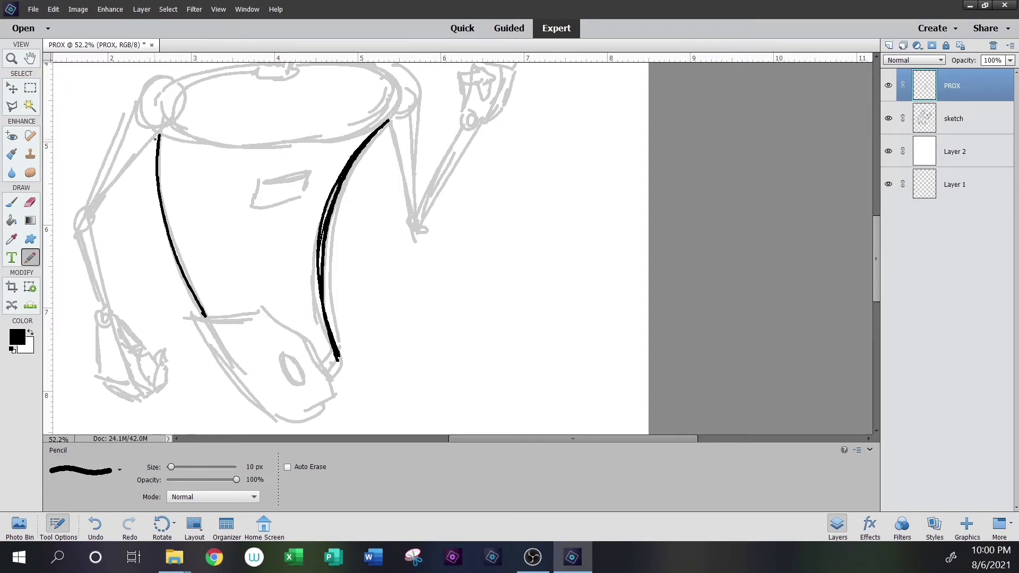
pyautogui.moveTo(158, 185)
pyautogui.mouseDown()
pyautogui.moveTo(171, 252)
pyautogui.moveTo(207, 323)
pyautogui.moveTo(268, 312)
pyautogui.mouseUp()
pyautogui.moveTo(201, 324); pyautogui.dragTo(262, 309)
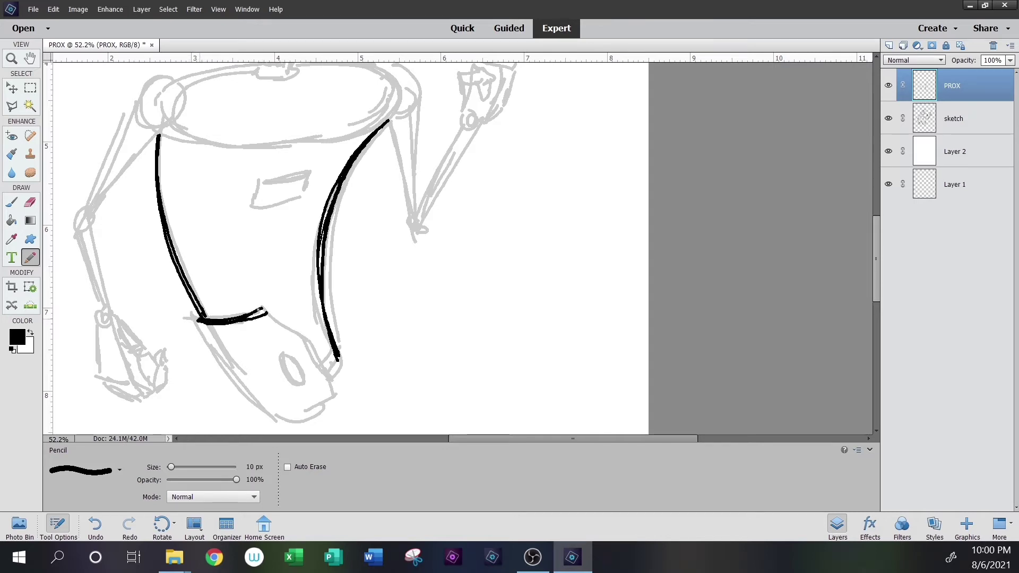
# Trace the pelvis's angled upper-right edge and its long left edge below the waistline
pyautogui.moveTo(341, 319); pyautogui.dragTo(211, 238)
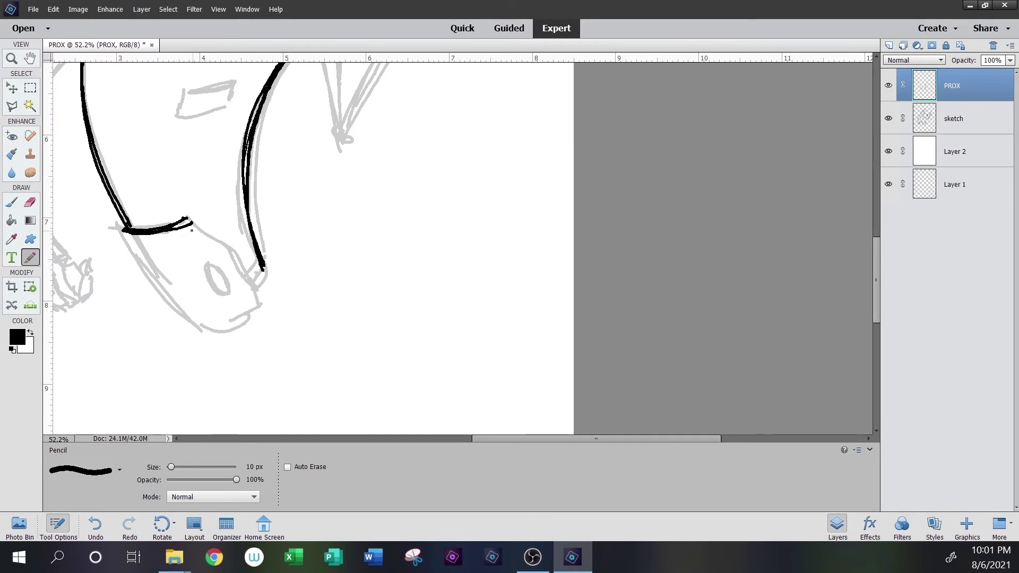
pyautogui.moveTo(185, 219)
pyautogui.mouseDown()
pyautogui.moveTo(232, 250)
pyautogui.moveTo(217, 246)
pyautogui.moveTo(247, 278)
pyautogui.mouseUp()
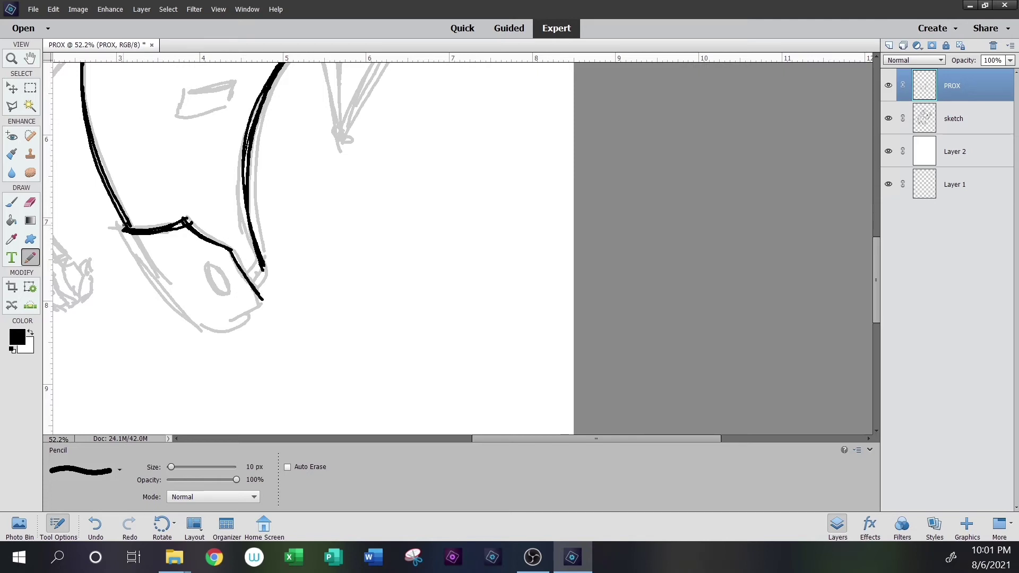
pyautogui.moveTo(122, 229); pyautogui.dragTo(194, 319)
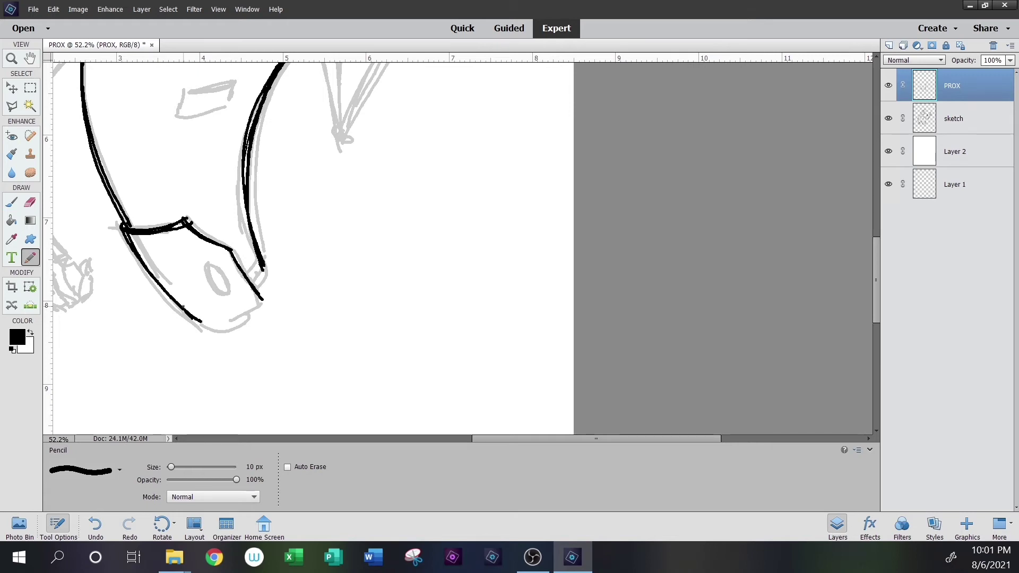
# Complete the pelvis outline with its bottom edge and the hip connection, and draw a small oval inside it
pyautogui.click(12, 57)
pyautogui.moveTo(152, 123); pyautogui.dragTo(109, 149)
pyautogui.moveTo(517, 257); pyautogui.dragTo(336, 257)
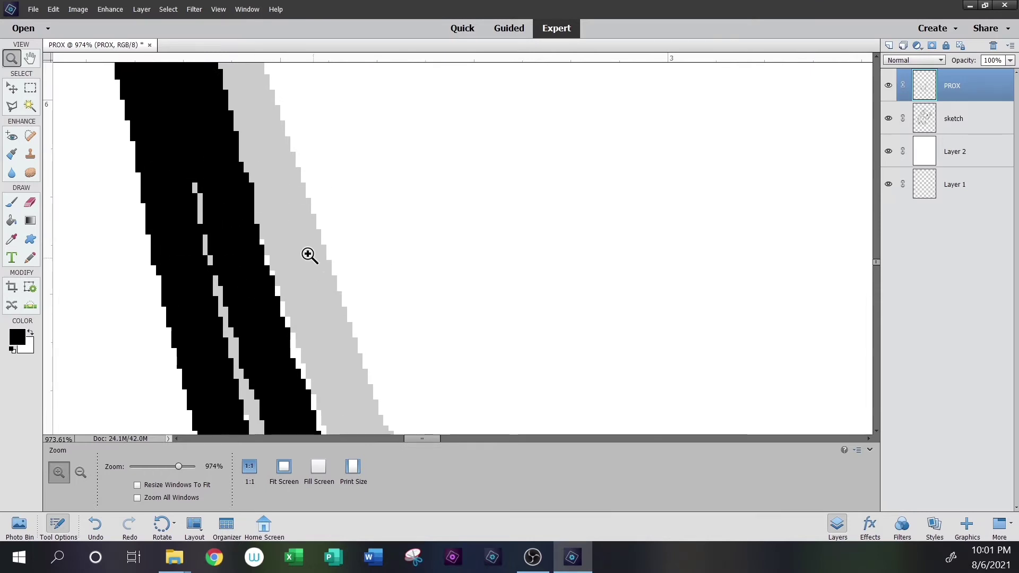
pyautogui.rightClick(340, 200)
pyautogui.click(371, 206)
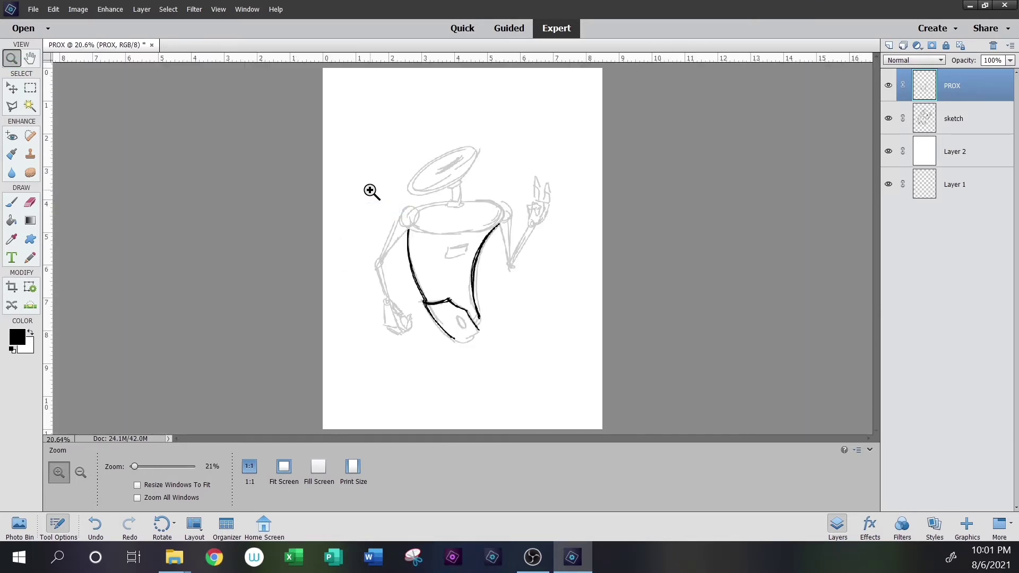
pyautogui.moveTo(398, 247); pyautogui.dragTo(525, 316)
pyautogui.moveTo(184, 154); pyautogui.dragTo(568, 409)
pyautogui.click(31, 257)
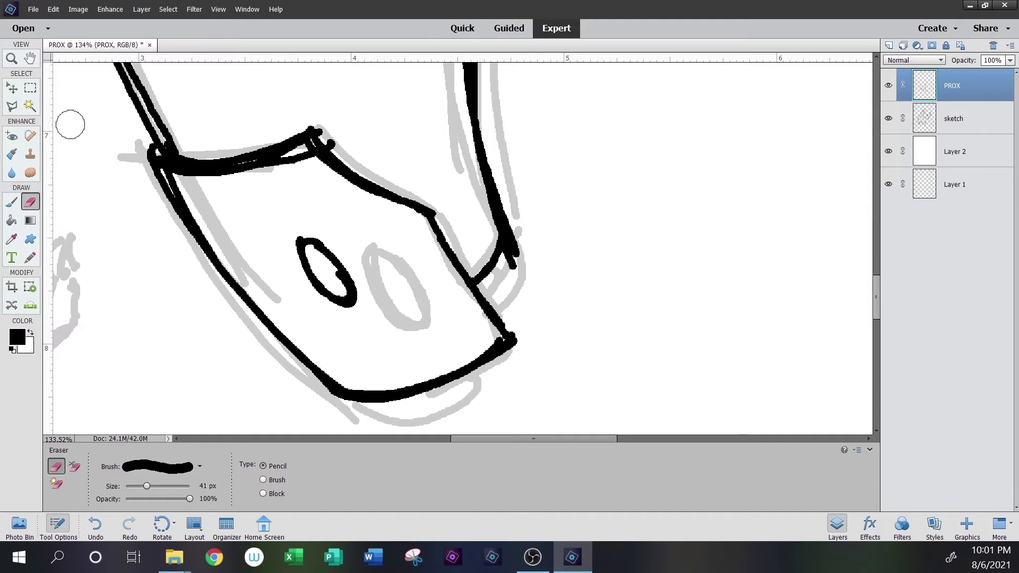
# Erase the overshooting line ends at the hip connection, finishing with a 6 px Pencil-type eraser to clean up the blurred edge
pyautogui.click(263, 479)
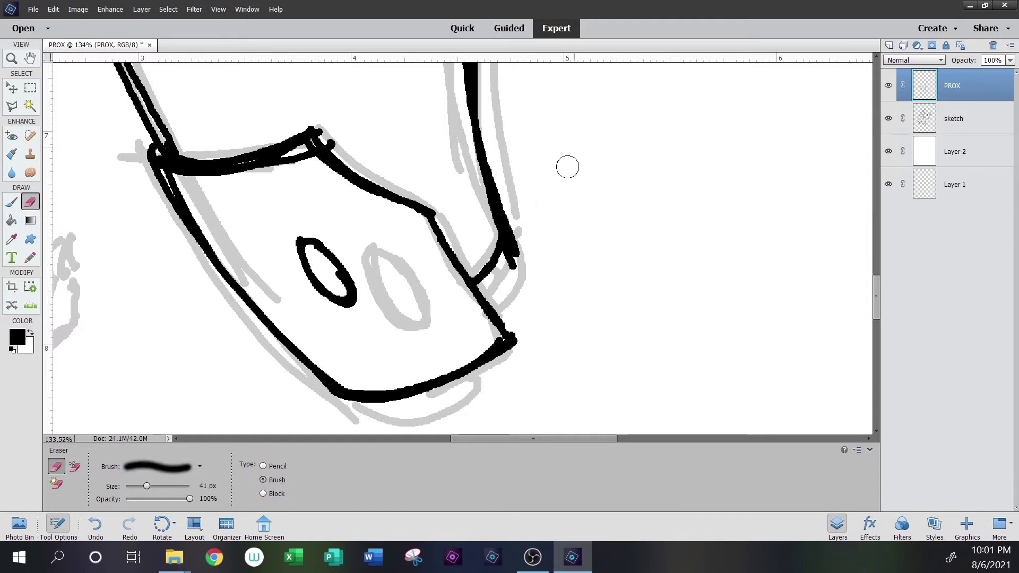
pyautogui.moveTo(524, 230)
pyautogui.mouseDown()
pyautogui.moveTo(523, 239)
pyautogui.moveTo(532, 231)
pyautogui.mouseUp()
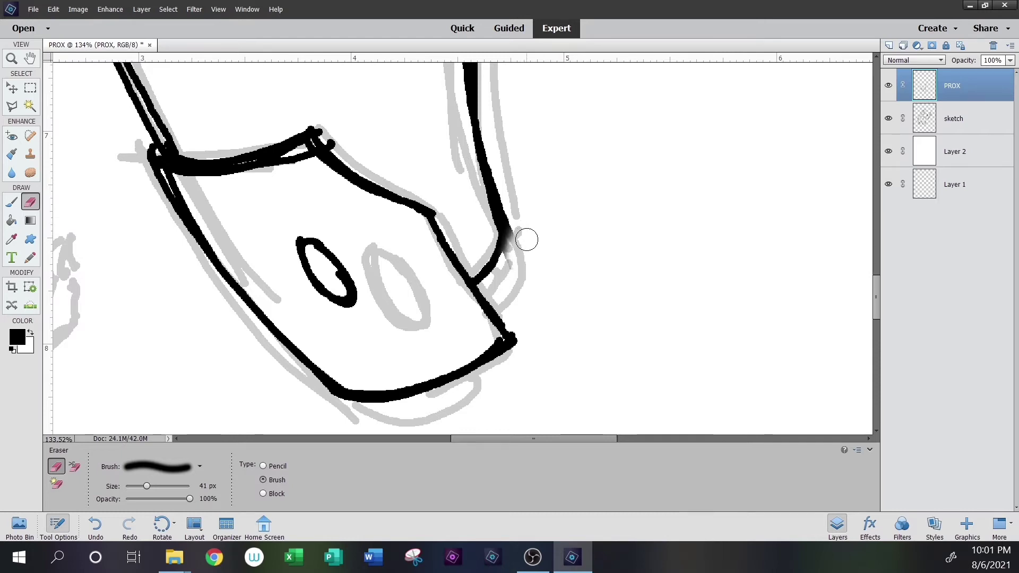
pyautogui.click(263, 466)
pyautogui.moveTo(146, 487); pyautogui.dragTo(132, 486)
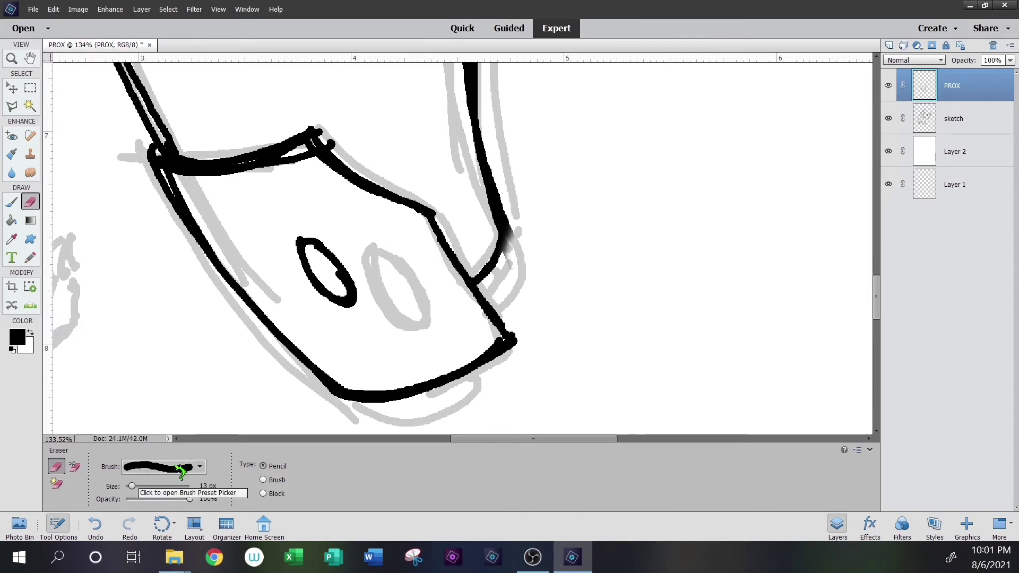
pyautogui.moveTo(133, 486); pyautogui.dragTo(129, 487)
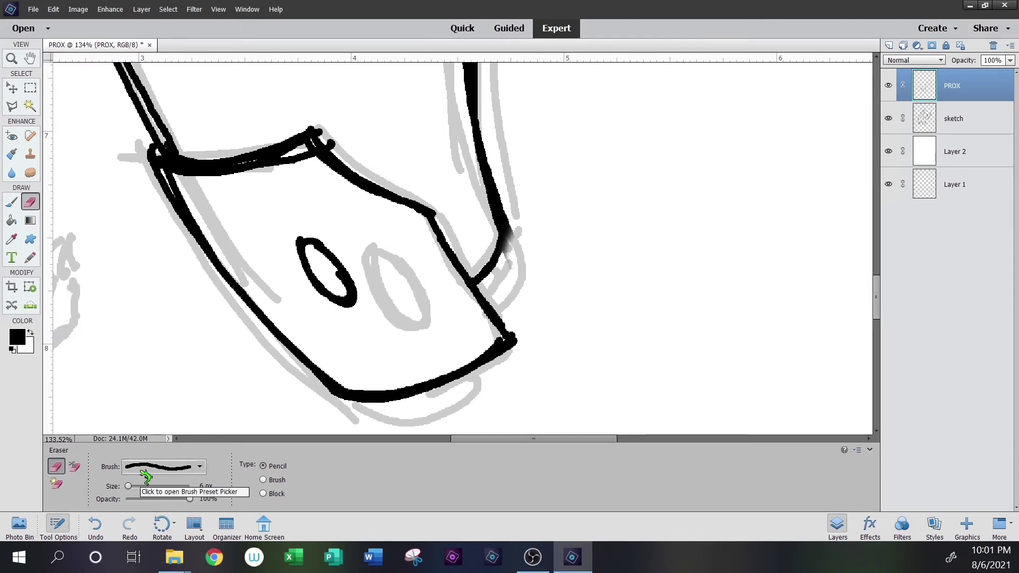
pyautogui.moveTo(515, 224); pyautogui.dragTo(506, 256)
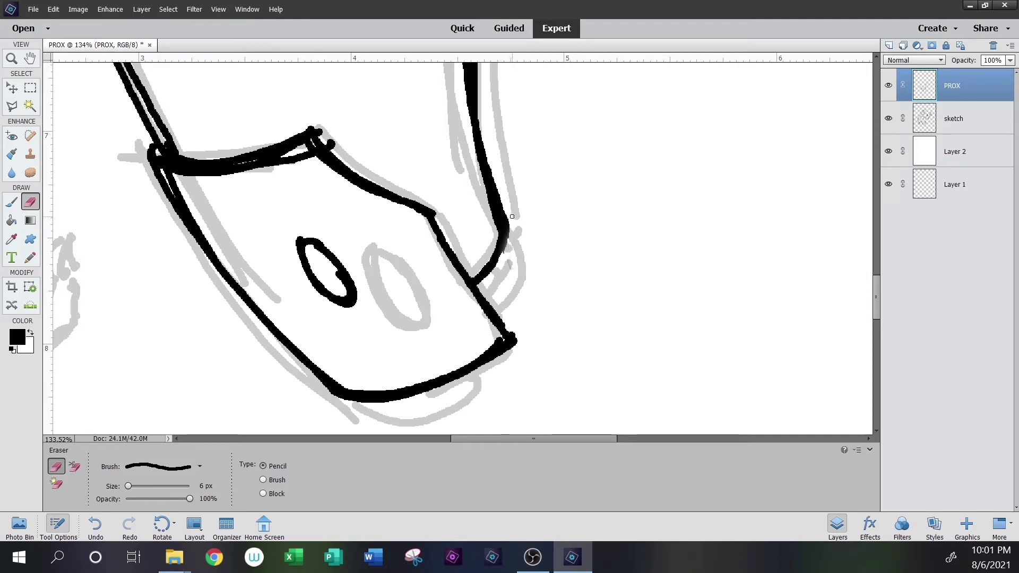
pyautogui.moveTo(484, 197); pyautogui.dragTo(500, 229)
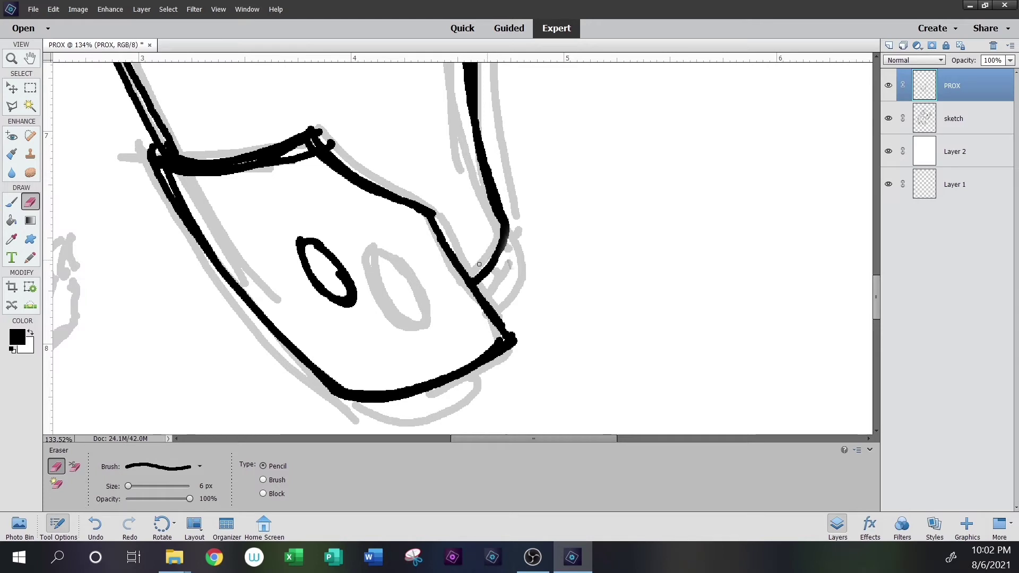
# Reduce the Pencil to 5 px, draw a thin outer curve around the hip connection, and erase the overshoot at its lower end
pyautogui.click(16, 59)
pyautogui.click(646, 291)
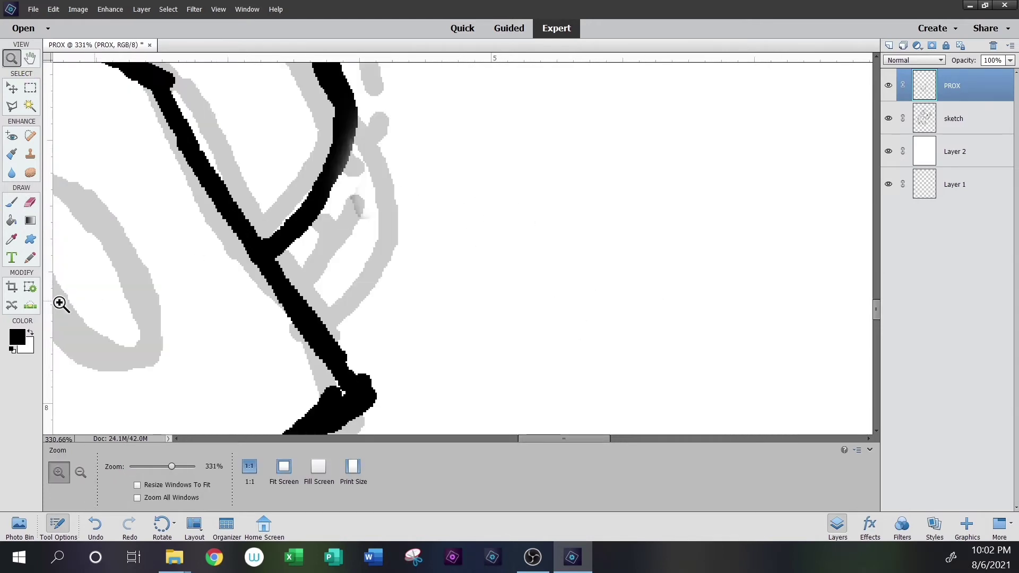
pyautogui.click(33, 258)
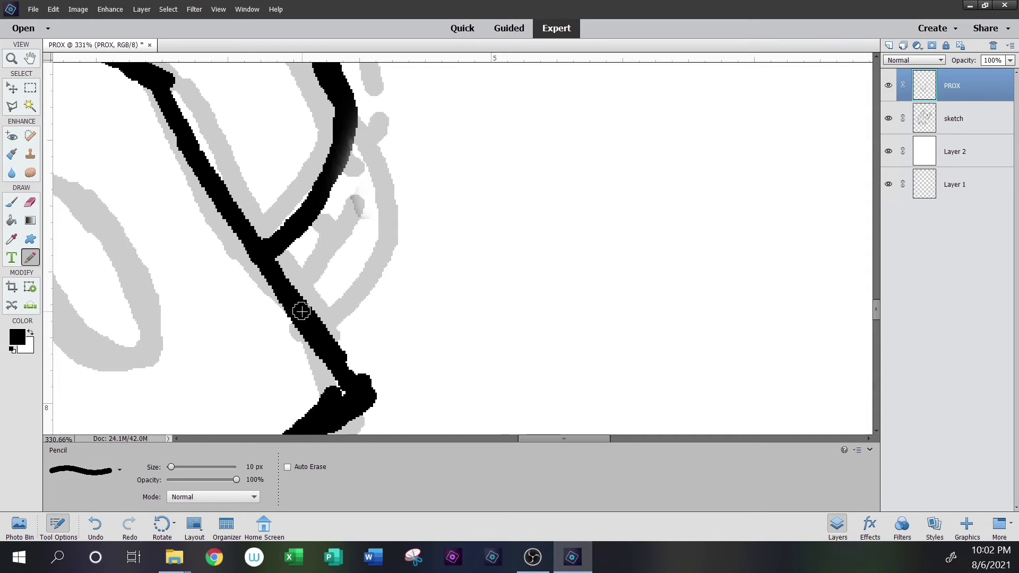
pyautogui.press('[')
pyautogui.press('[')
pyautogui.press('[')
pyautogui.press('[')
pyautogui.press('[')
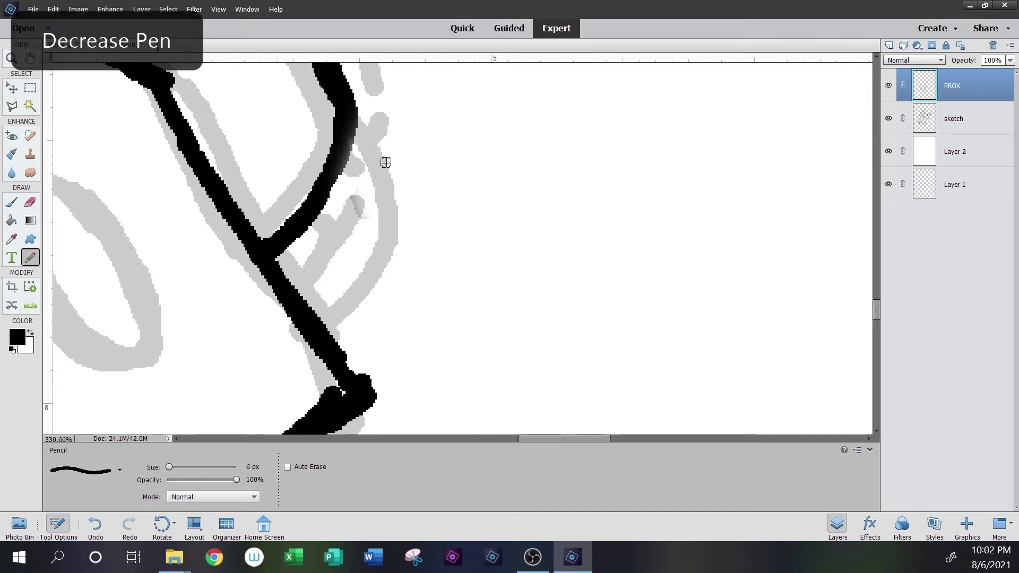
pyautogui.moveTo(421, 171); pyautogui.dragTo(416, 200)
pyautogui.moveTo(345, 113)
pyautogui.mouseDown()
pyautogui.moveTo(390, 186)
pyautogui.moveTo(307, 333)
pyautogui.moveTo(355, 136)
pyautogui.moveTo(341, 202)
pyautogui.moveTo(274, 279)
pyautogui.mouseUp()
pyautogui.press('e')
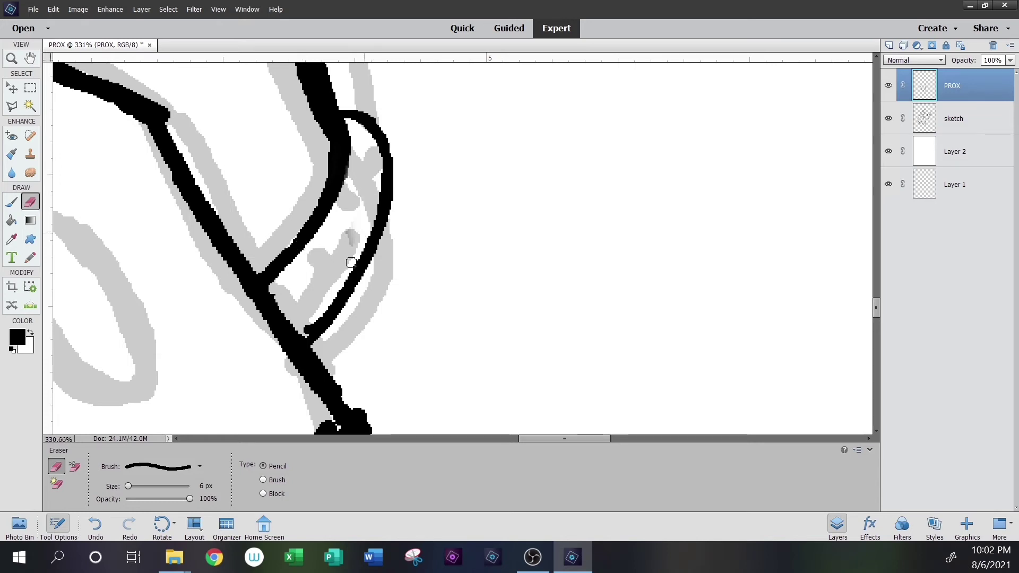
pyautogui.moveTo(394, 323); pyautogui.dragTo(532, 159)
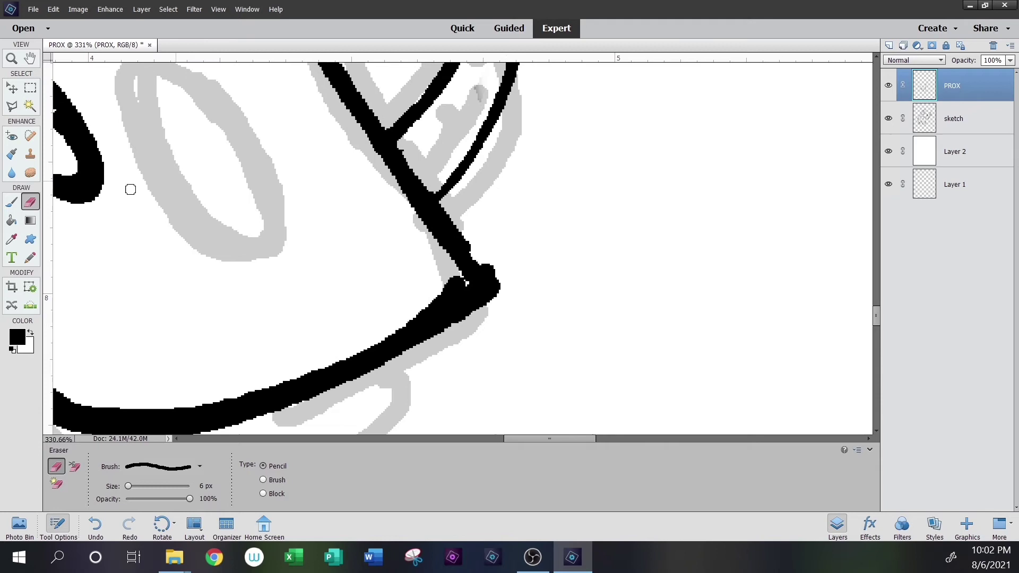
# Trace the small four-sided panel on the chest with the 5 px Pencil, doubling its right and bottom edges
pyautogui.click(31, 258)
pyautogui.scroll(-4, 448, 200)
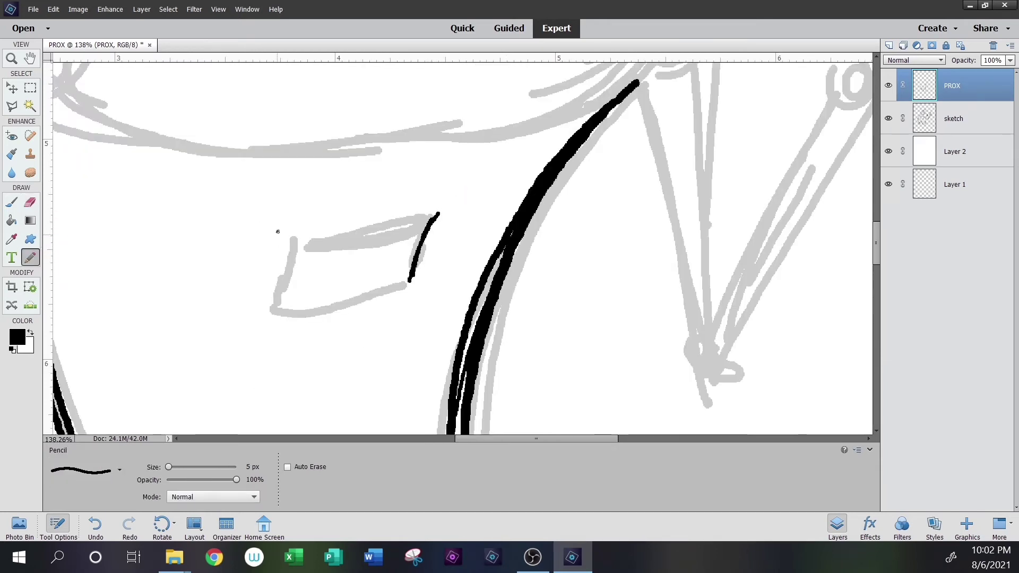
pyautogui.moveTo(293, 235)
pyautogui.mouseDown()
pyautogui.moveTo(278, 314)
pyautogui.moveTo(284, 297)
pyautogui.mouseUp()
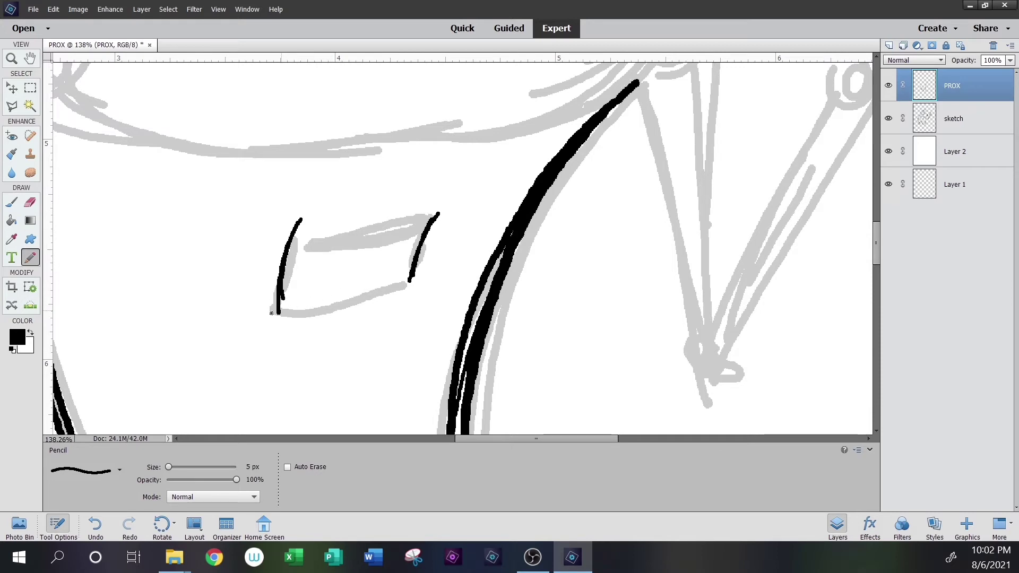
pyautogui.moveTo(320, 218); pyautogui.dragTo(445, 209)
pyautogui.moveTo(277, 304); pyautogui.dragTo(420, 277)
pyautogui.moveTo(433, 217); pyautogui.dragTo(412, 262)
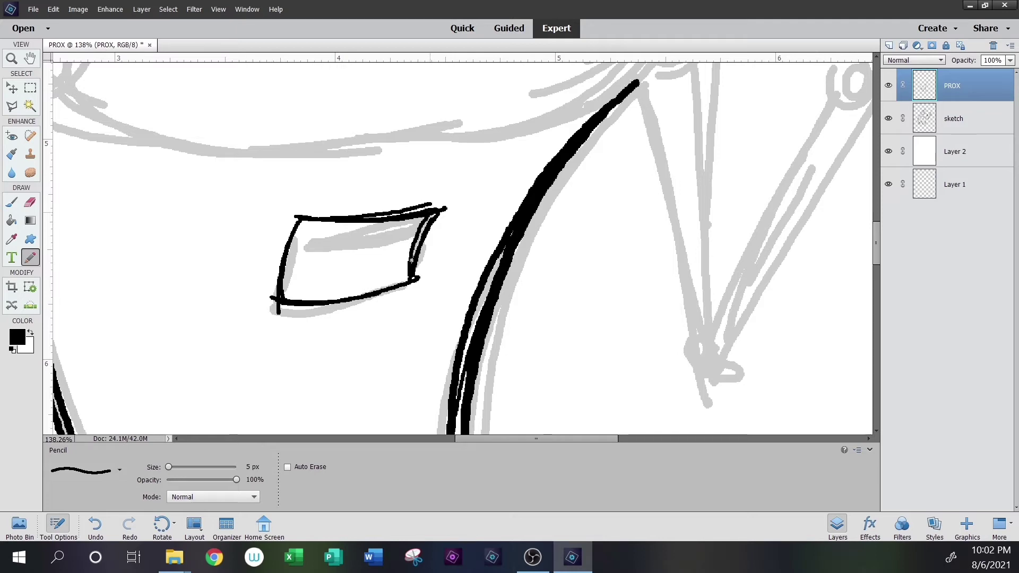
pyautogui.moveTo(277, 292); pyautogui.dragTo(399, 280)
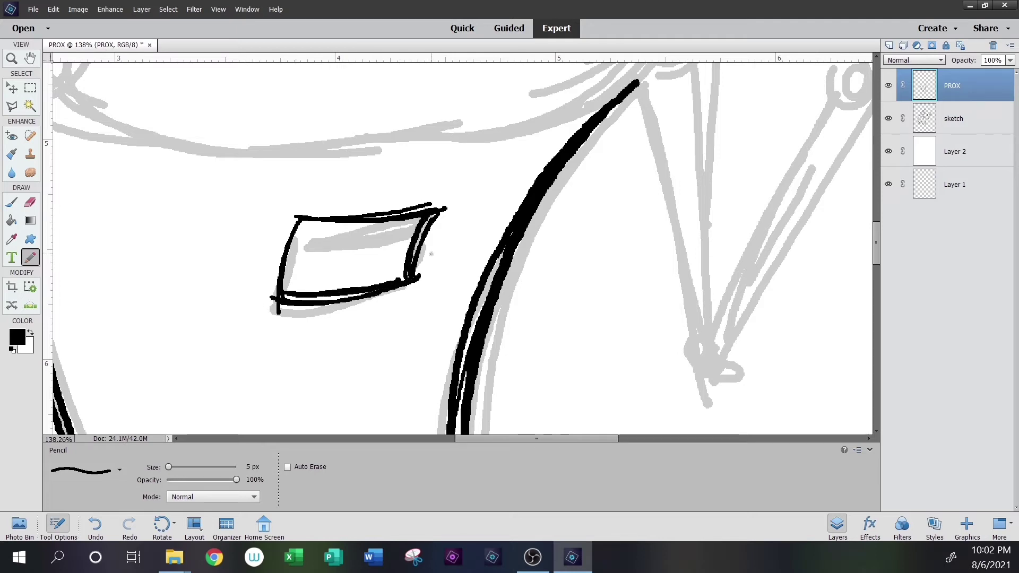
# Make a wide elliptical selection over the head sketch above the neck
pyautogui.click(21, 59)
pyautogui.hotkey('ctrl', '0')
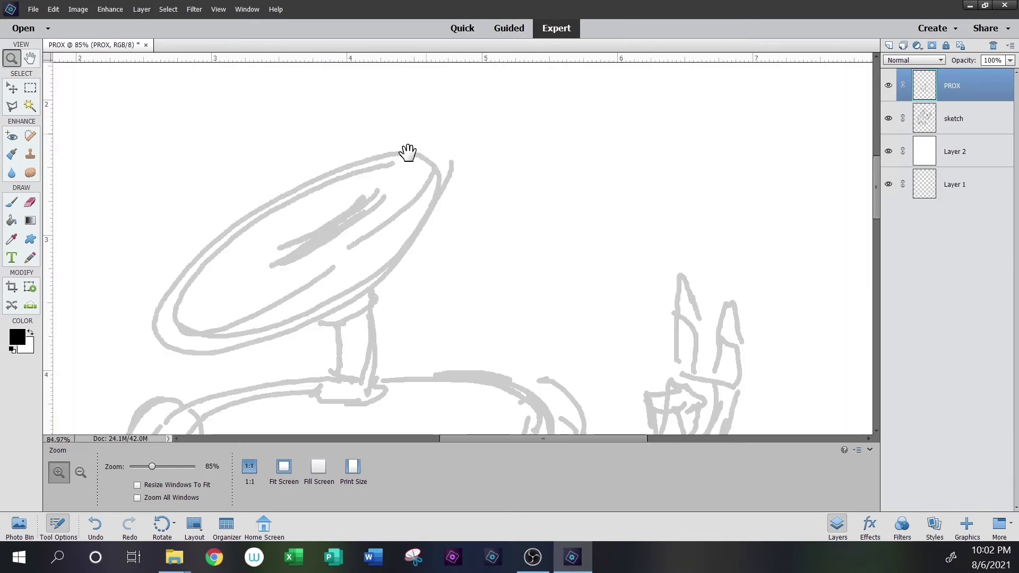
pyautogui.moveTo(410, 152); pyautogui.dragTo(569, 130)
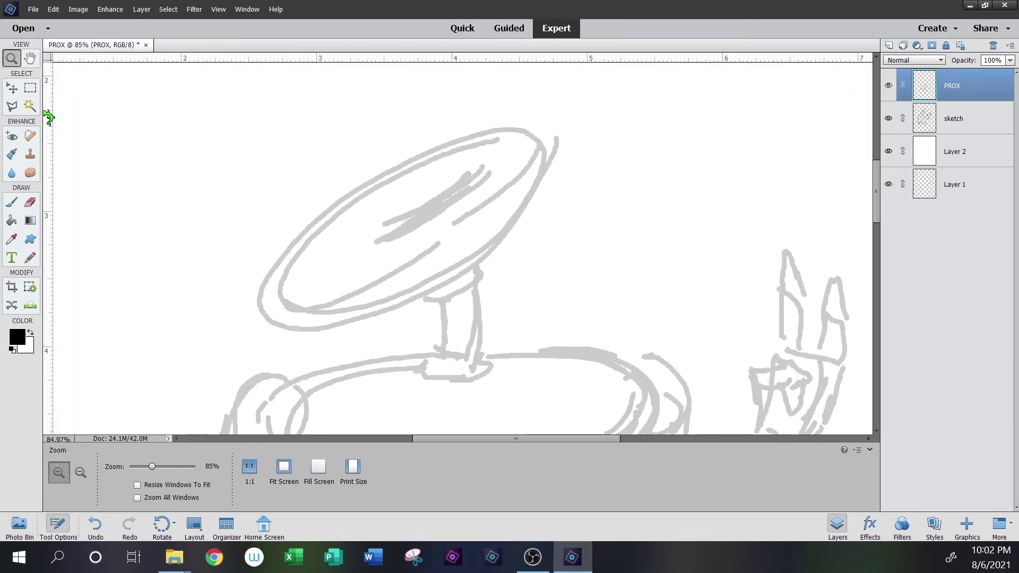
pyautogui.click(32, 86)
pyautogui.click(74, 467)
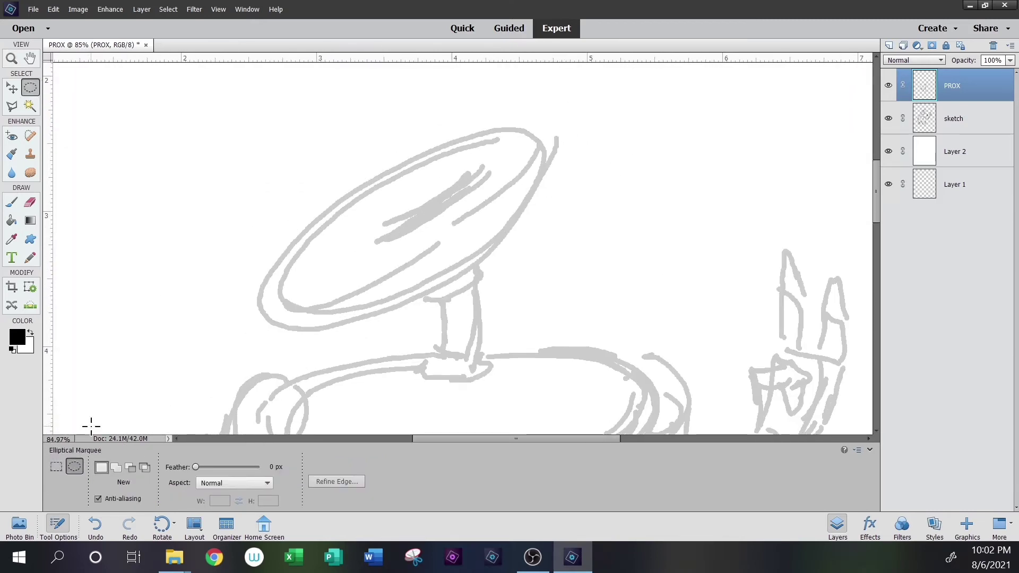
pyautogui.moveTo(170, 128); pyautogui.dragTo(532, 245)
pyautogui.moveTo(449, 202); pyautogui.dragTo(494, 193)
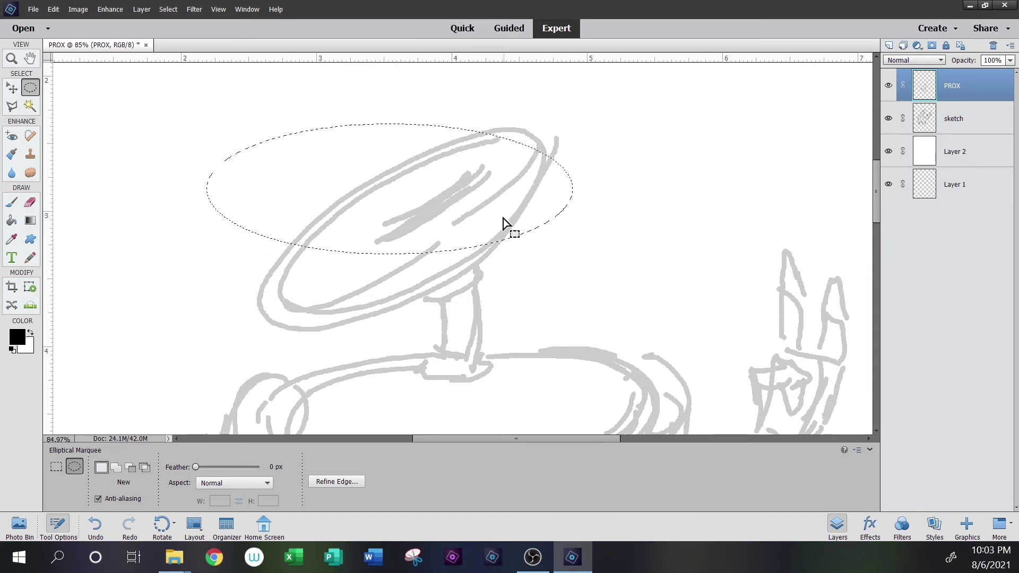
# Transform the selection to fit the tilted head, rotating it to -32.64 degrees and scaling it to 92.48% width and 96.76% height
pyautogui.rightClick(519, 181)
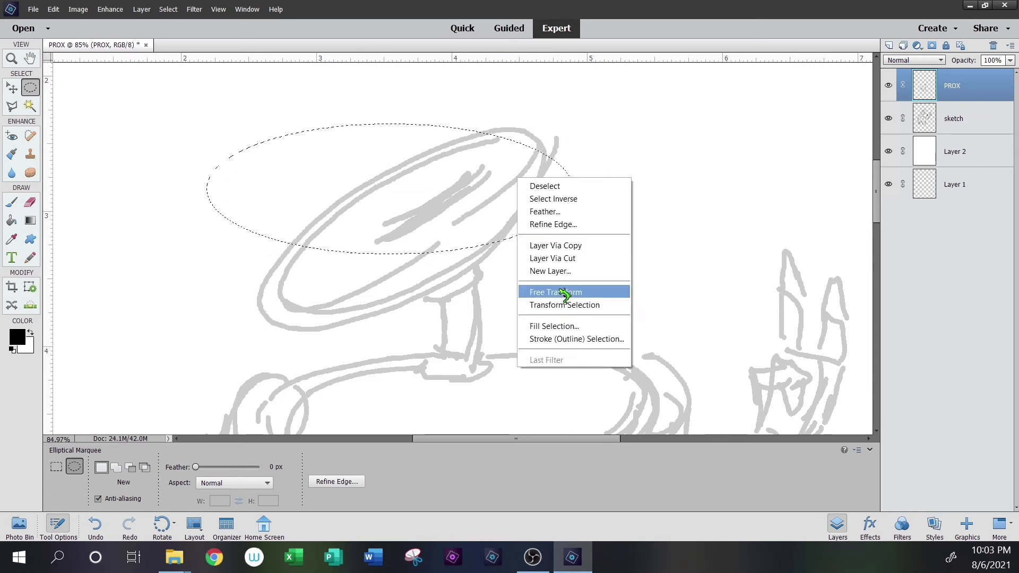
pyautogui.click(578, 305)
pyautogui.moveTo(596, 130); pyautogui.dragTo(552, 77)
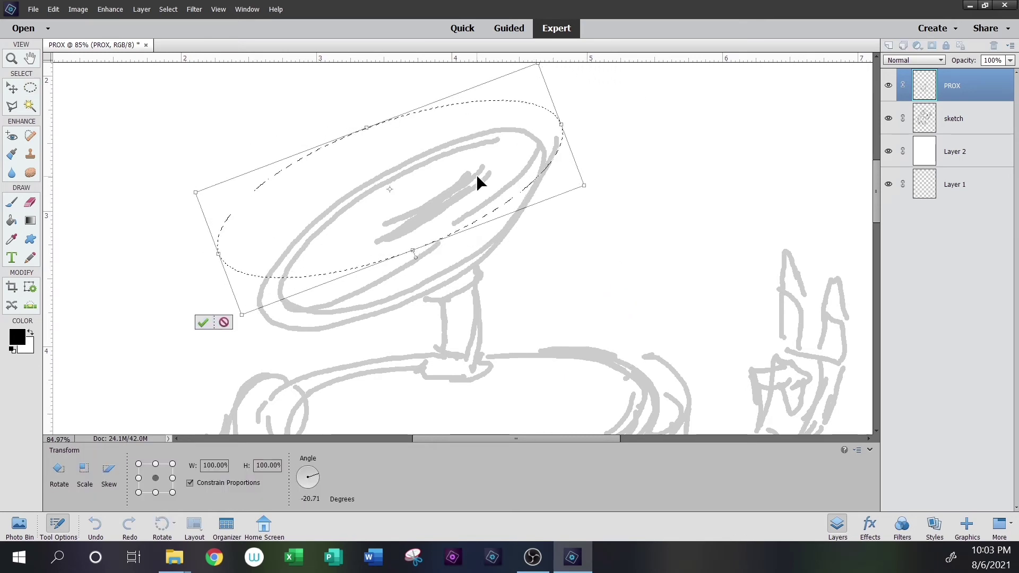
pyautogui.moveTo(619, 162); pyautogui.dragTo(612, 191)
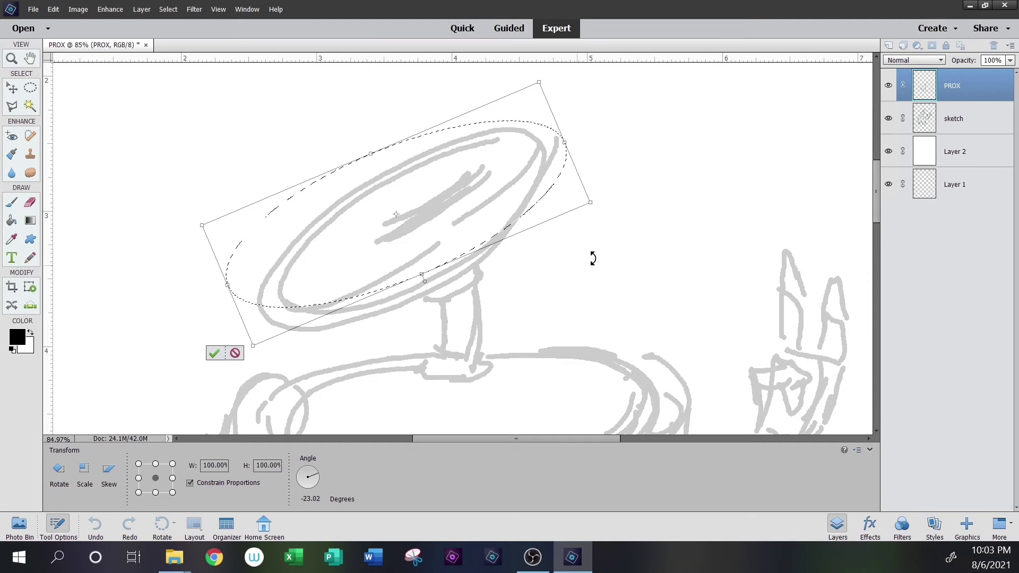
pyautogui.moveTo(591, 257); pyautogui.dragTo(621, 202)
pyautogui.moveTo(373, 295); pyautogui.dragTo(384, 287)
pyautogui.moveTo(573, 227); pyautogui.dragTo(596, 200)
pyautogui.moveTo(243, 326); pyautogui.dragTo(278, 297)
pyautogui.moveTo(377, 167); pyautogui.dragTo(379, 160)
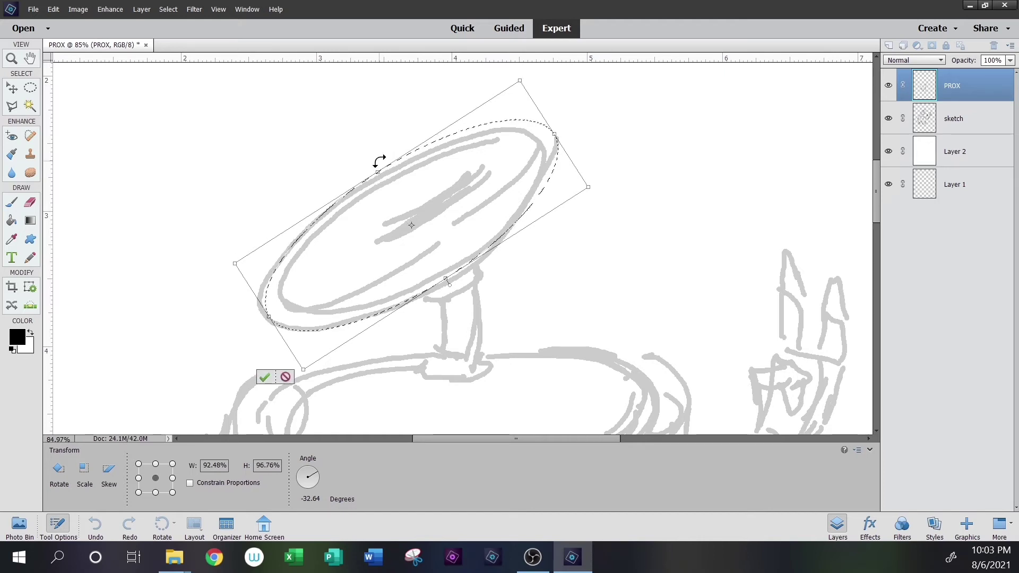
pyautogui.click(265, 377)
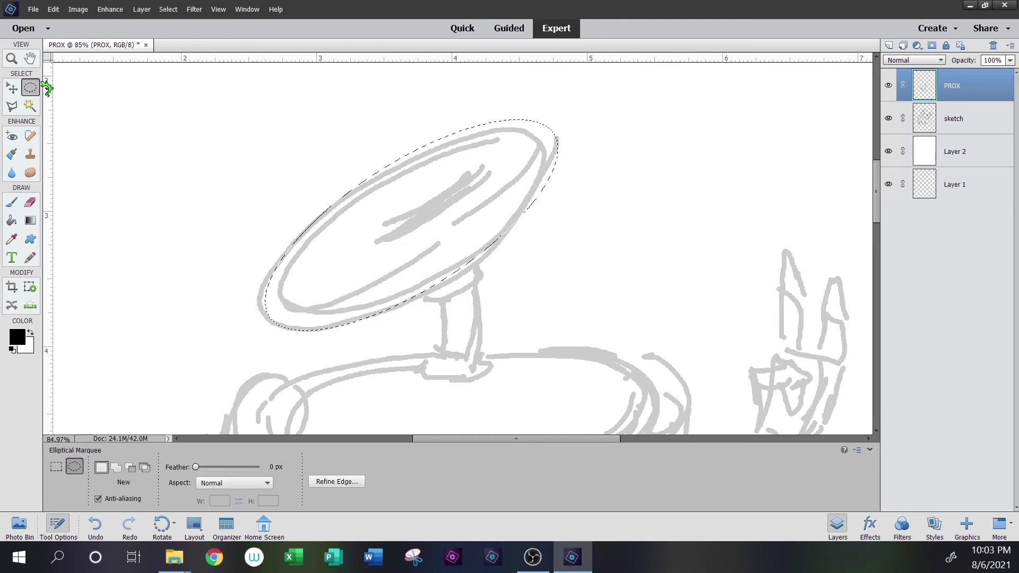
# Shift the elliptical selection slightly and outline it with an 8 px black stroke placed inside
pyautogui.moveTo(505, 190); pyautogui.dragTo(513, 191)
pyautogui.rightClick(495, 196)
pyautogui.click(555, 358)
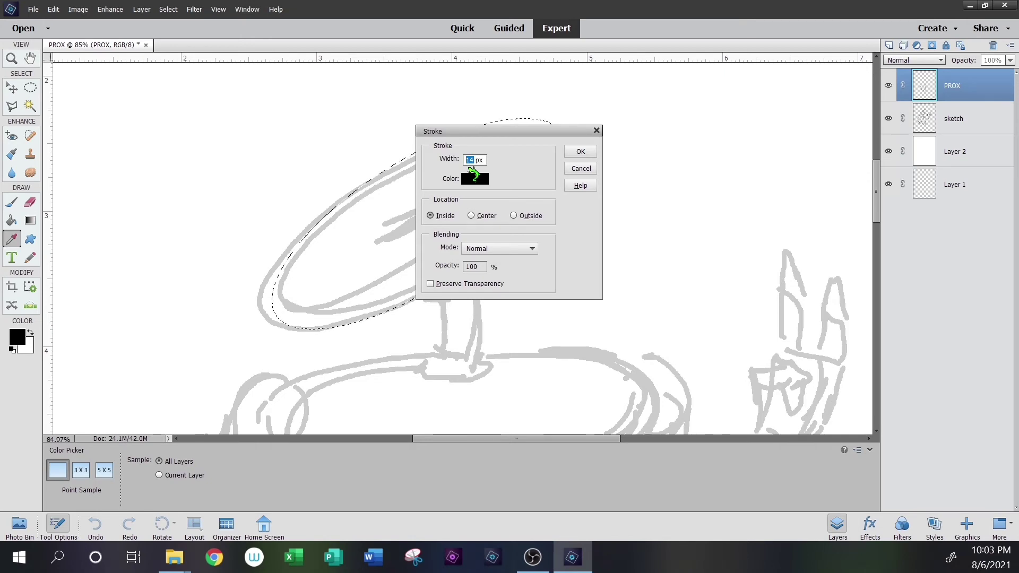
pyautogui.write('8')
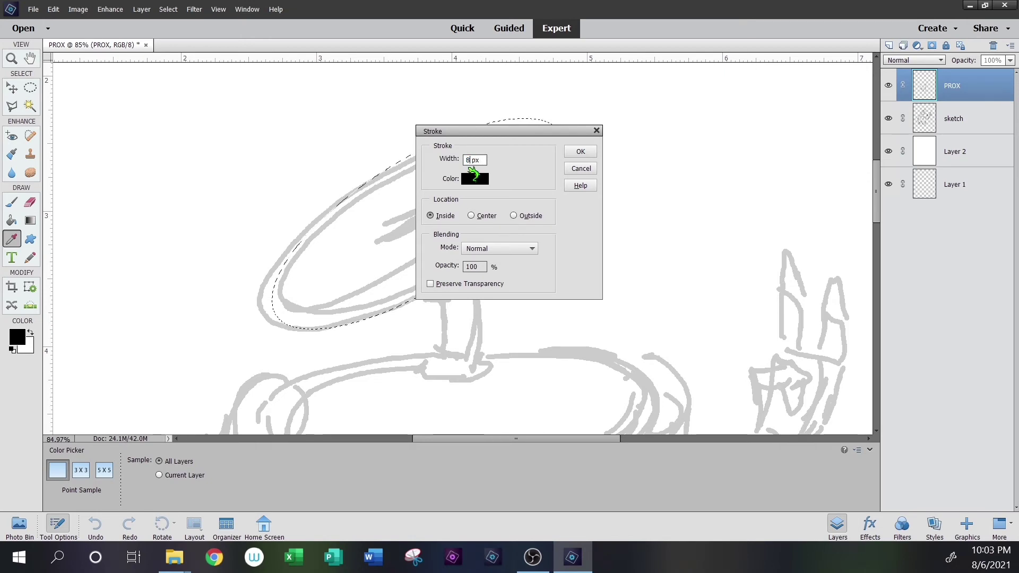
pyautogui.press('Return')
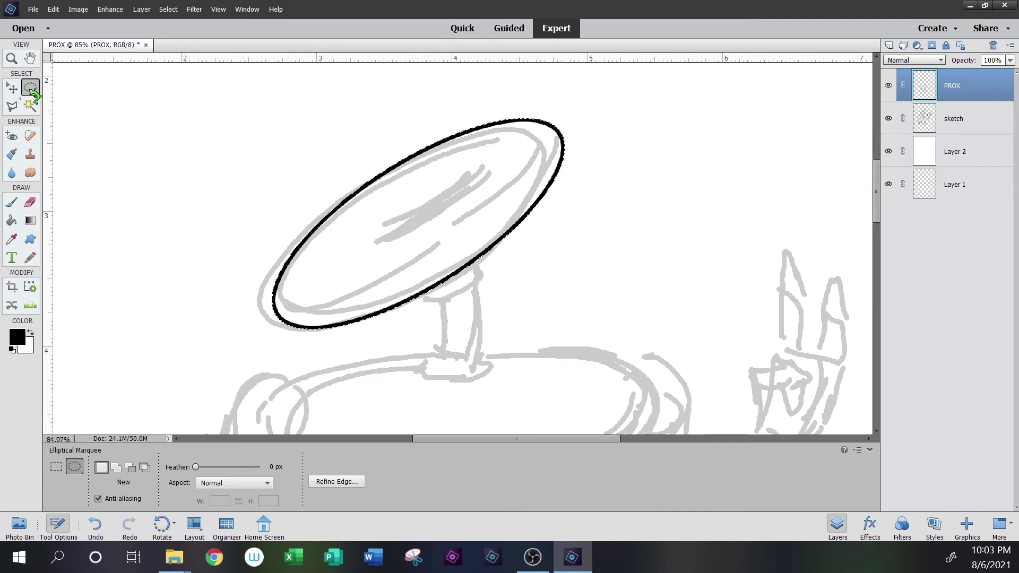
# Add a new layer above PROX, then move the elliptical selection upward and enlarge it so it offsets from the head outline
pyautogui.click(889, 45)
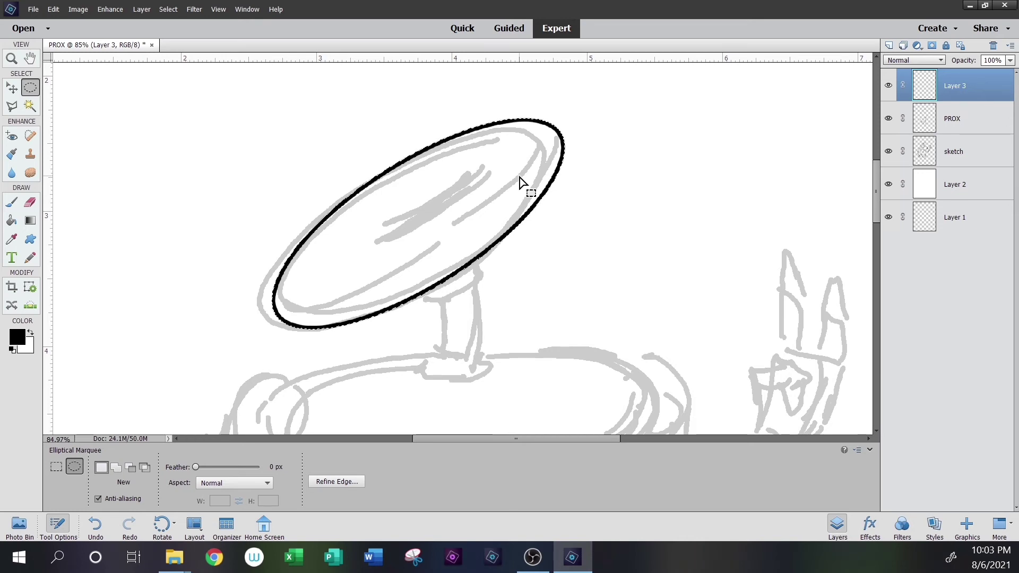
pyautogui.moveTo(505, 186); pyautogui.dragTo(499, 162)
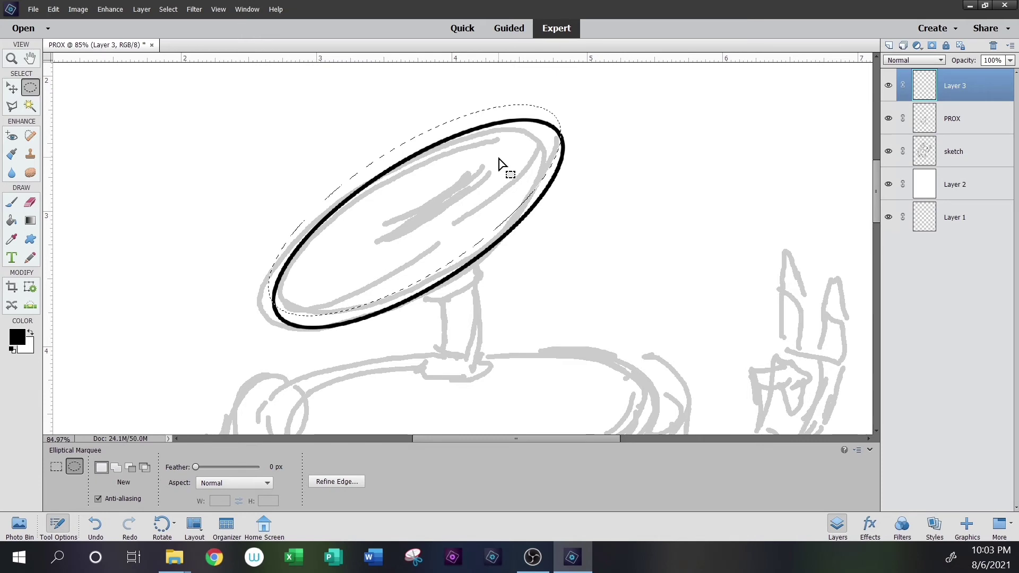
pyautogui.rightClick(490, 169)
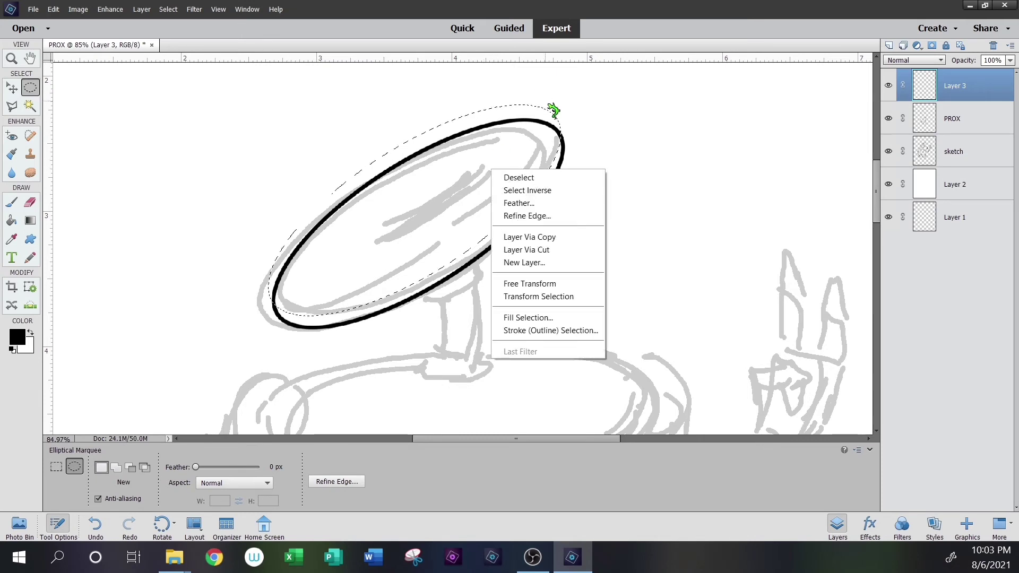
pyautogui.click(539, 297)
pyautogui.moveTo(566, 104); pyautogui.dragTo(566, 100)
pyautogui.press('Return')
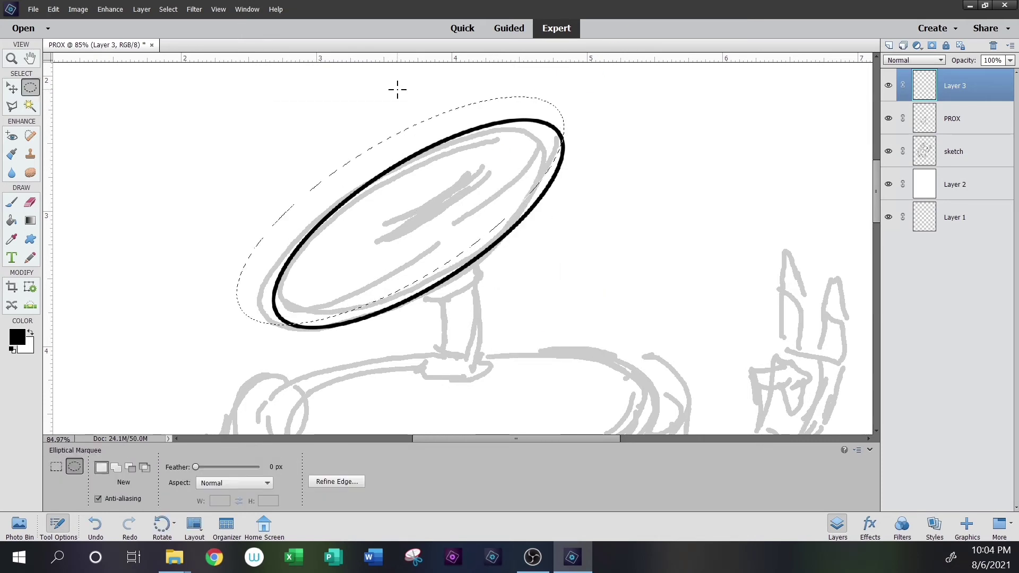
# Outline the enlarged ellipse with a 4 px black inside stroke on the new layer and deselect it
pyautogui.rightClick(415, 230)
pyautogui.click(471, 389)
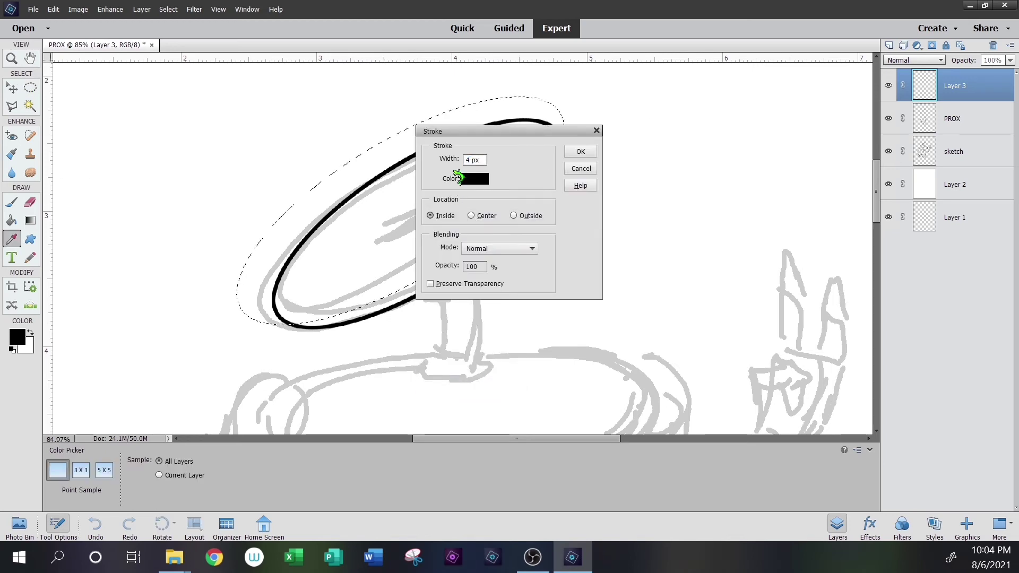
pyautogui.press('Return')
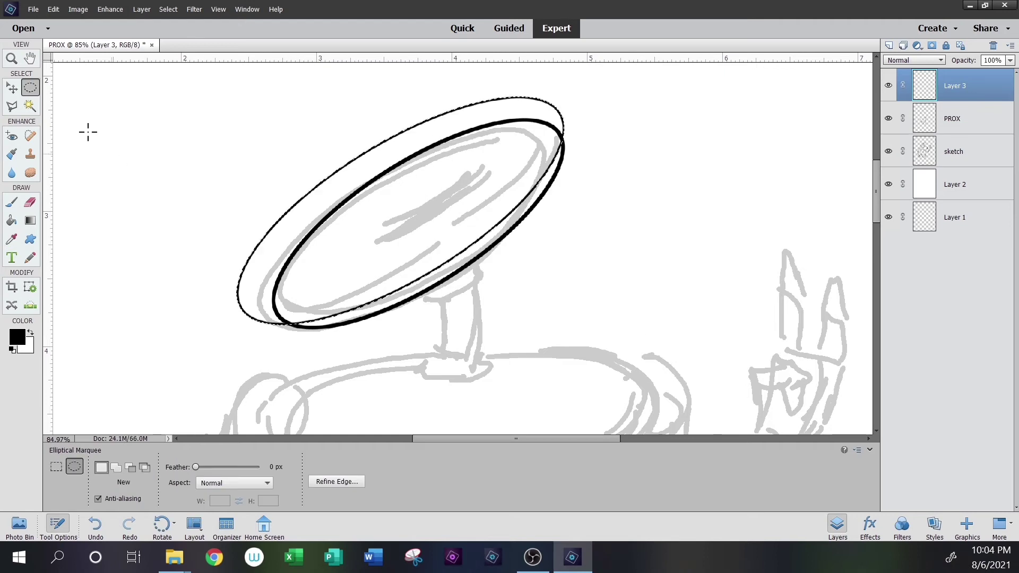
pyautogui.click(666, 171)
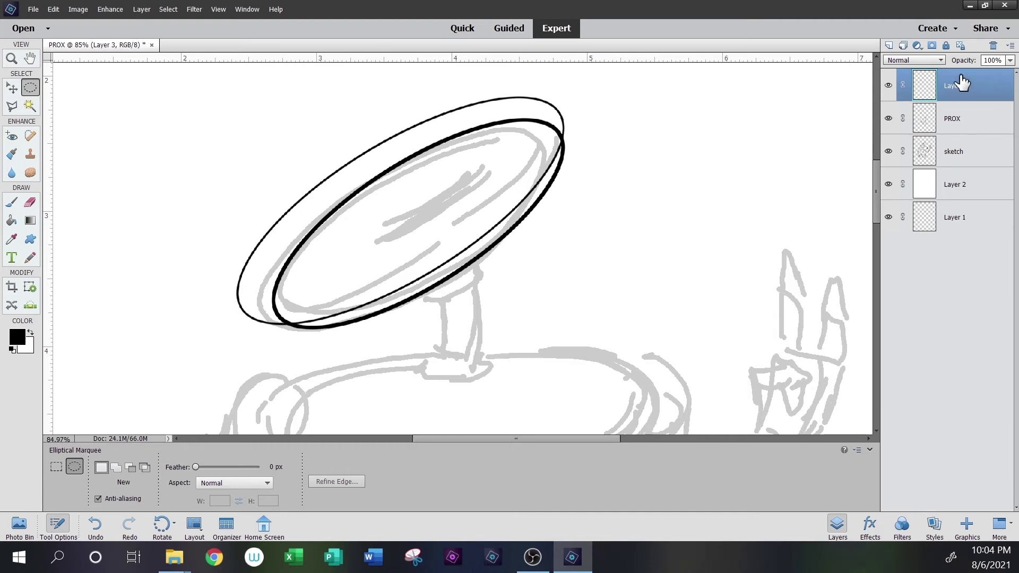
# Erase the part of the thin ellipse lying outside the head outline with a 40 px pencil-type eraser
pyautogui.click(30, 201)
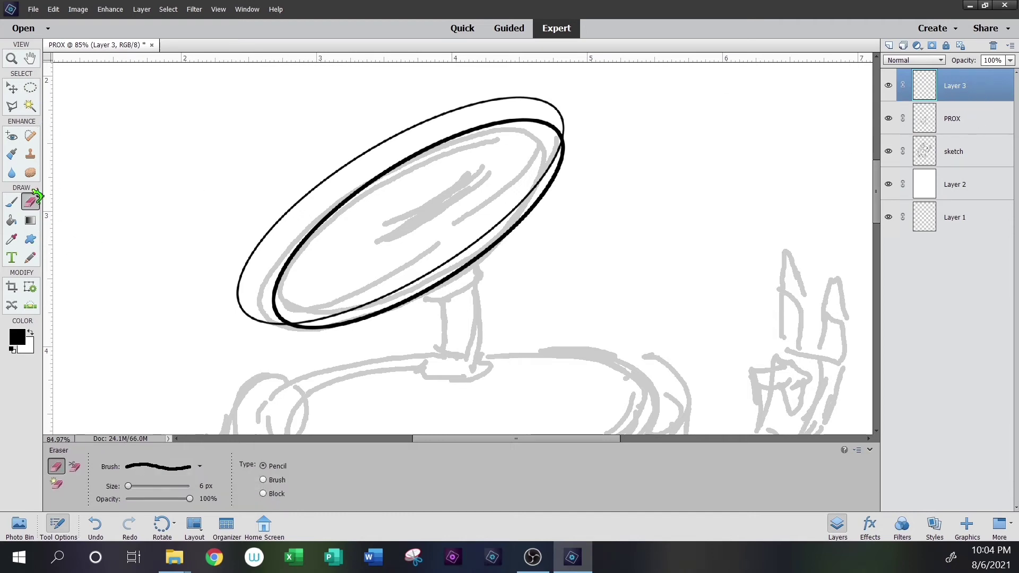
pyautogui.click(146, 487)
pyautogui.moveTo(354, 157)
pyautogui.mouseDown()
pyautogui.moveTo(257, 256)
pyautogui.moveTo(240, 304)
pyautogui.moveTo(269, 336)
pyautogui.mouseUp()
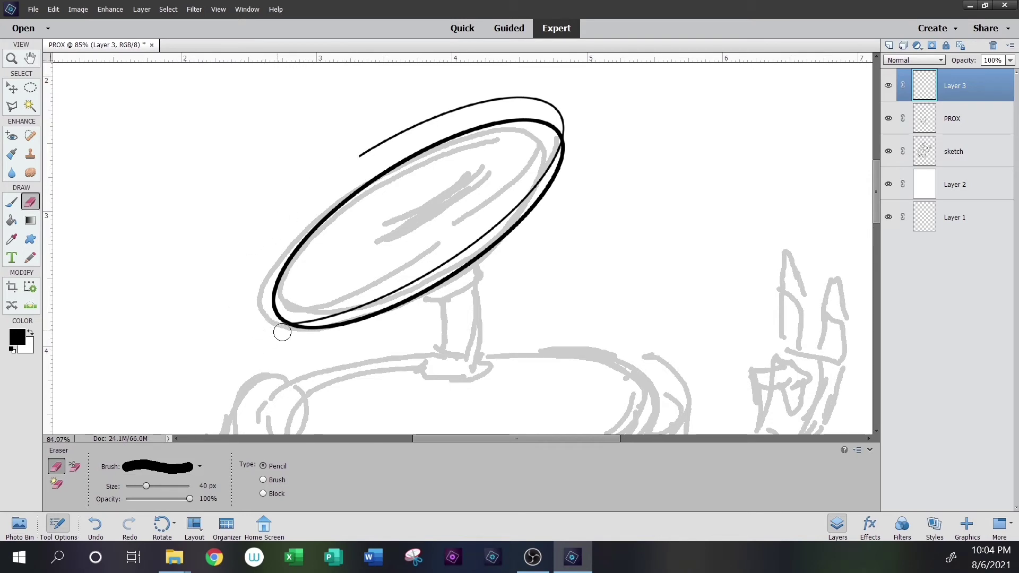
pyautogui.moveTo(568, 121)
pyautogui.mouseDown()
pyautogui.moveTo(534, 104)
pyautogui.moveTo(433, 119)
pyautogui.moveTo(352, 154)
pyautogui.mouseUp()
# Select the right-hand stretch of the thin rim curve with the Polygonal Lasso and place two parallel copies further inside the head
pyautogui.click(30, 87)
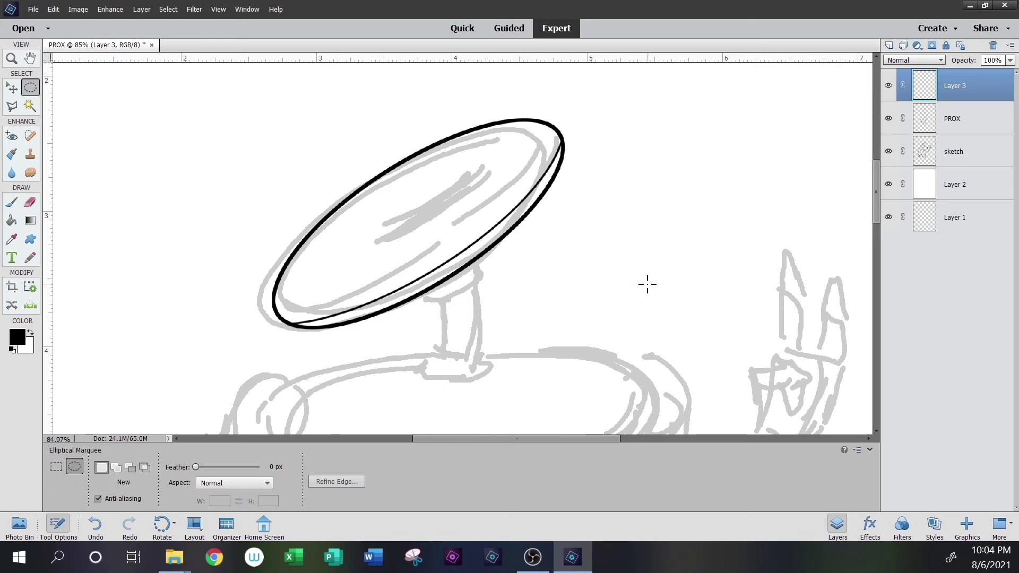
pyautogui.click(12, 105)
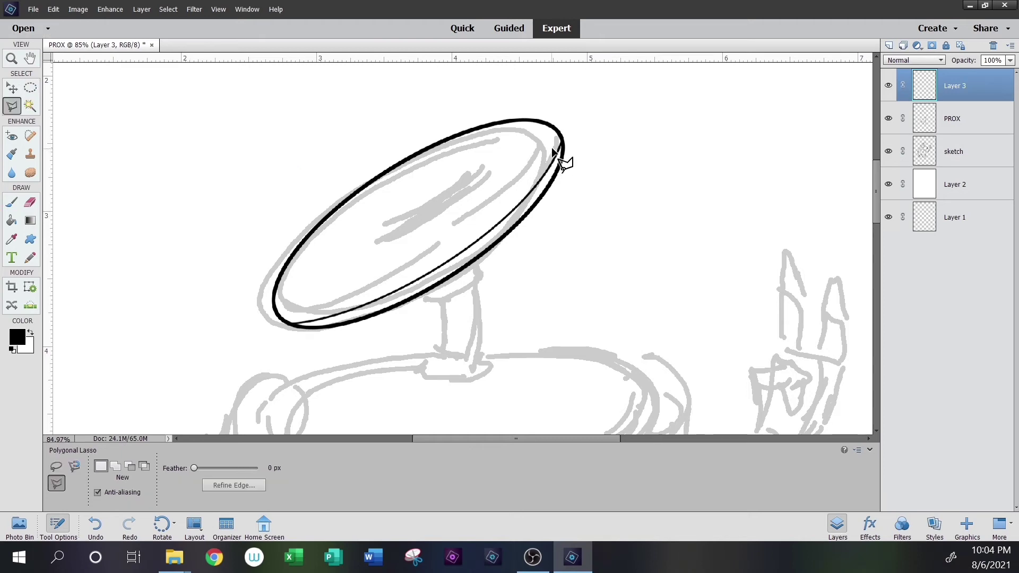
pyautogui.click(482, 221)
pyautogui.click(401, 272)
pyautogui.click(401, 288)
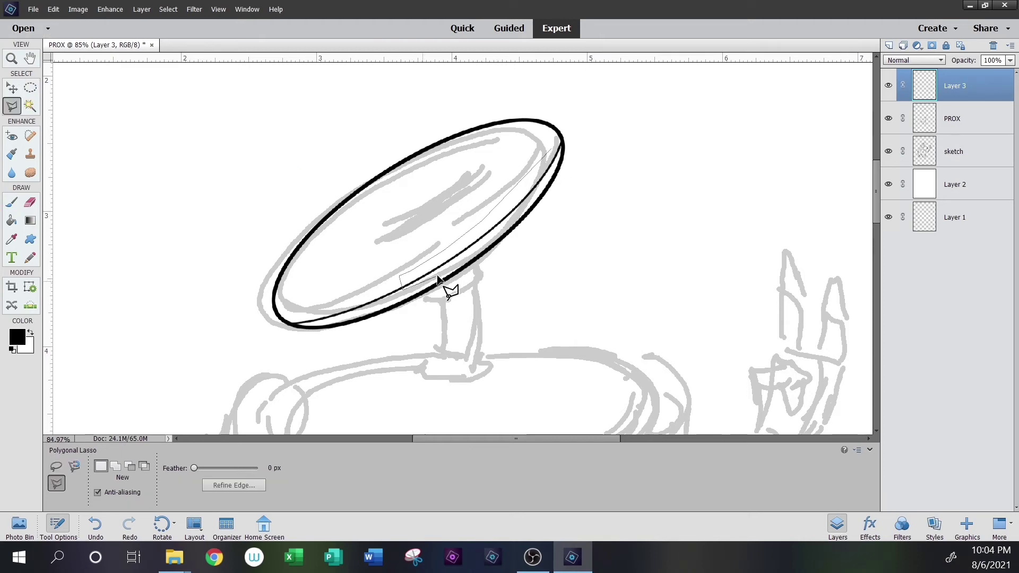
pyautogui.click(554, 150)
pyautogui.click(12, 87)
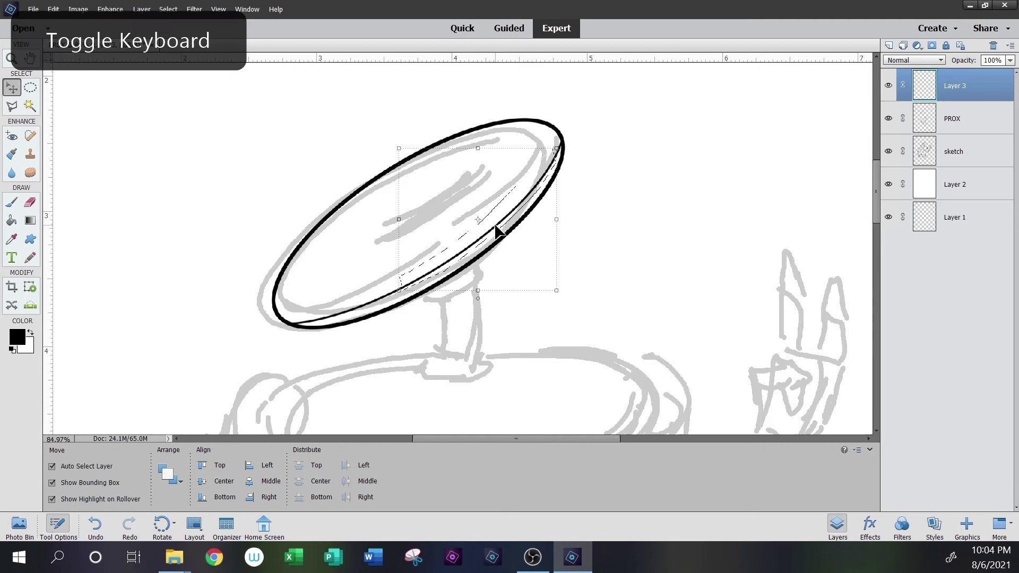
pyautogui.moveTo(496, 228); pyautogui.dragTo(478, 194)
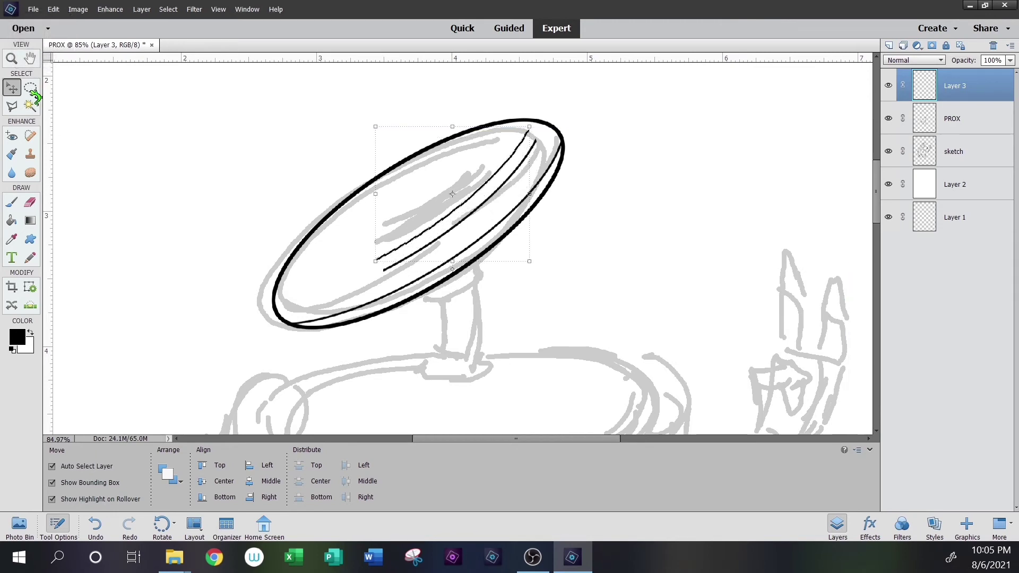
# Select a narrow slanted strip across the lower-left ends of the two copied curves with the Polygonal Lasso
pyautogui.click(12, 58)
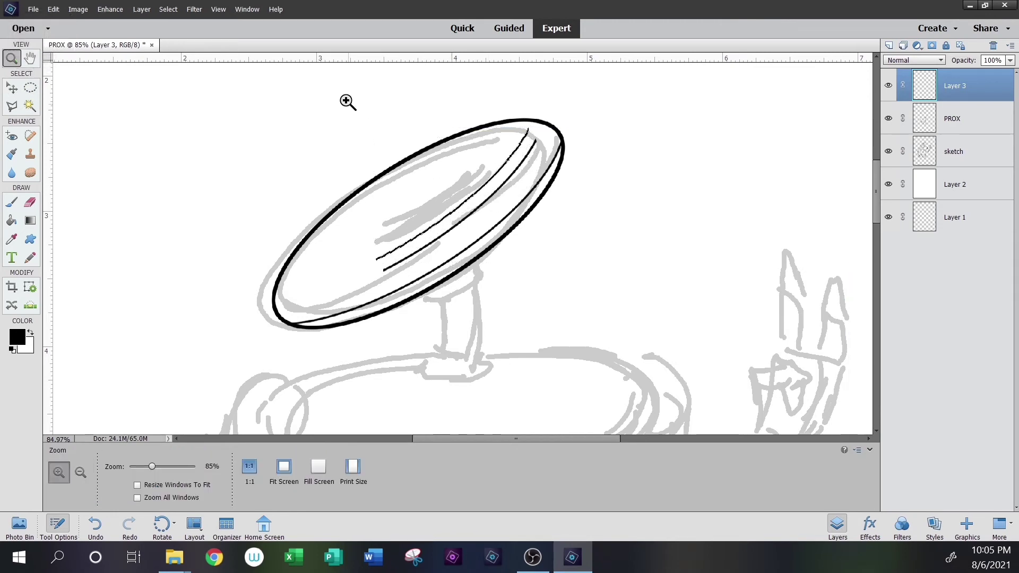
pyautogui.click(632, 167)
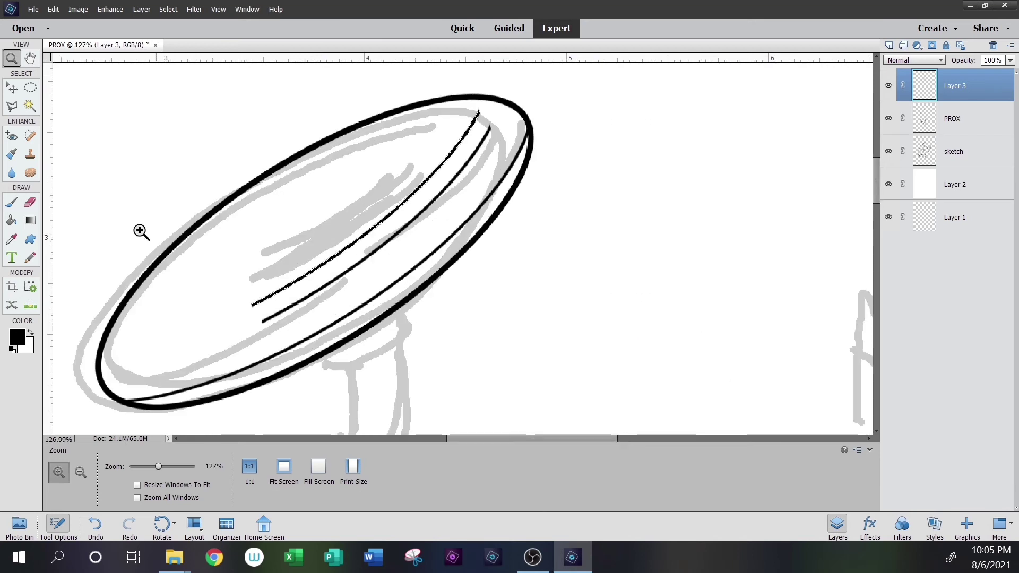
pyautogui.click(12, 105)
pyautogui.click(31, 88)
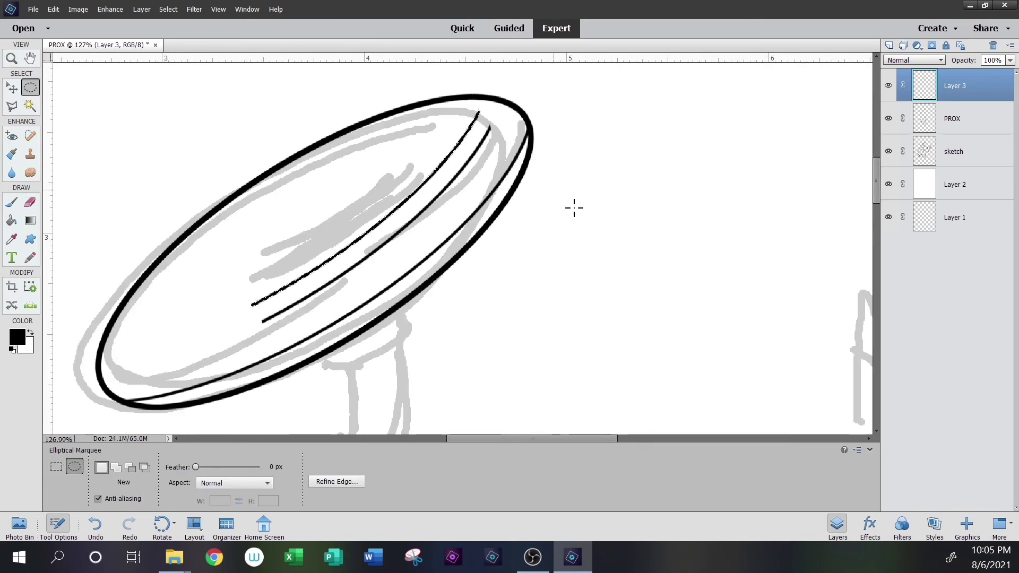
pyautogui.click(609, 207)
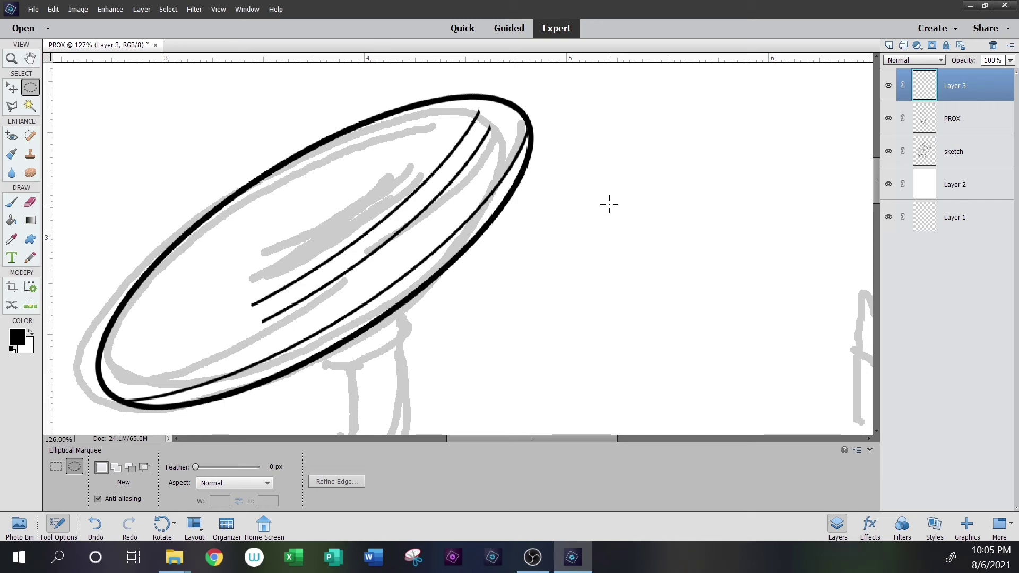
pyautogui.click(15, 58)
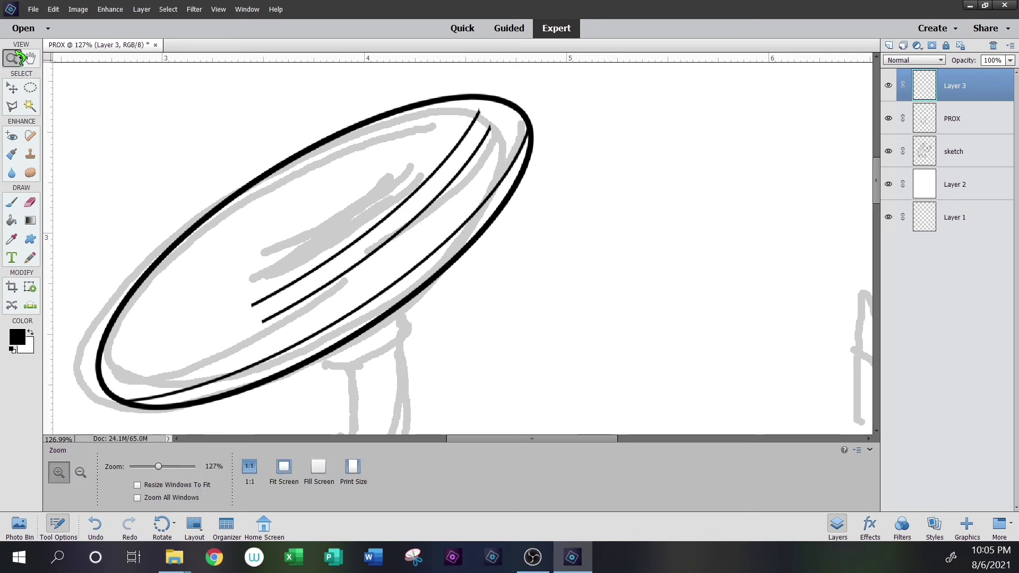
pyautogui.click(16, 106)
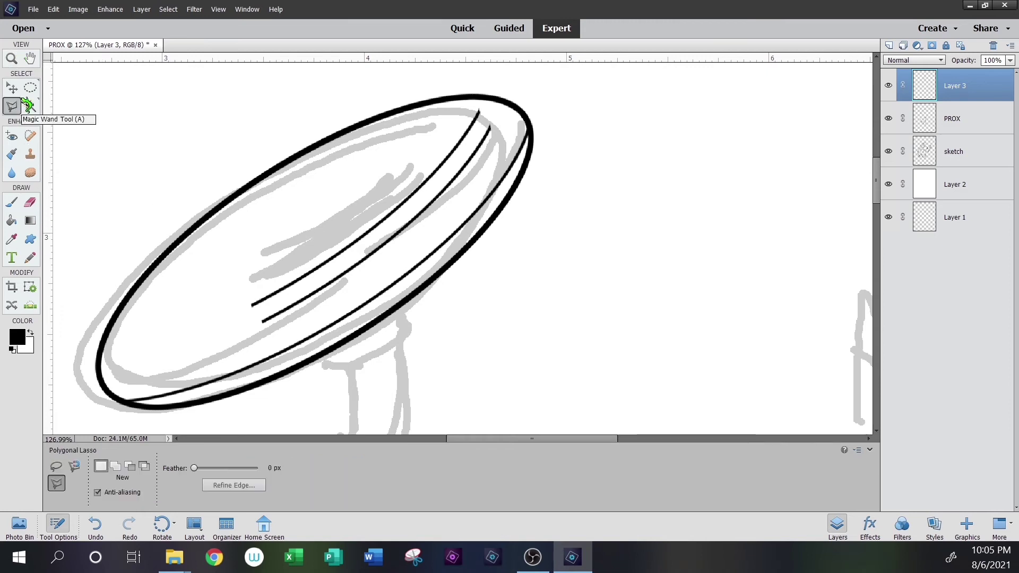
pyautogui.click(307, 267)
pyautogui.click(292, 320)
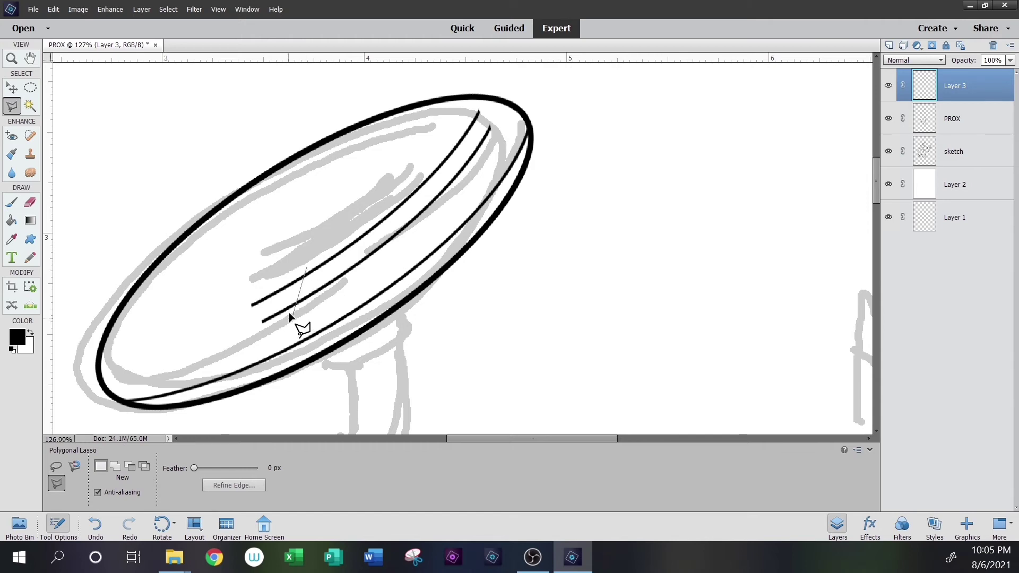
pyautogui.click(308, 268)
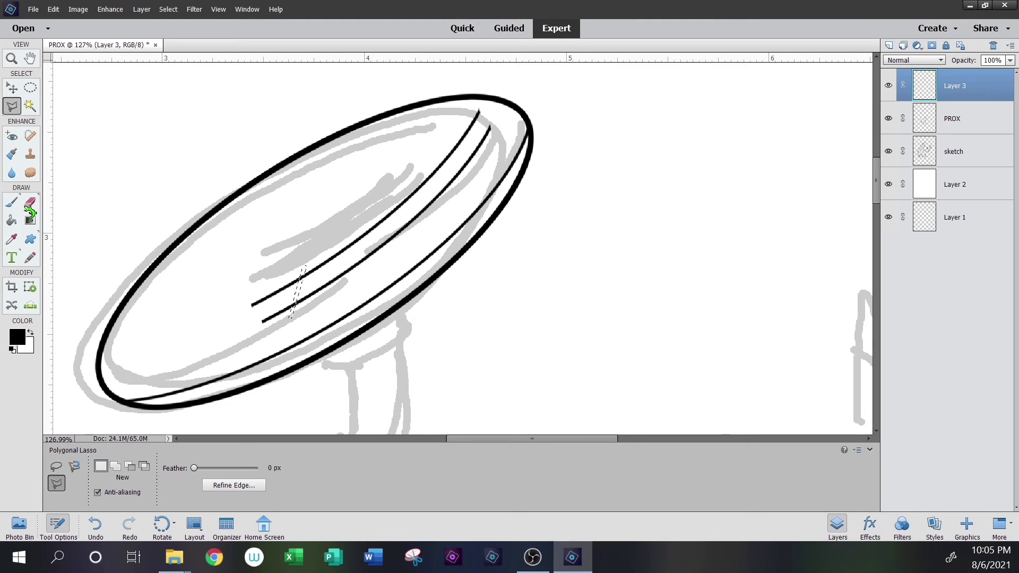
# Draw a black end line between the two curves inside the slanted strip with the 5 px Pencil
pyautogui.click(16, 56)
pyautogui.moveTo(286, 229); pyautogui.dragTo(380, 368)
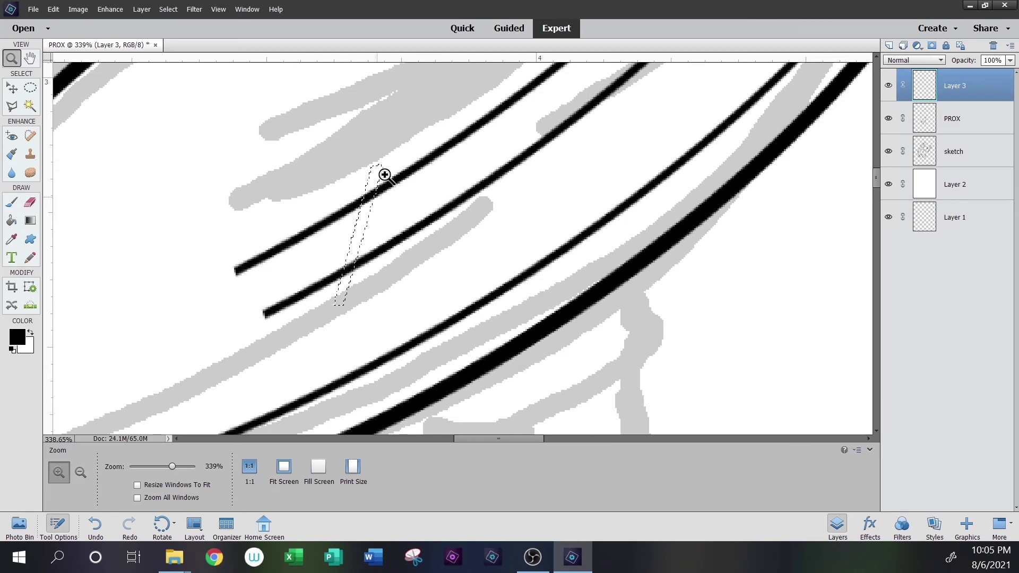
pyautogui.click(31, 257)
pyautogui.moveTo(361, 211); pyautogui.dragTo(349, 270)
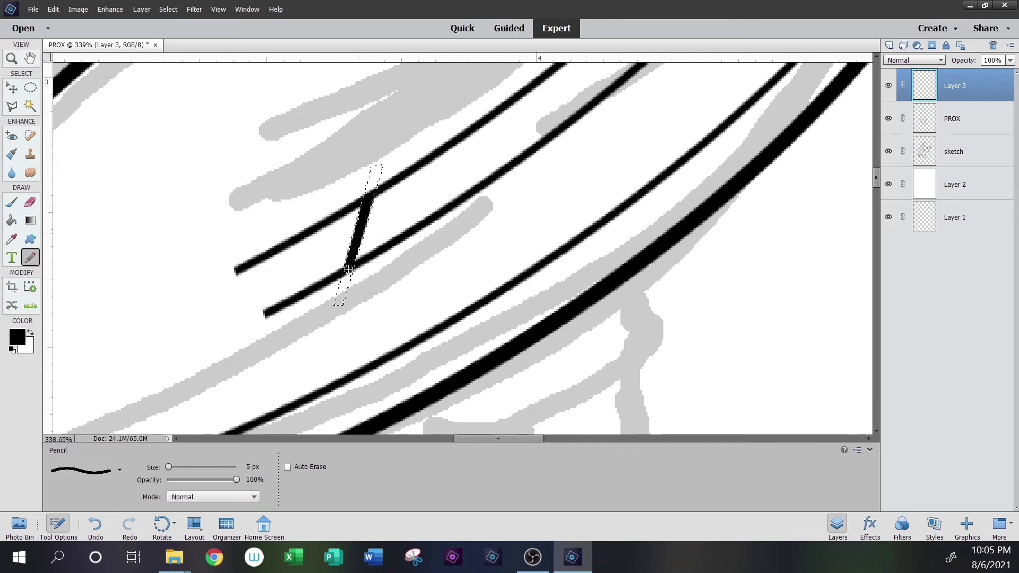
# Invert the selection, erase the curve ends beyond the lower-left end line with the 40 px eraser, and deselect
pyautogui.click(33, 90)
pyautogui.rightClick(346, 101)
pyautogui.click(406, 118)
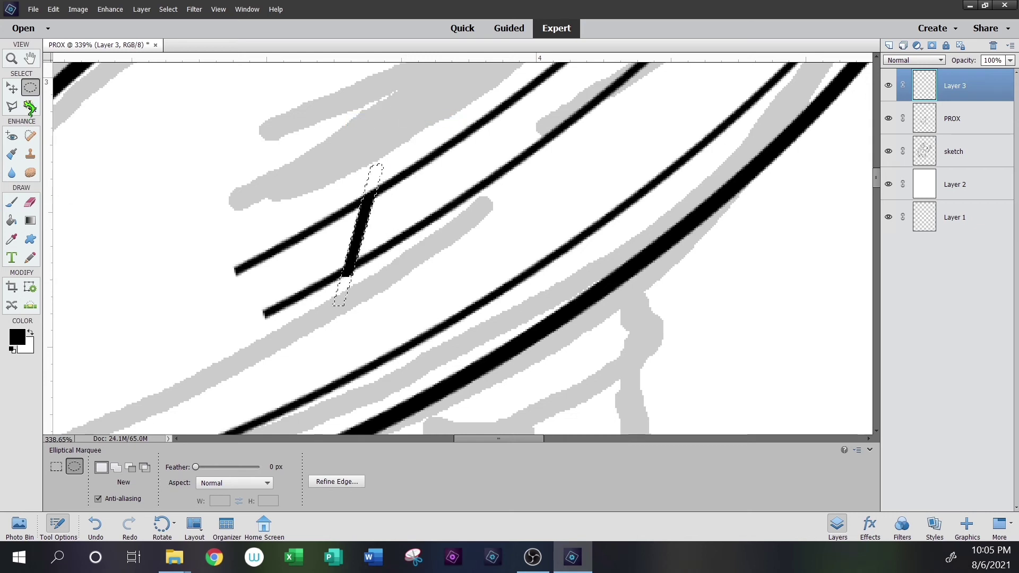
pyautogui.click(30, 202)
pyautogui.moveTo(265, 252)
pyautogui.mouseDown()
pyautogui.moveTo(234, 278)
pyautogui.moveTo(304, 228)
pyautogui.moveTo(318, 234)
pyautogui.moveTo(297, 292)
pyautogui.mouseUp()
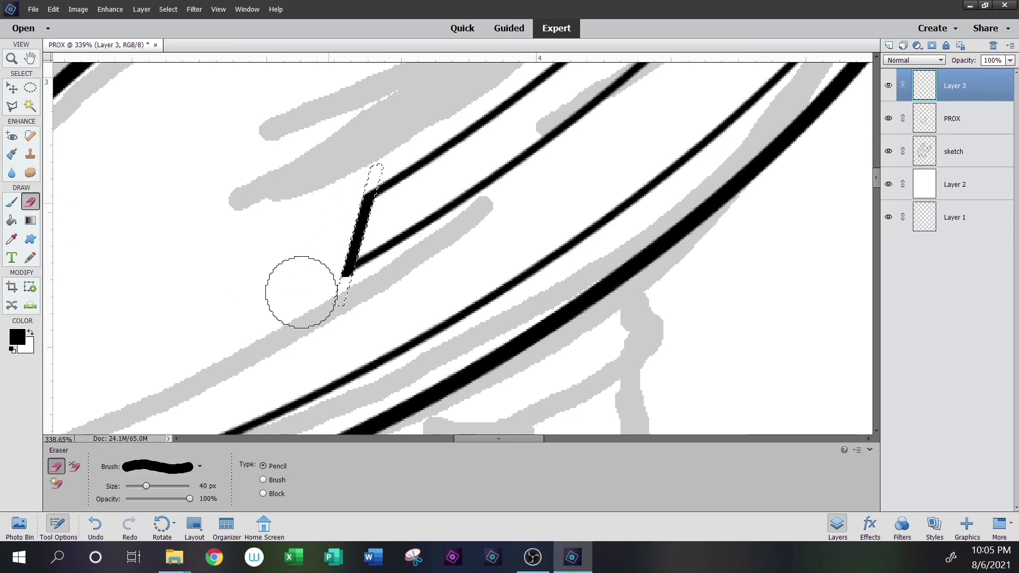
pyautogui.click(33, 89)
pyautogui.rightClick(524, 210)
pyautogui.click(552, 219)
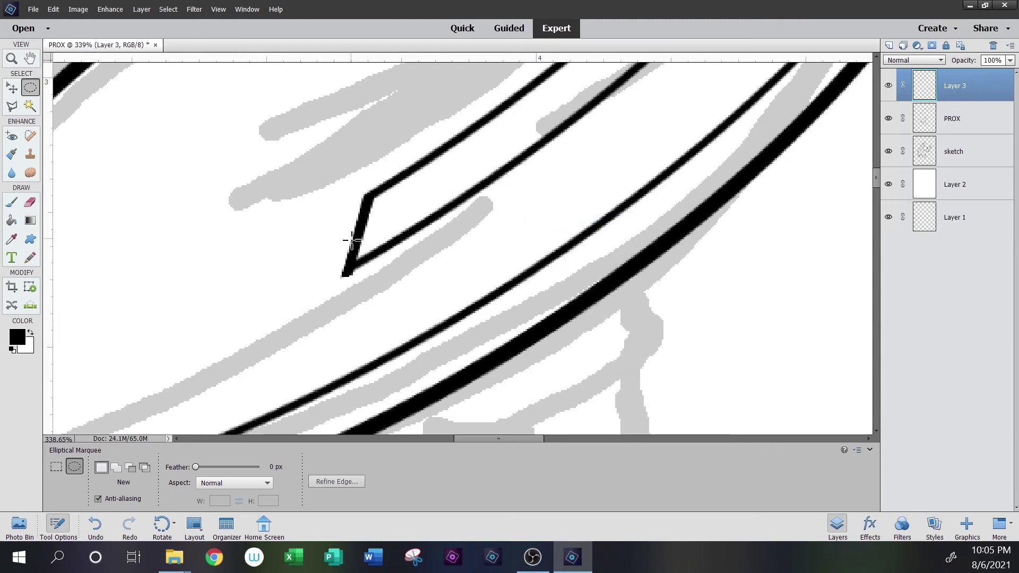
# Select a narrow, nearly horizontal strip across the upper-right ends of the two inner curves with the Polygonal Lasso
pyautogui.click(32, 202)
pyautogui.hscroll(10, 512, 243)
pyautogui.scroll(8, 512, 243)
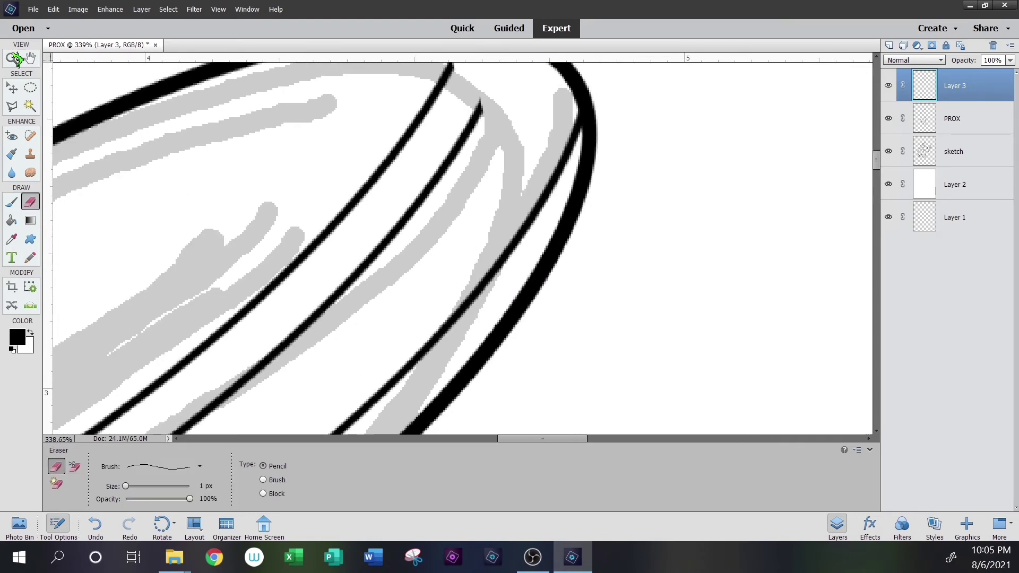
pyautogui.click(16, 59)
pyautogui.rightClick(346, 249)
pyautogui.click(391, 259)
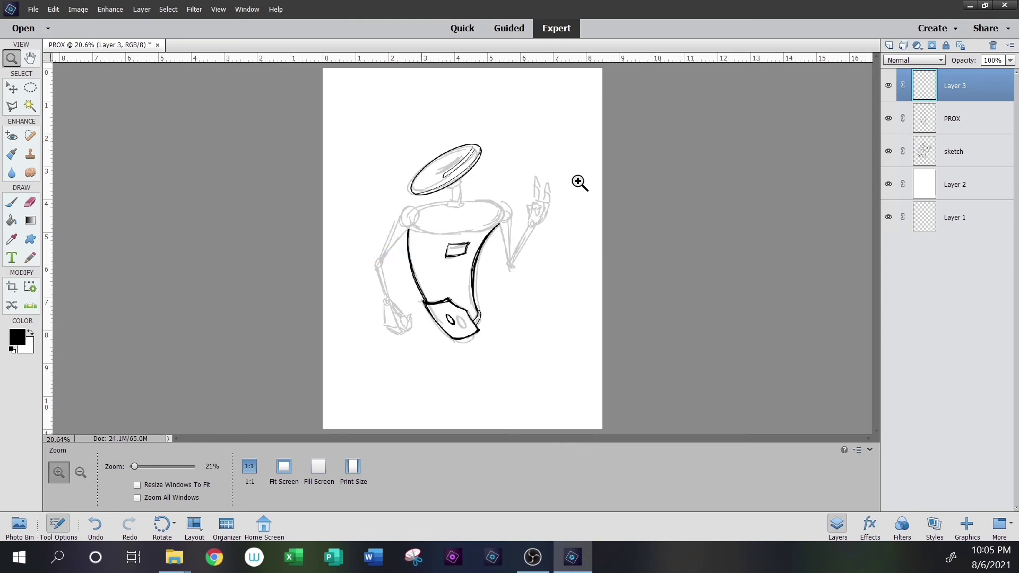
pyautogui.click(580, 173)
pyautogui.click(11, 105)
pyautogui.hotkey('ctrl', 'shift', 'd')
pyautogui.press('z')
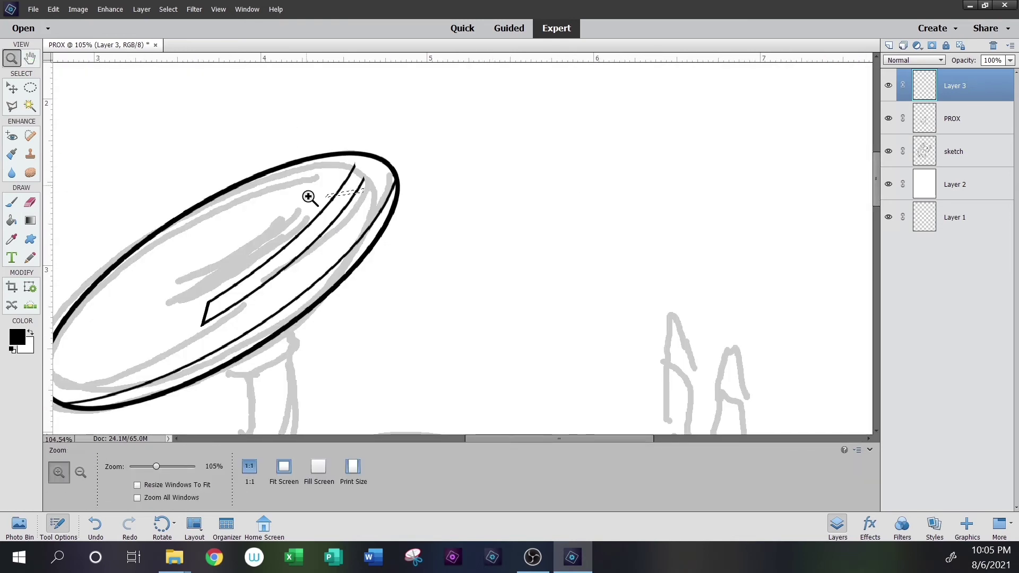
# Draw a black line joining the upper ends of the two curves inside the selected strip with the 5 px Pencil
pyautogui.moveTo(309, 198); pyautogui.dragTo(409, 67)
pyautogui.scroll(3, 257, 193)
pyautogui.press('n')
pyautogui.moveTo(313, 220); pyautogui.dragTo(281, 250)
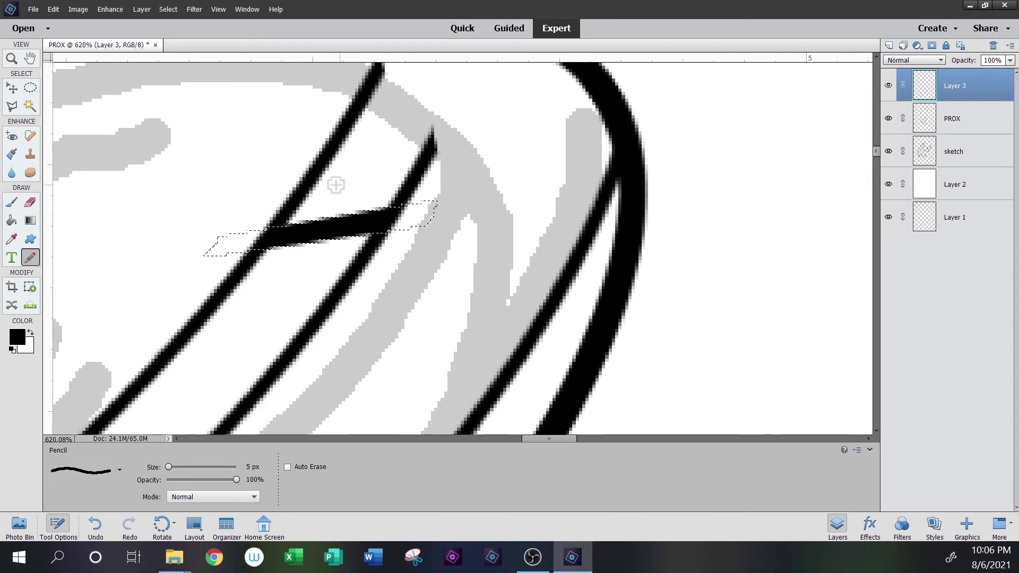
# Invert the selection, erase the curve ends beyond the upper-right end line with a 20 px eraser, and deselect
pyautogui.click(30, 88)
pyautogui.rightClick(439, 167)
pyautogui.click(509, 164)
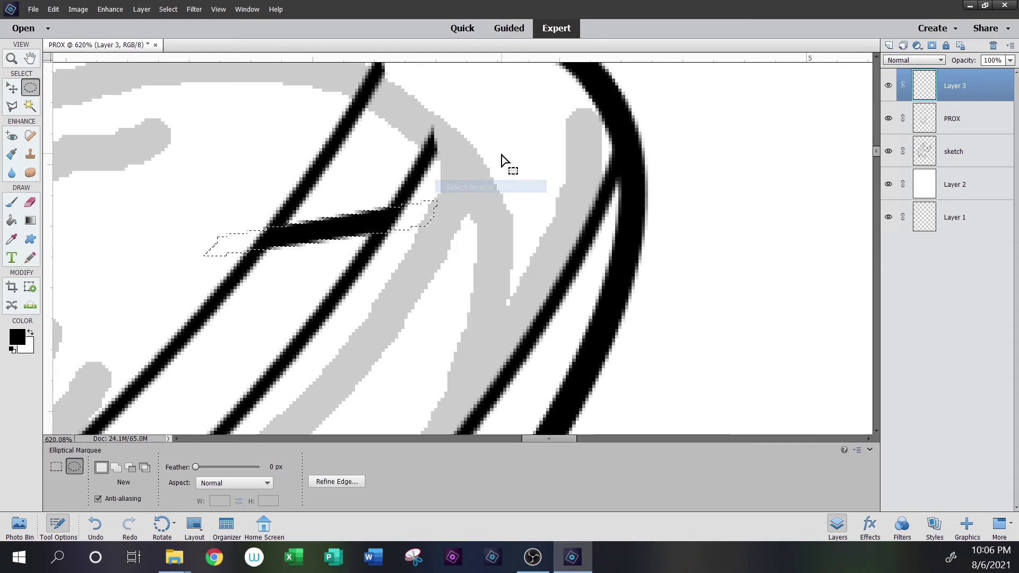
pyautogui.click(30, 203)
pyautogui.click(135, 487)
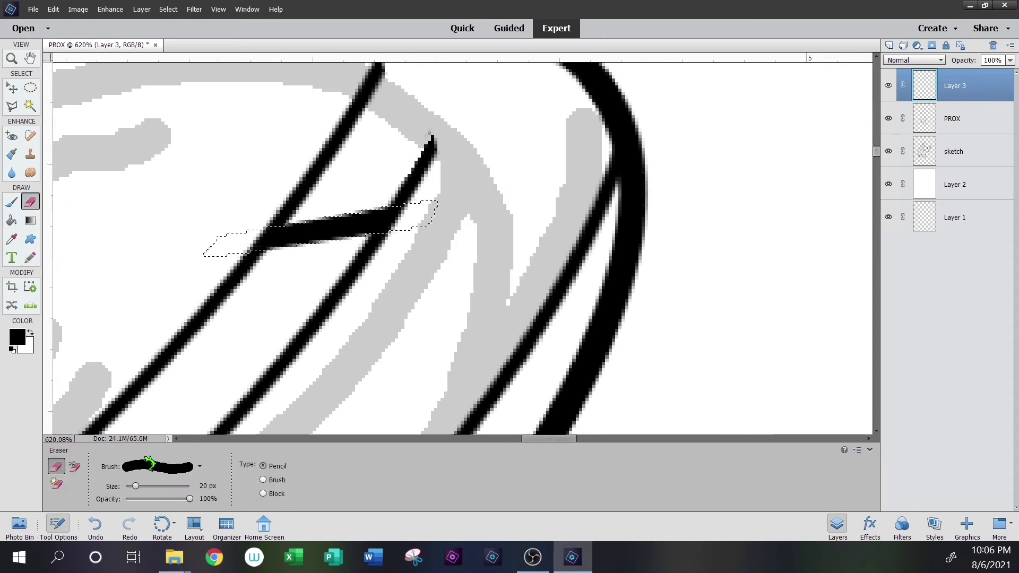
pyautogui.moveTo(295, 196); pyautogui.dragTo(382, 69)
pyautogui.moveTo(432, 154); pyautogui.dragTo(432, 215)
pyautogui.click(31, 88)
# Move Layer 3 below the PROX layer and merge the two layers
pyautogui.hotkey('ctrl', '0')
pyautogui.press('z')
pyautogui.moveTo(227, 159); pyautogui.dragTo(494, 338)
pyautogui.moveTo(977, 87); pyautogui.dragTo(991, 120)
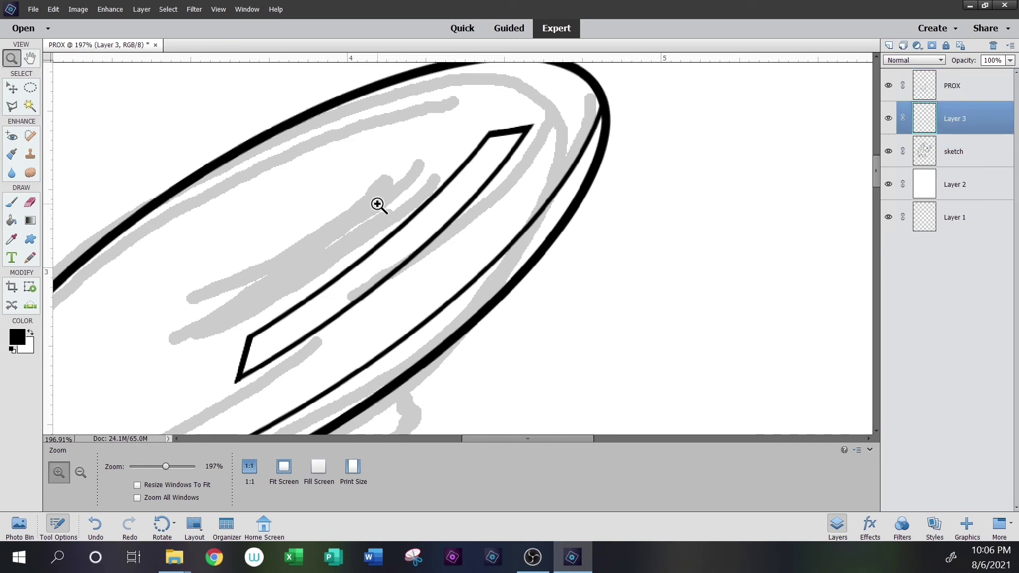
pyautogui.keyDown('shift'); pyautogui.click(1000, 85); pyautogui.keyUp('shift')
pyautogui.rightClick(1001, 85)
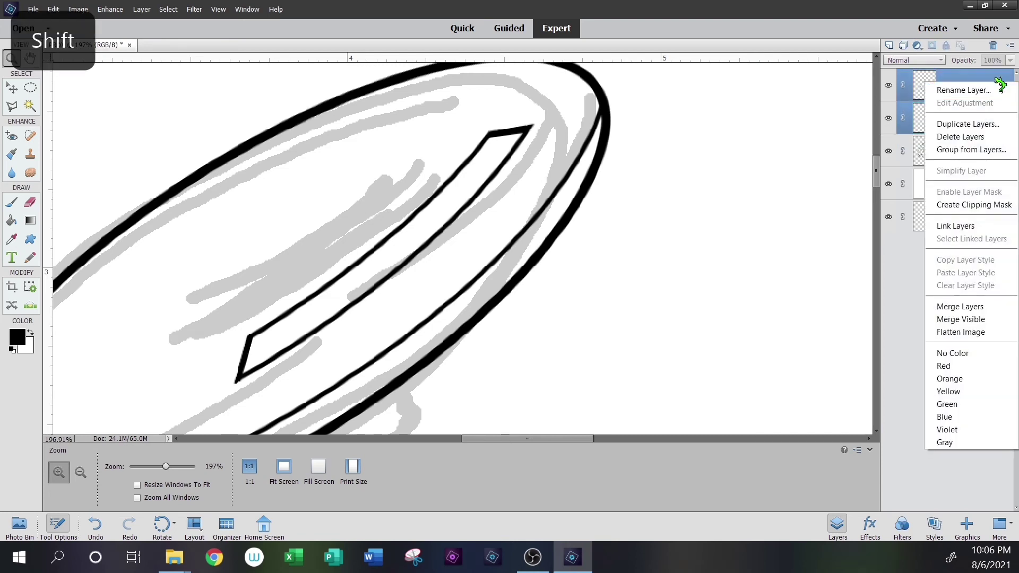
pyautogui.click(978, 308)
# Trace the curved visor slot on the head with the Polygonal Lasso, fill it with black, and deselect
pyautogui.click(16, 105)
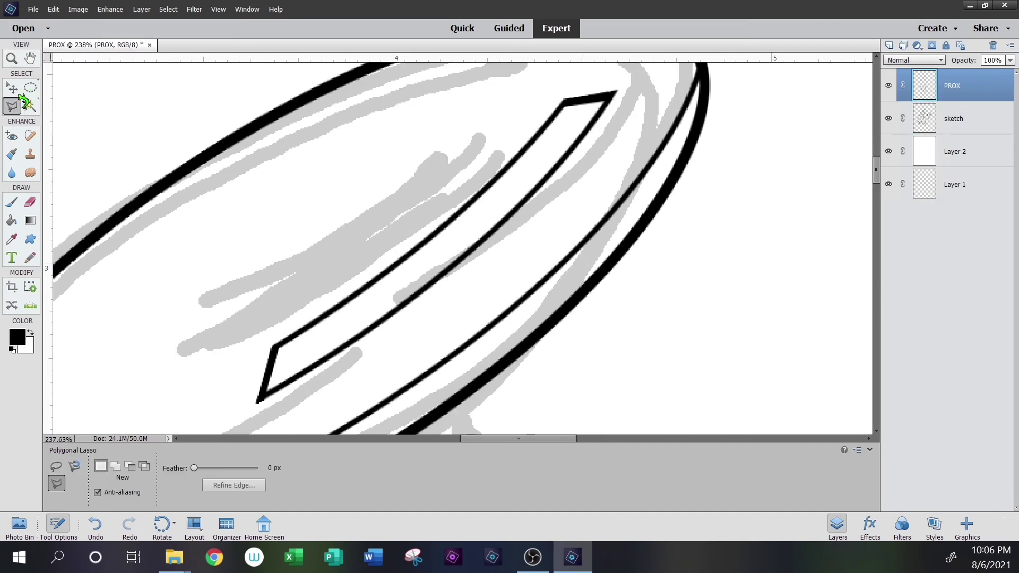
pyautogui.click(562, 101)
pyautogui.click(522, 156)
pyautogui.click(396, 281)
pyautogui.click(316, 329)
pyautogui.doubleClick(260, 400)
pyautogui.press('k')
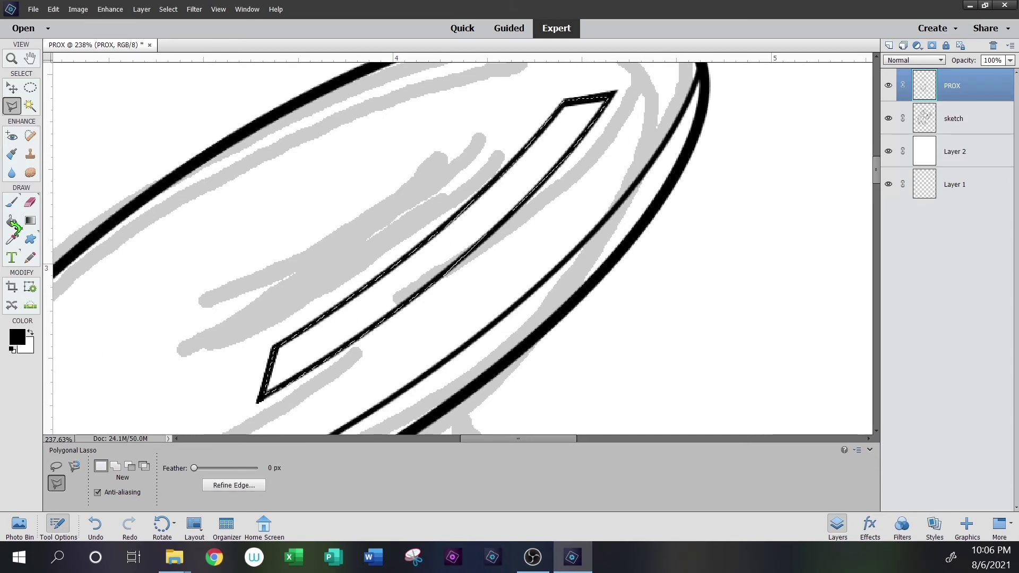
pyautogui.click(497, 210)
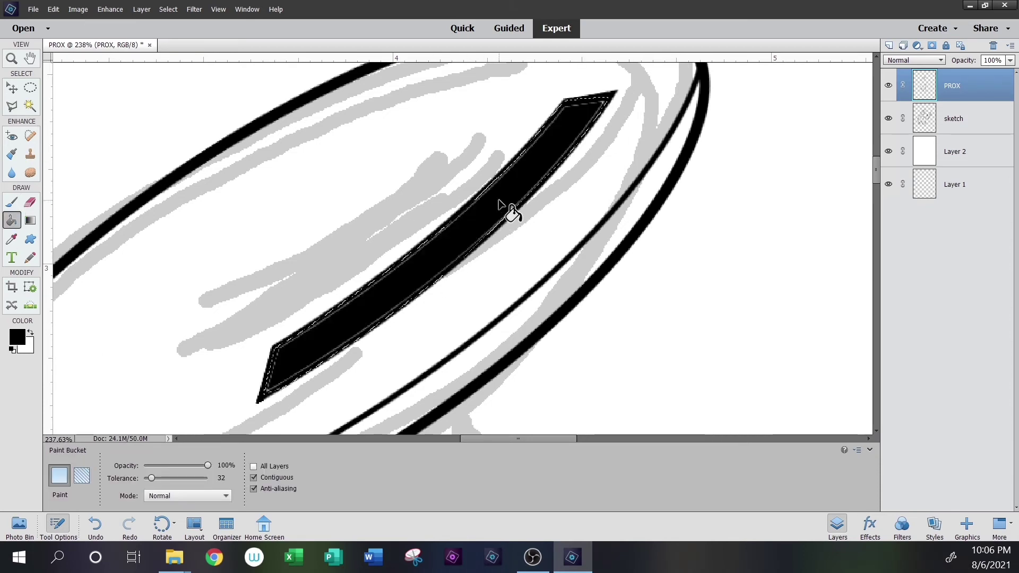
pyautogui.click(31, 88)
pyautogui.click(639, 240)
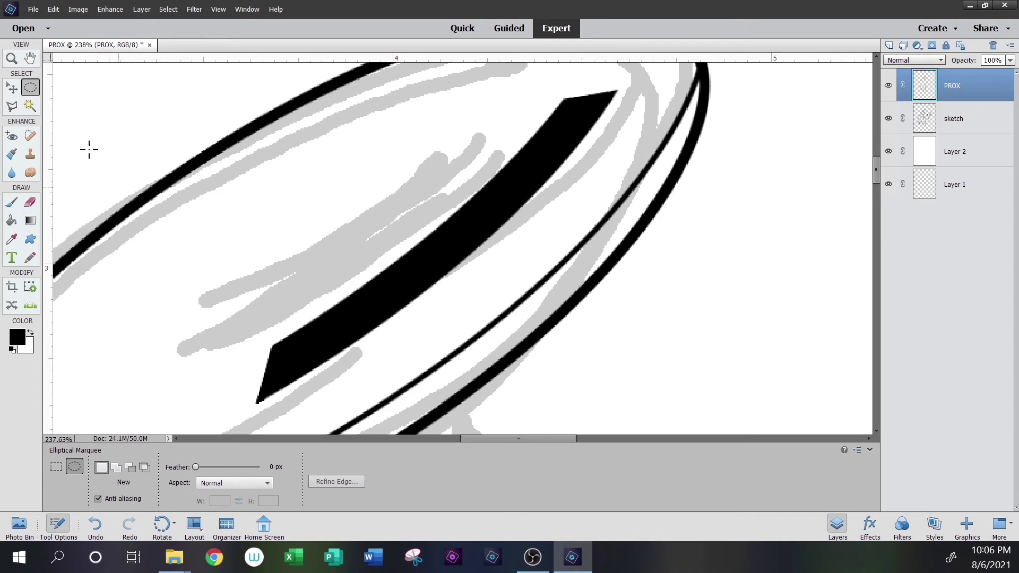
# Draw the neck below the head with the 5 px Pencil: an angled collar, two curved sides and a rounded base
pyautogui.press('z')
pyautogui.hotkey('ctrl', '0')
pyautogui.moveTo(421, 211); pyautogui.dragTo(510, 192)
pyautogui.press('n')
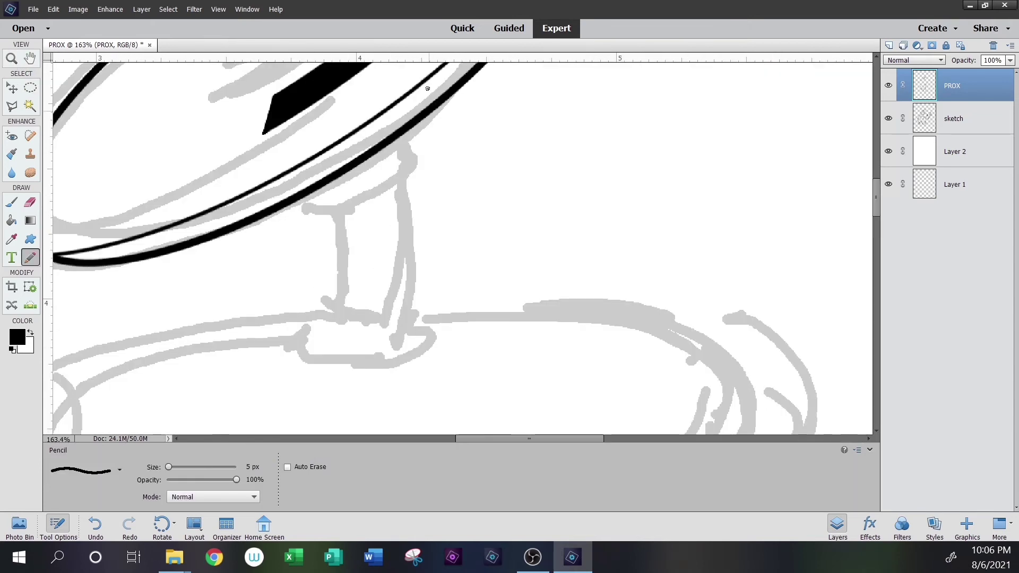
pyautogui.moveTo(417, 122)
pyautogui.mouseDown()
pyautogui.moveTo(331, 208)
pyautogui.moveTo(305, 194)
pyautogui.moveTo(346, 319)
pyautogui.mouseUp()
pyautogui.moveTo(406, 314); pyautogui.dragTo(424, 242)
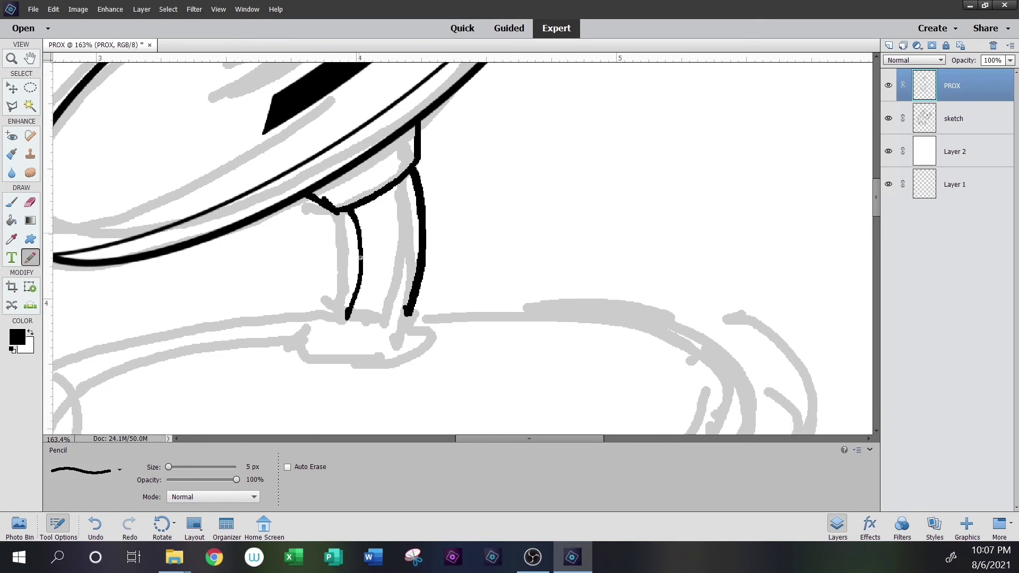
pyautogui.moveTo(408, 313); pyautogui.dragTo(344, 318)
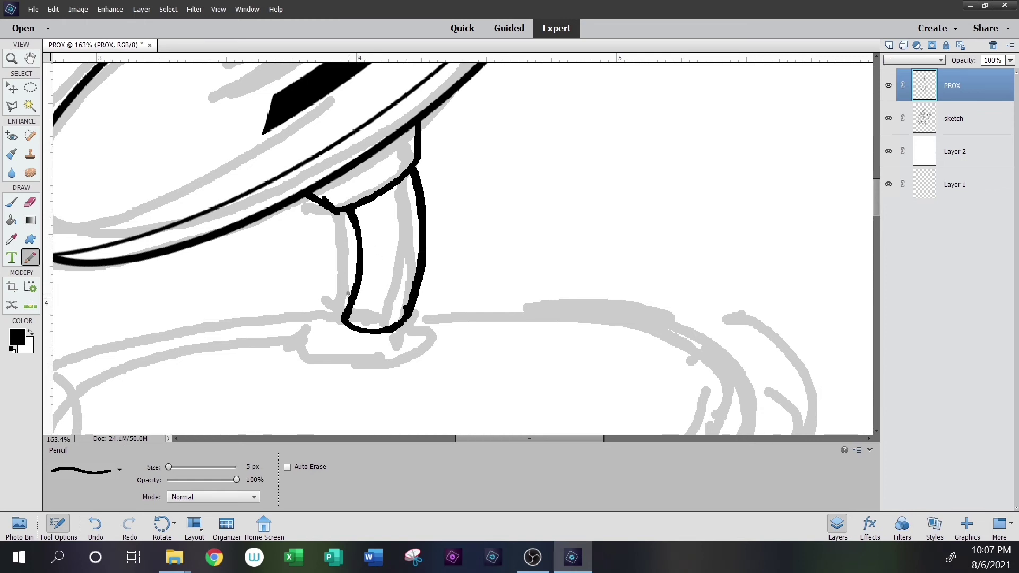
# Draw a closed rounded collar around the base of the neck on top of the torso with the 5 px Pencil
pyautogui.moveTo(500, 308); pyautogui.dragTo(639, 160)
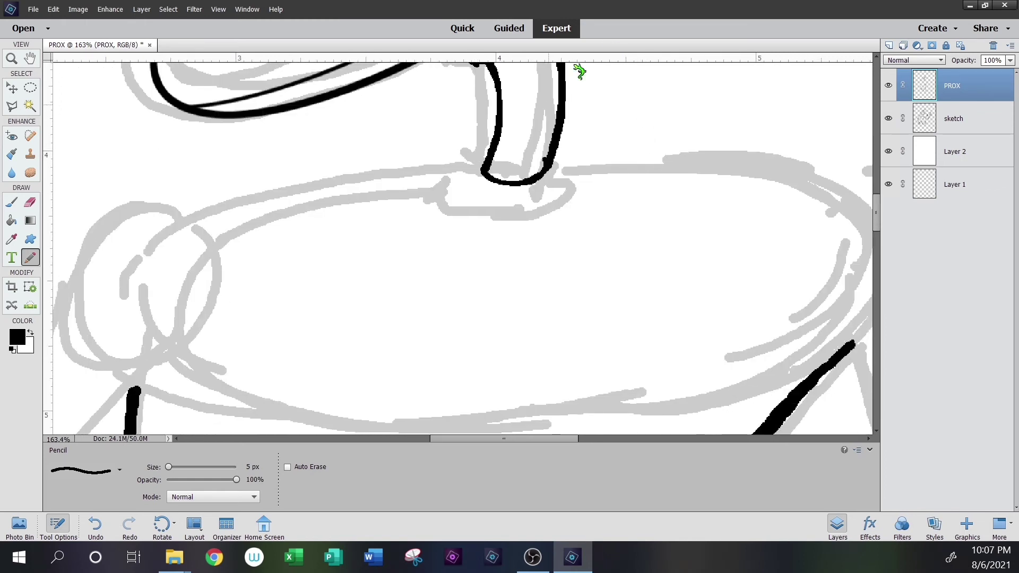
pyautogui.moveTo(483, 158); pyautogui.dragTo(484, 157)
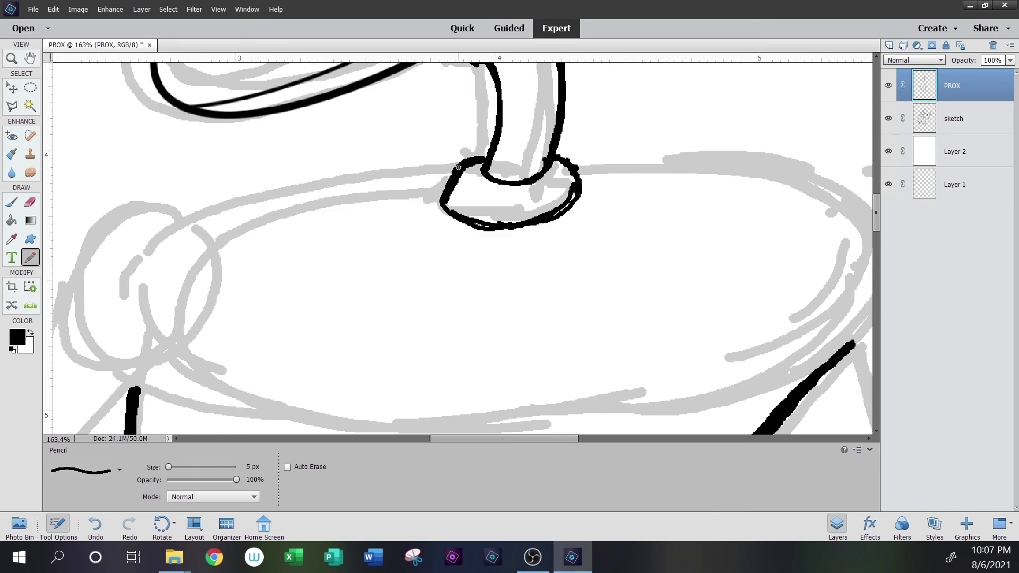
pyautogui.click(21, 57)
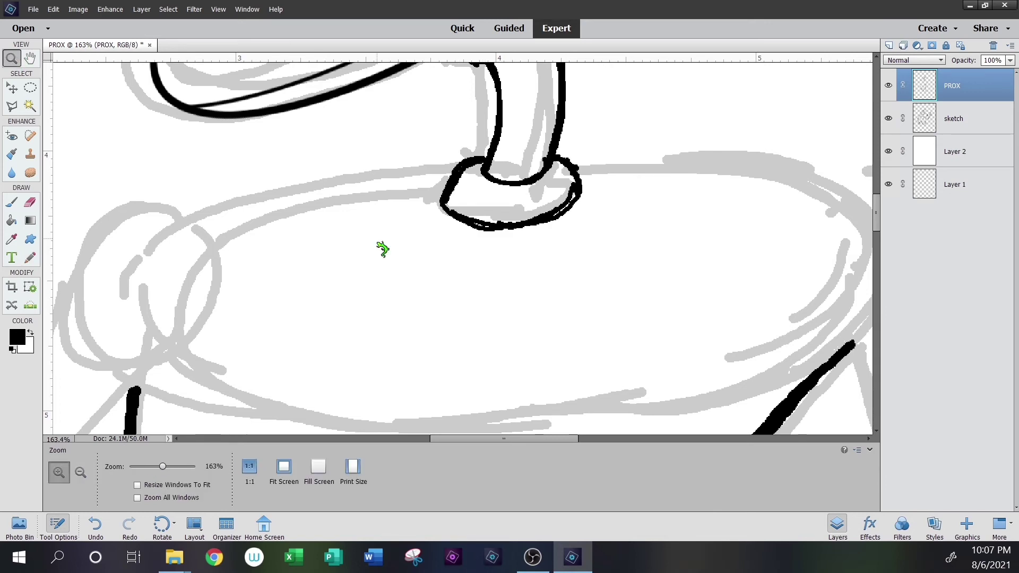
pyautogui.rightClick(382, 245)
pyautogui.click(408, 251)
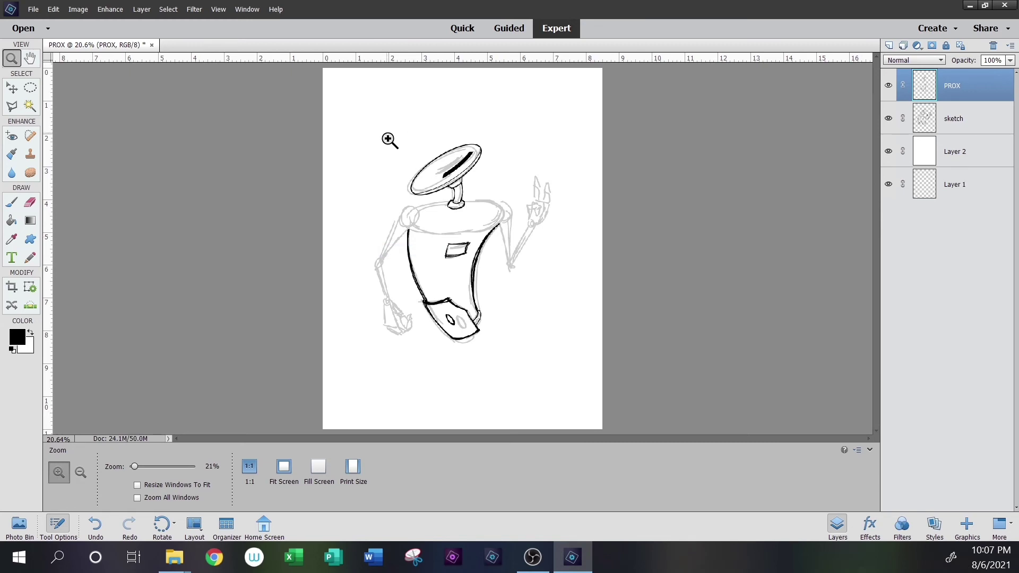
# Add a new layer and make an elliptical selection over the sketched oval at the top of the torso
pyautogui.click(587, 230)
pyautogui.moveTo(520, 295)
pyautogui.mouseDown()
pyautogui.moveTo(557, 241)
pyautogui.moveTo(590, 221)
pyautogui.mouseUp()
pyautogui.click(31, 88)
pyautogui.click(889, 45)
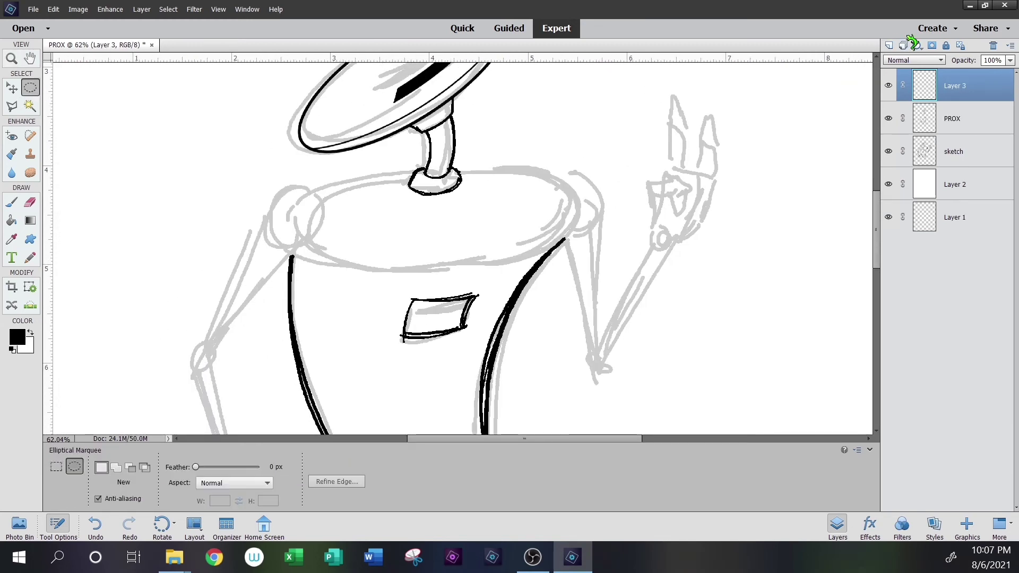
pyautogui.moveTo(287, 159); pyautogui.dragTo(575, 280)
# Rotate the elliptical selection about 5 degrees counter-clockwise, adjust it to the sketch, and outline it with a 14 px black inside stroke
pyautogui.hotkey('ctrl', 't')
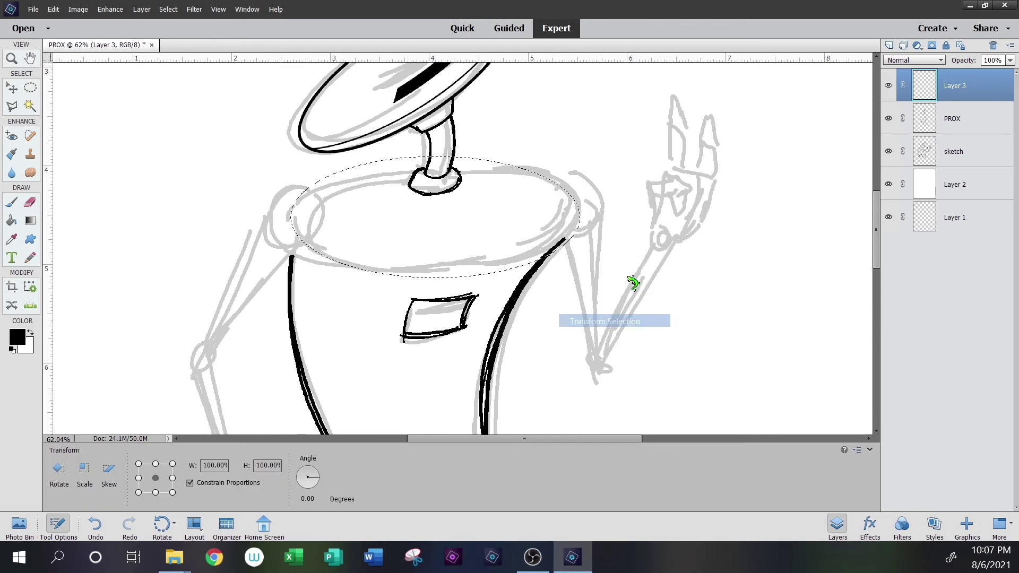
pyautogui.moveTo(609, 182)
pyautogui.mouseDown()
pyautogui.moveTo(614, 167)
pyautogui.moveTo(601, 166)
pyautogui.mouseUp()
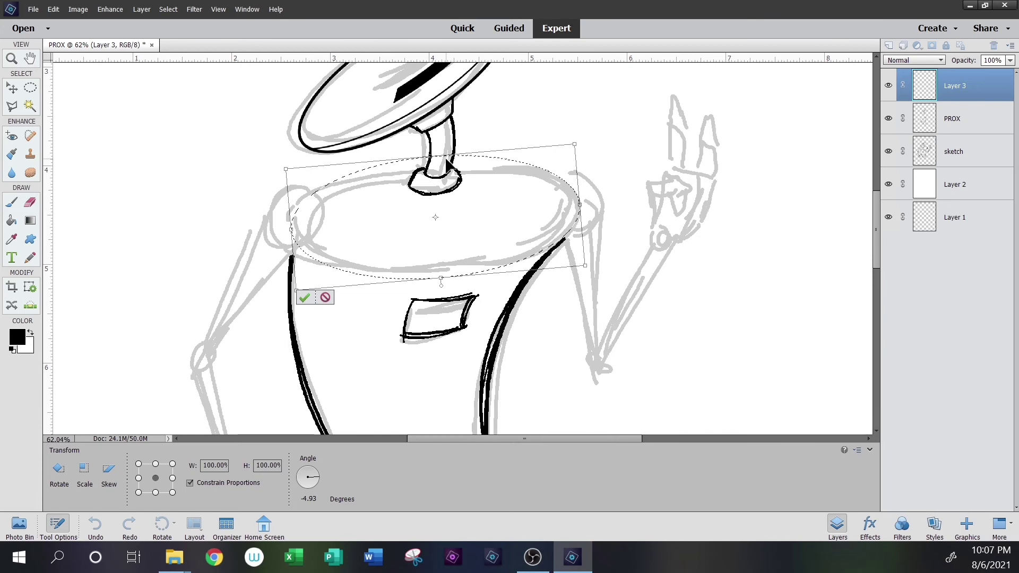
pyautogui.moveTo(440, 159); pyautogui.dragTo(438, 163)
pyautogui.click(307, 303)
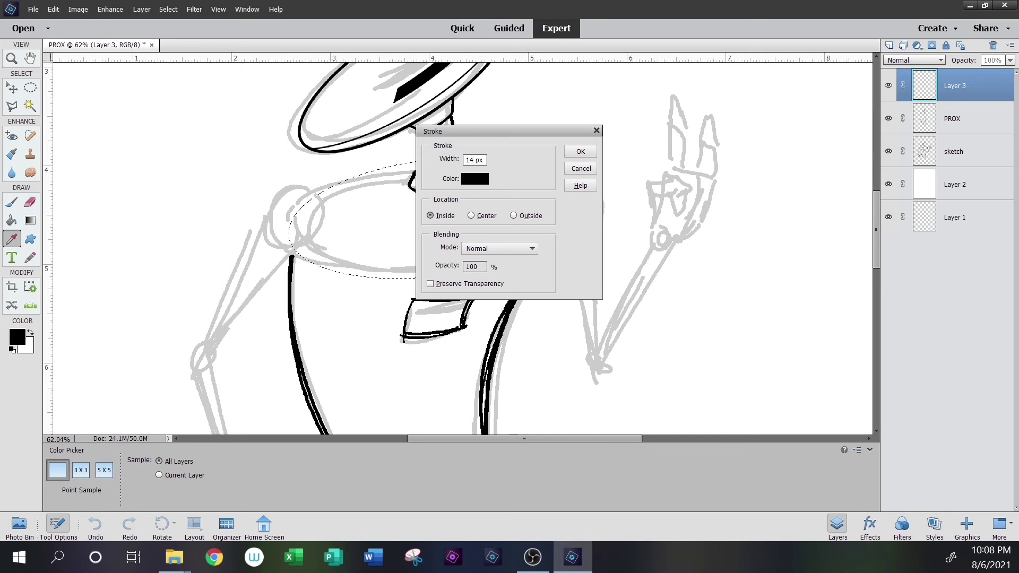
pyautogui.click(581, 152)
# Erase the part of the torso oval's outline that crosses the neck
pyautogui.click(12, 58)
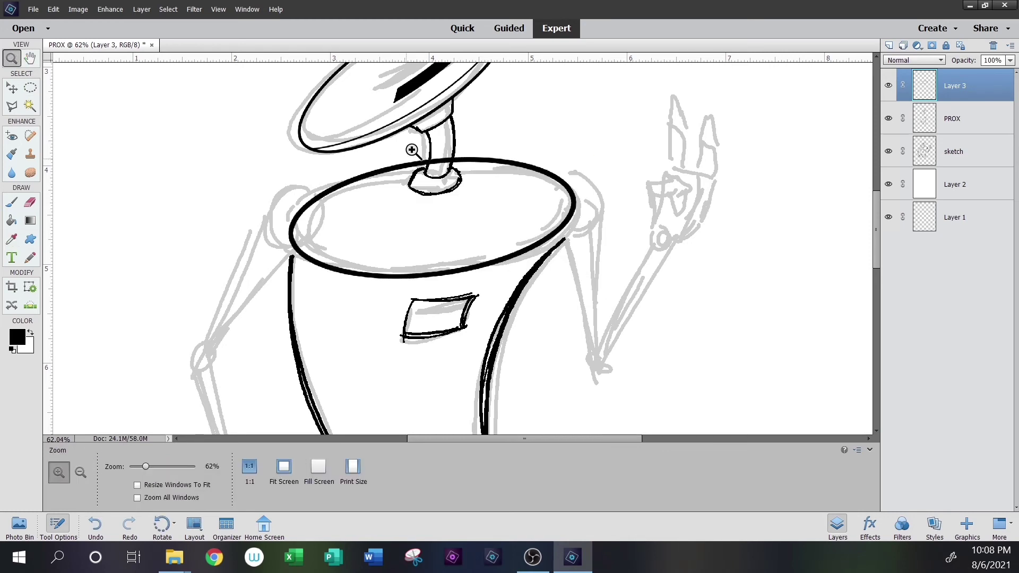
pyautogui.moveTo(412, 150); pyautogui.dragTo(513, 189)
pyautogui.click(30, 202)
pyautogui.moveTo(266, 234)
pyautogui.mouseDown()
pyautogui.moveTo(277, 196)
pyautogui.moveTo(307, 229)
pyautogui.moveTo(379, 212)
pyautogui.mouseUp()
# Set the Elliptical Marquee to a fixed 1:1 ratio and select a circle over the left shoulder joint
pyautogui.click(12, 58)
pyautogui.scroll(-5, 362, 217)
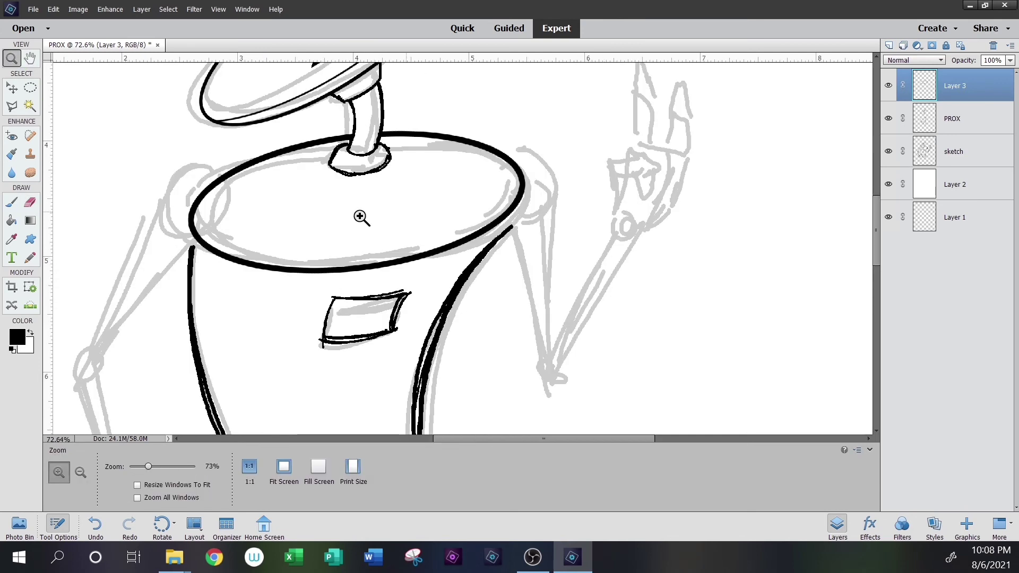
pyautogui.hscroll(-2, 223, 238)
pyautogui.click(30, 87)
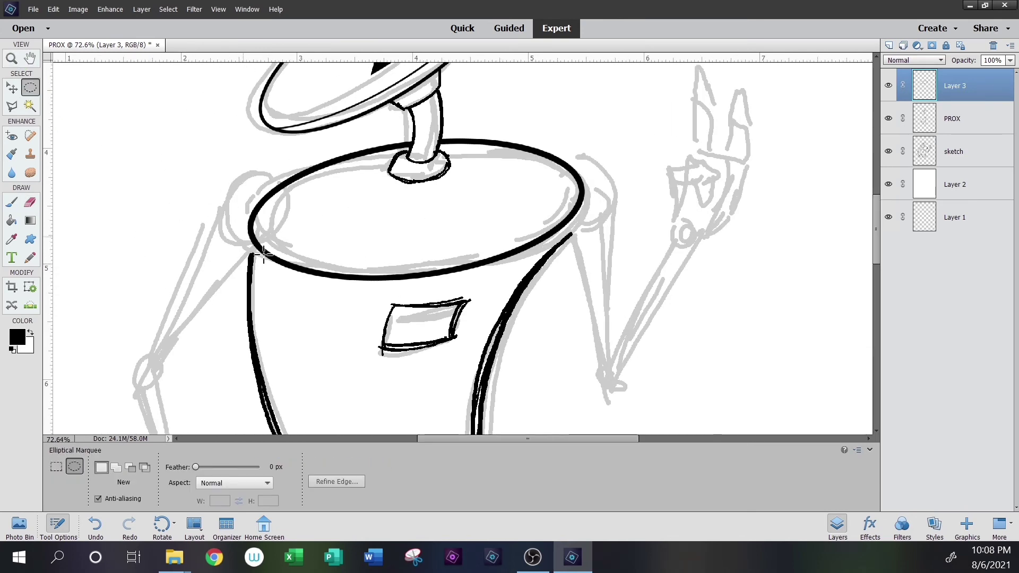
pyautogui.scroll(-1, 371, 255)
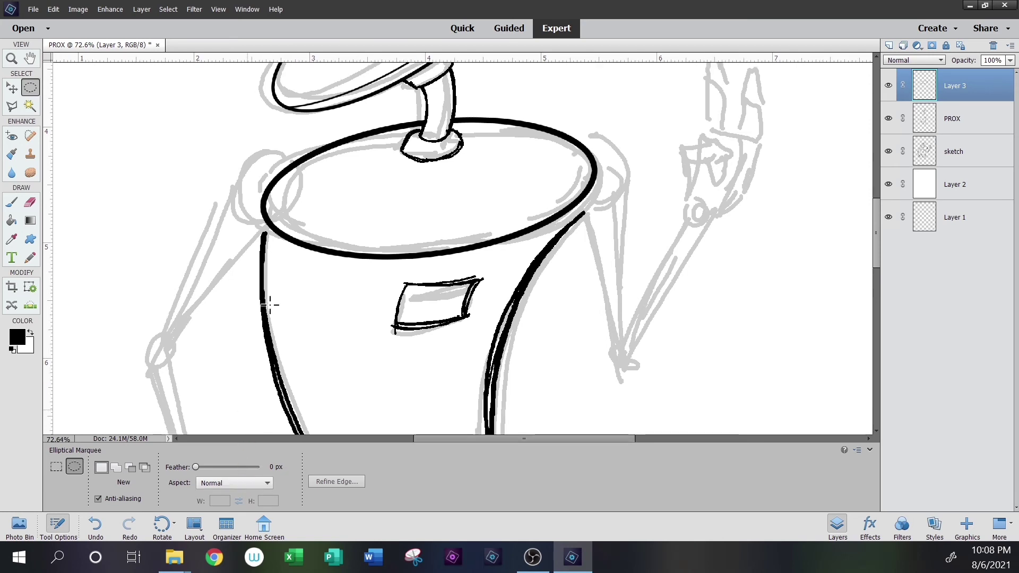
pyautogui.click(239, 483)
pyautogui.click(226, 503)
pyautogui.click(243, 484)
pyautogui.click(244, 480)
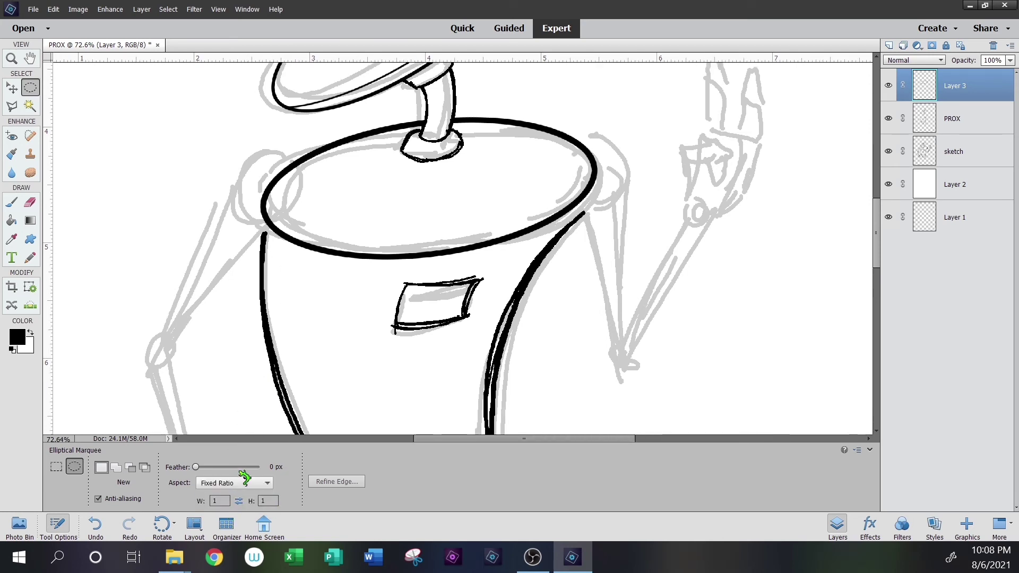
pyautogui.moveTo(216, 155)
pyautogui.mouseDown()
pyautogui.moveTo(273, 249)
pyautogui.moveTo(268, 240)
pyautogui.mouseUp()
# Add a new layer and outline the left shoulder circle with a thinner black inside stroke
pyautogui.hotkey('ctrl', 'shift', 'alt', 'n')
pyautogui.rightClick(262, 192)
pyautogui.click(324, 351)
pyautogui.click(470, 160)
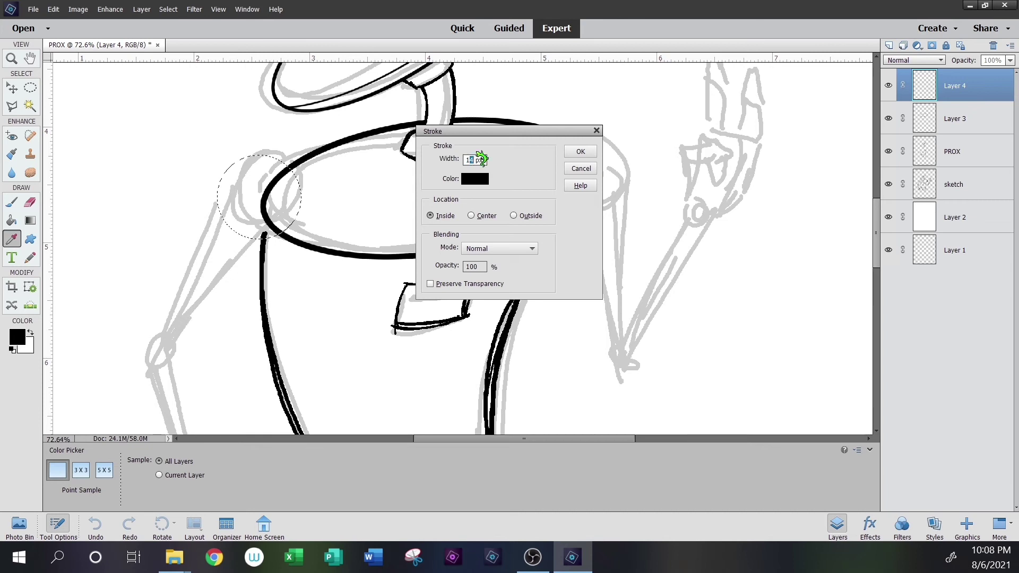
pyautogui.press('Return')
# Move the circular selection onto the right shoulder joint and scale it down slightly to fit the sketch
pyautogui.moveTo(283, 212)
pyautogui.mouseDown()
pyautogui.moveTo(618, 164)
pyautogui.moveTo(610, 178)
pyautogui.mouseUp()
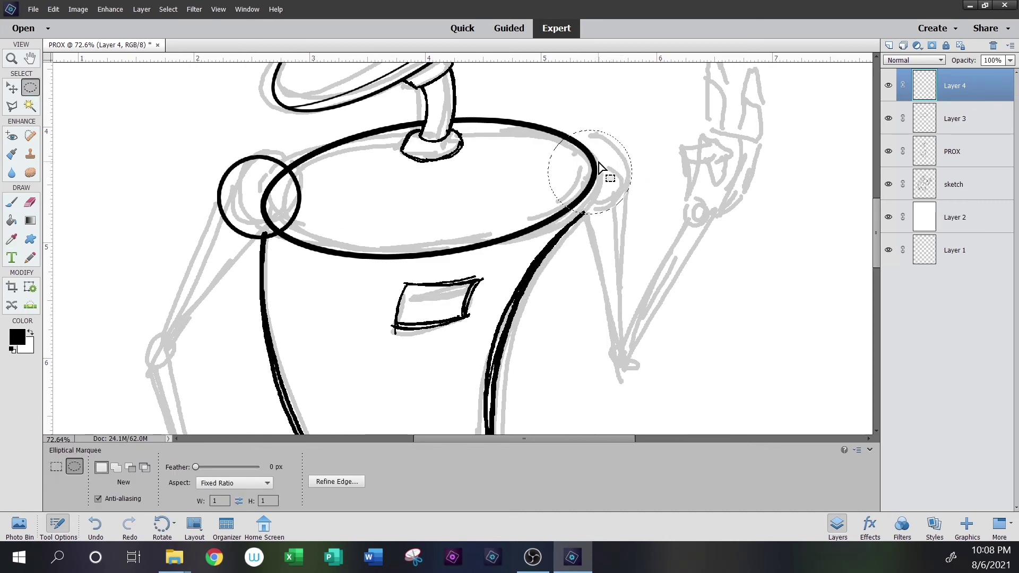
pyautogui.rightClick(602, 159)
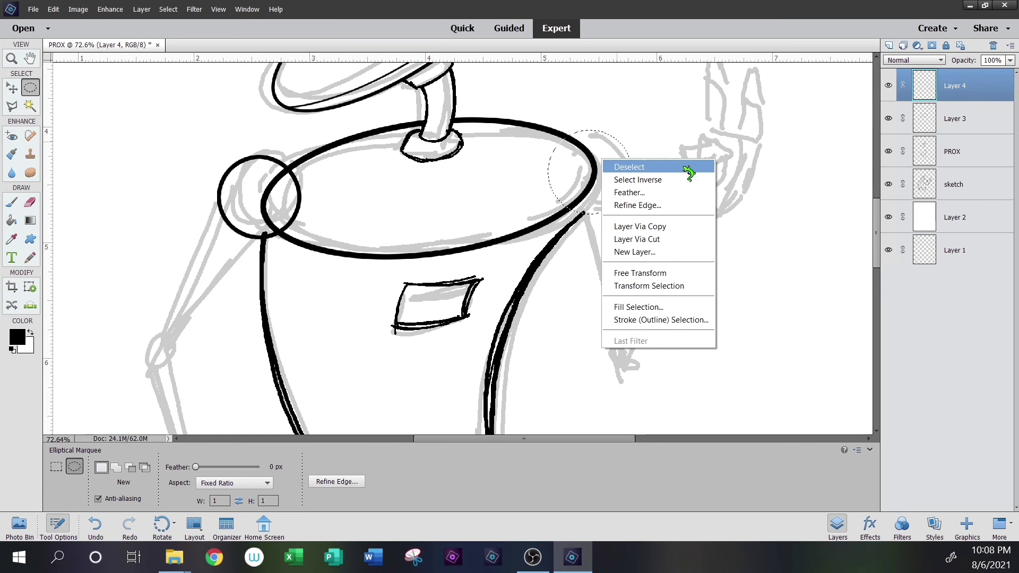
pyautogui.click(673, 289)
pyautogui.moveTo(632, 130); pyautogui.dragTo(625, 136)
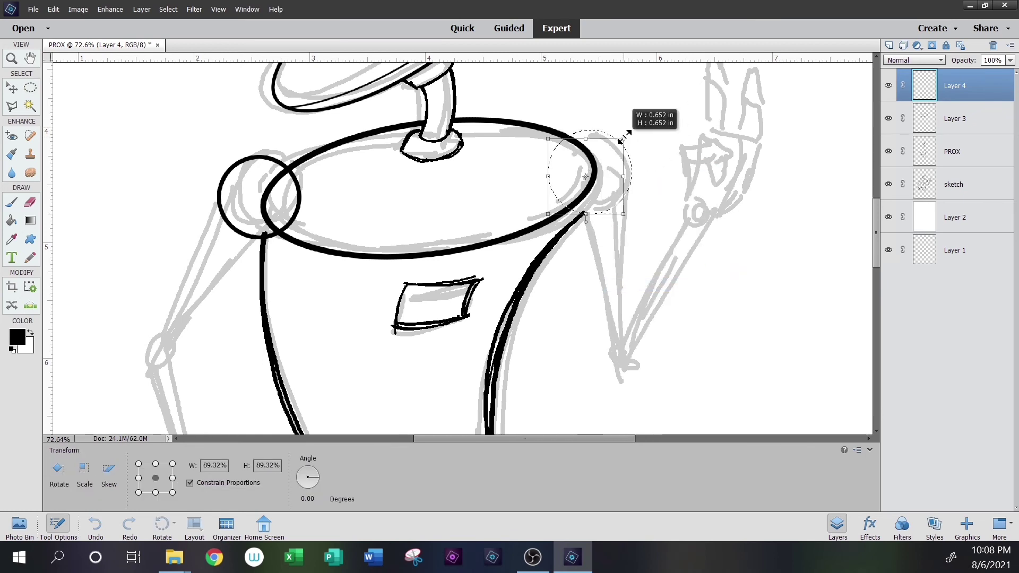
pyautogui.click(587, 230)
pyautogui.moveTo(617, 178); pyautogui.dragTo(619, 178)
# Outline the circular selection at the right shoulder in black and deselect
pyautogui.rightClick(605, 141)
pyautogui.click(655, 330)
pyautogui.click(585, 153)
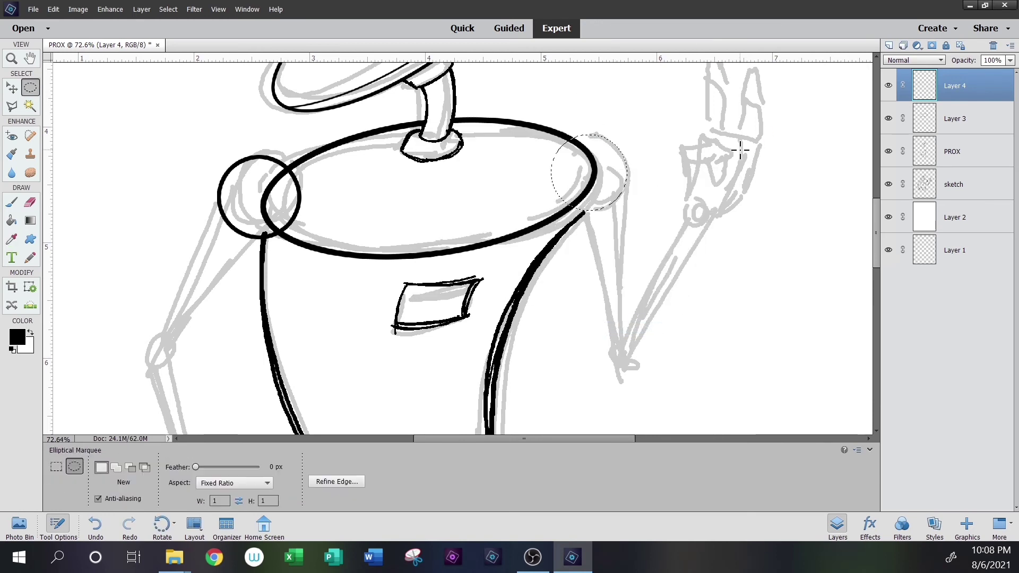
pyautogui.click(740, 150)
# Erase the torso oval inside the left shoulder circle and the right shoulder circle's arc inside the torso oval with the 20 px eraser
pyautogui.click(18, 55)
pyautogui.click(380, 239)
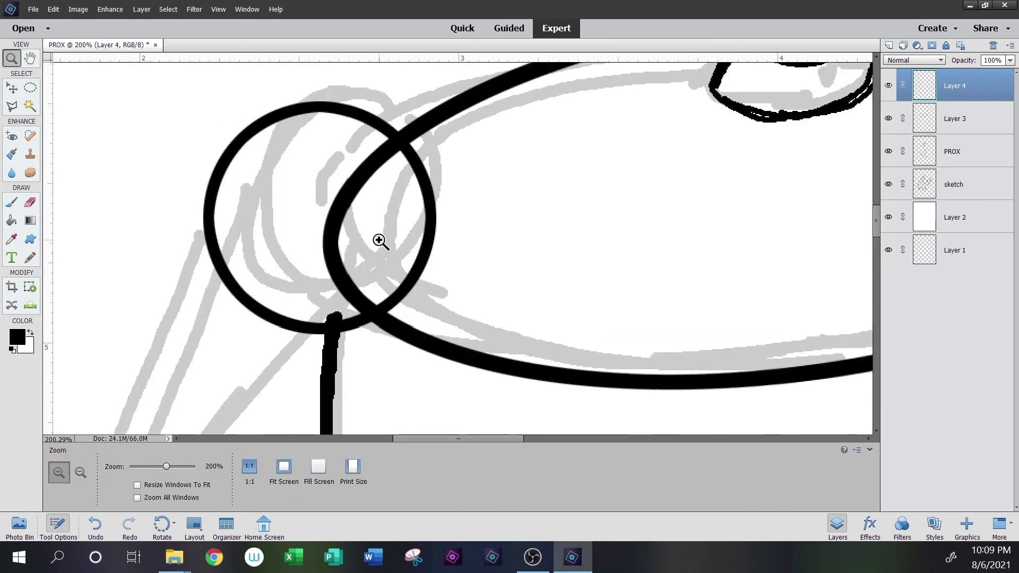
pyautogui.click(31, 201)
pyautogui.press('m')
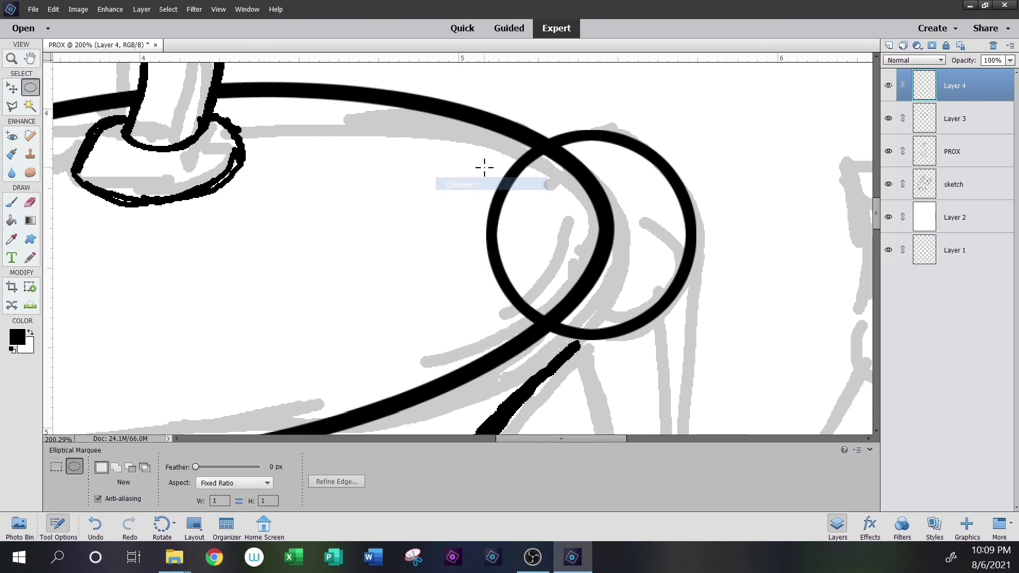
pyautogui.click(30, 202)
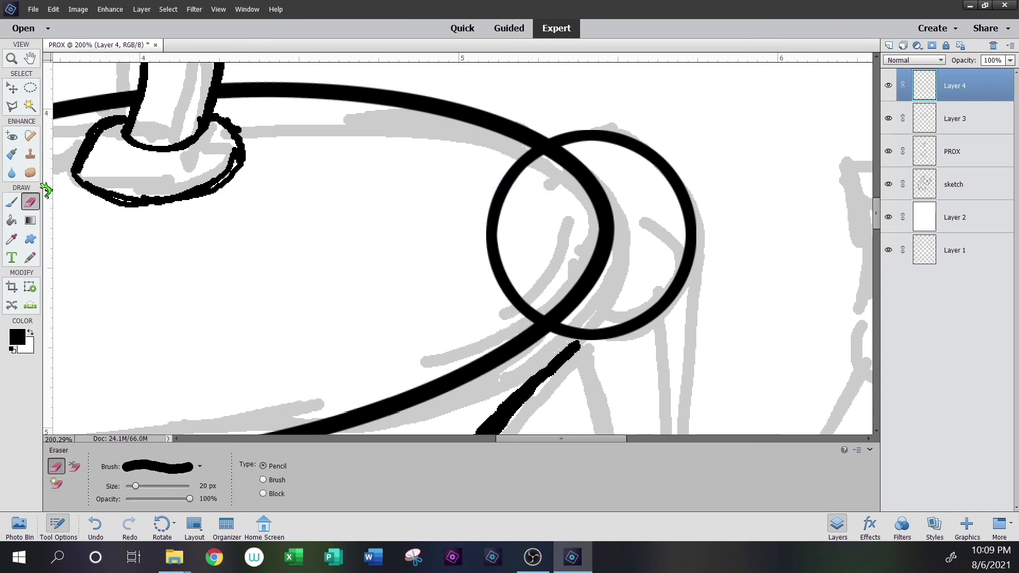
pyautogui.moveTo(542, 155); pyautogui.dragTo(494, 220)
pyautogui.moveTo(546, 298)
pyautogui.mouseDown()
pyautogui.moveTo(496, 248)
pyautogui.moveTo(500, 204)
pyautogui.mouseUp()
pyautogui.click(11, 58)
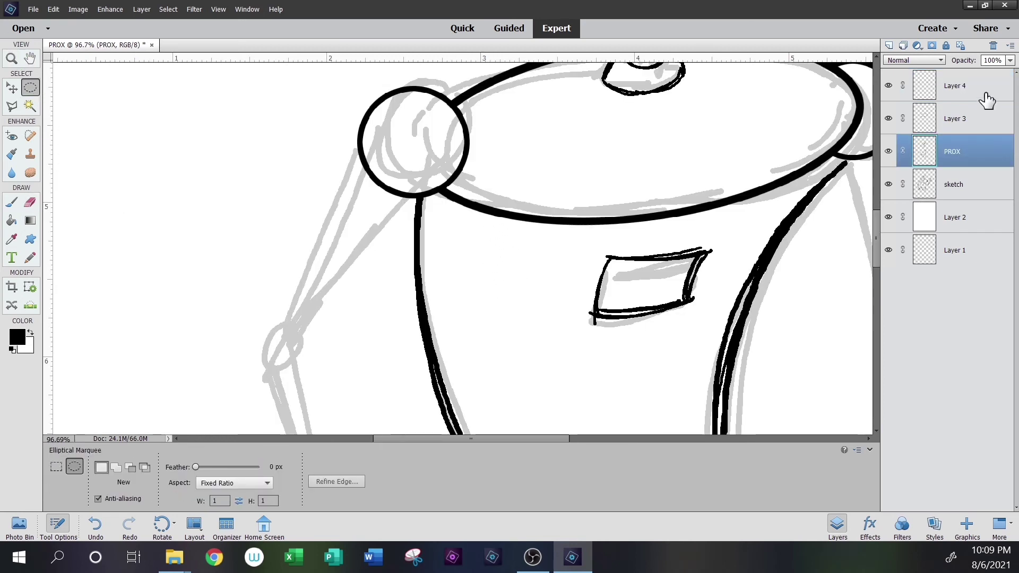
# On Layer 4, select small circles over the two elbow joints and outline them in black
pyautogui.click(980, 85)
pyautogui.moveTo(262, 328); pyautogui.dragTo(292, 345)
pyautogui.rightClick(294, 332)
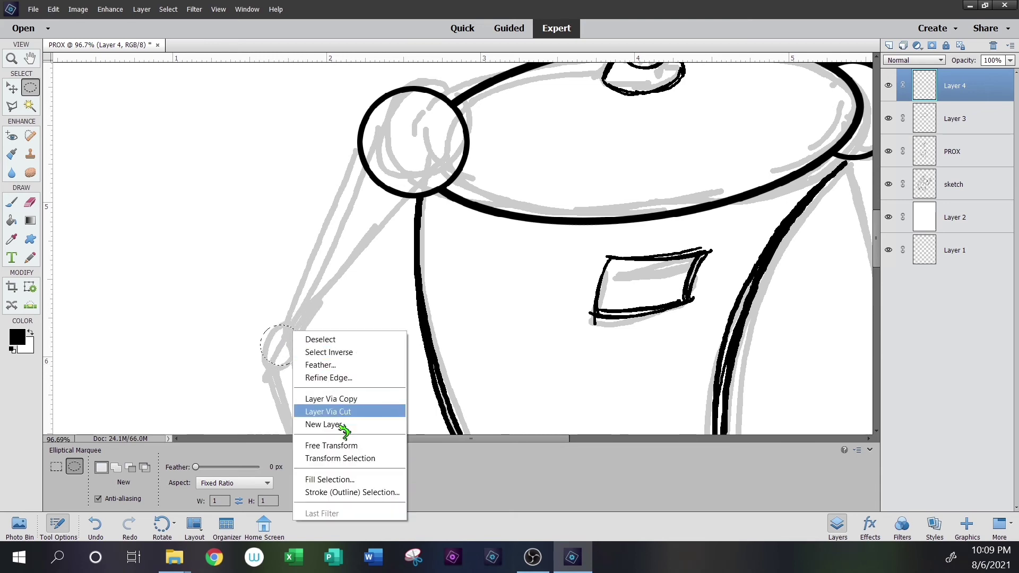
pyautogui.click(353, 492)
pyautogui.click(583, 151)
# Select the left elbow circle, move it slightly down and outward from the sketched joint, and deselect
pyautogui.press('z')
pyautogui.rightClick(250, 257)
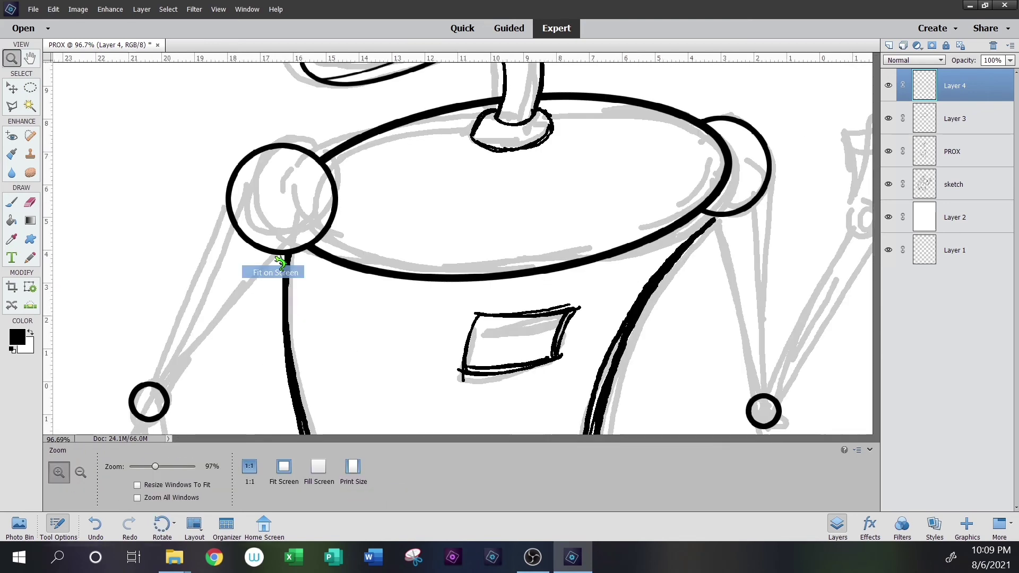
pyautogui.click(279, 262)
pyautogui.click(532, 344)
pyautogui.moveTo(265, 121); pyautogui.dragTo(569, 359)
pyautogui.click(30, 87)
pyautogui.moveTo(287, 215); pyautogui.dragTo(364, 292)
pyautogui.click(13, 91)
pyautogui.moveTo(332, 257); pyautogui.dragTo(327, 272)
pyautogui.click(33, 87)
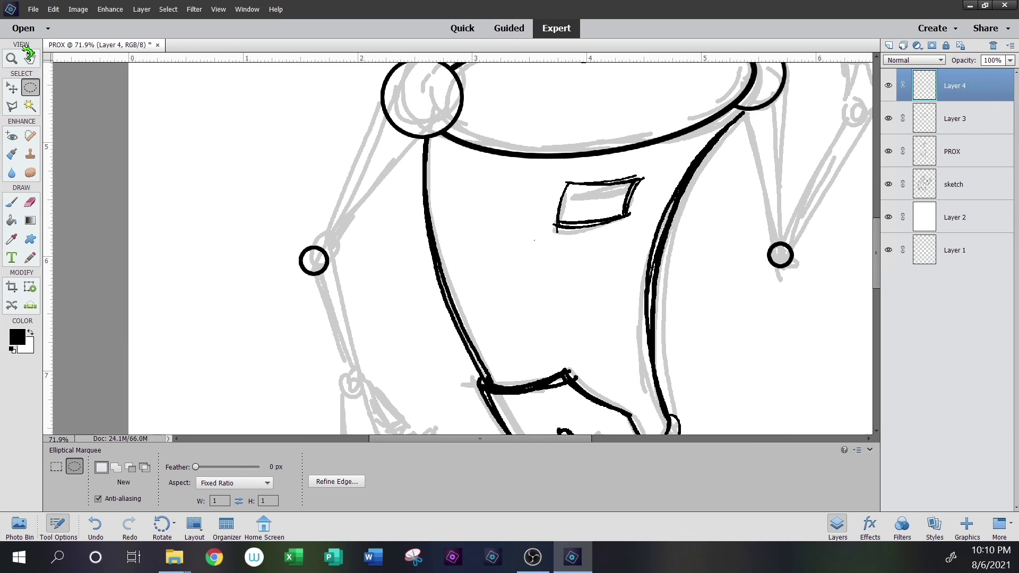
# On the PROX layer, trace the left upper arm's inner edge from shoulder to elbow with the Polygonal Lasso, fill it black, and deselect
pyautogui.hotkey('alt', '[')
pyautogui.hotkey('alt', '[')
pyautogui.click(12, 105)
pyautogui.click(445, 134)
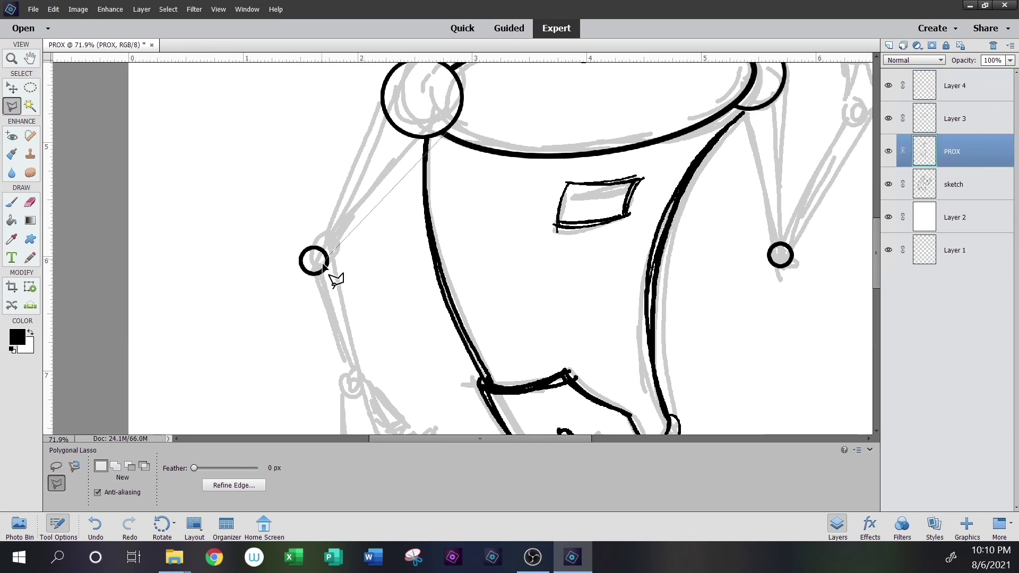
pyautogui.click(326, 270)
pyautogui.click(446, 134)
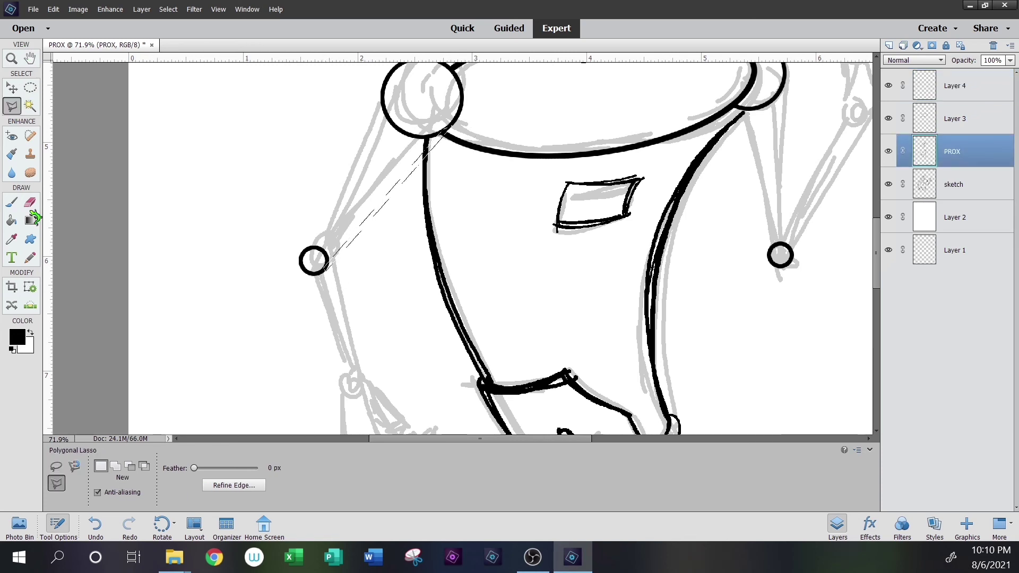
pyautogui.click(12, 220)
pyautogui.click(425, 156)
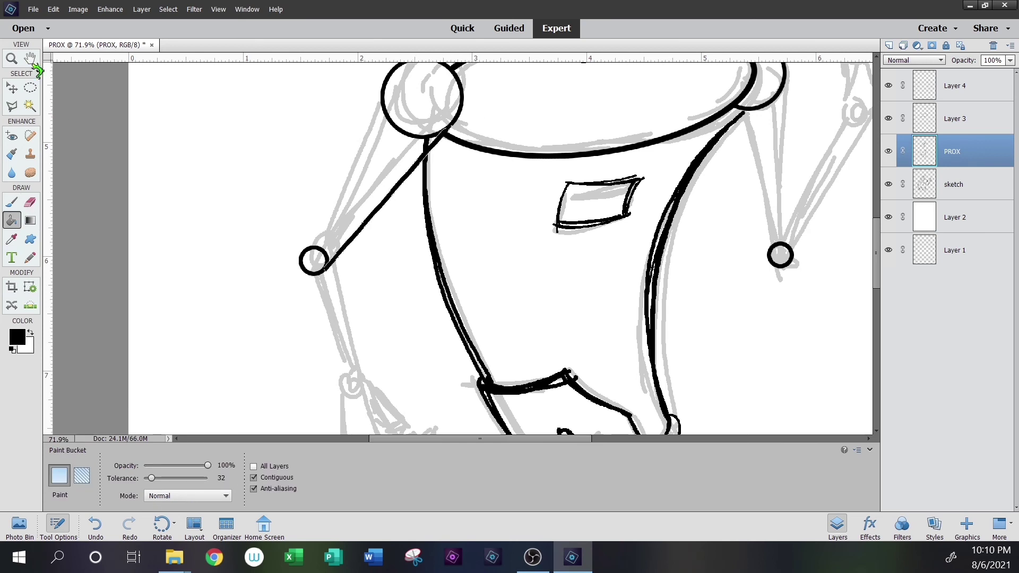
pyautogui.click(30, 88)
# Trace the left upper arm's outer edge from shoulder to elbow with the Polygonal Lasso, fill it black, and deselect
pyautogui.click(13, 105)
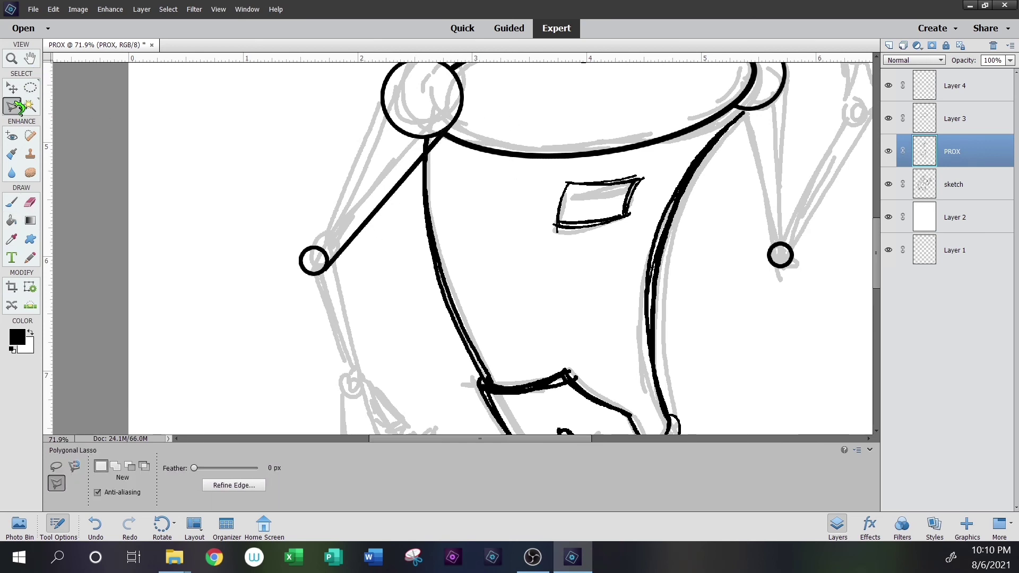
pyautogui.click(385, 84)
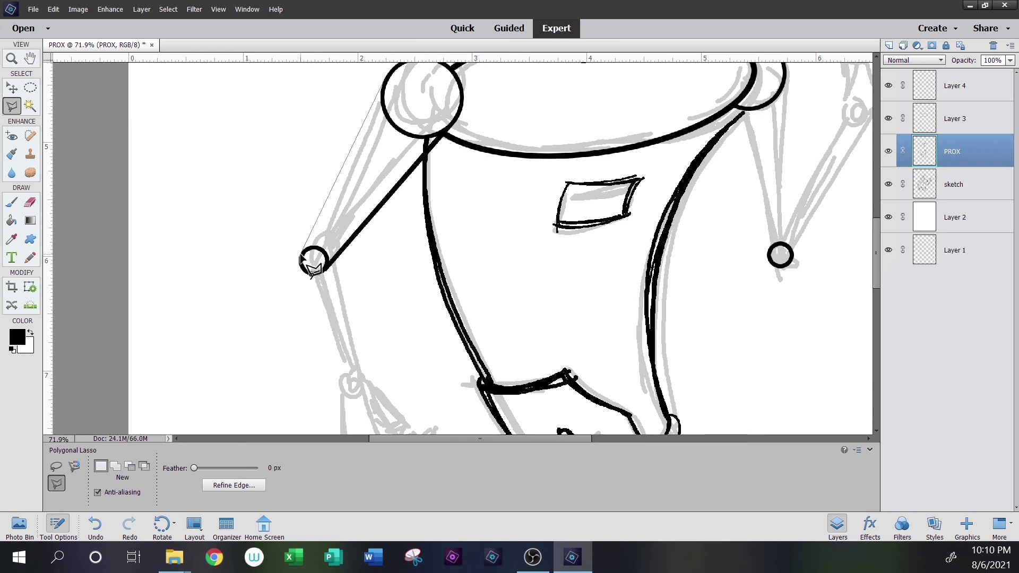
pyautogui.click(301, 259)
pyautogui.click(384, 85)
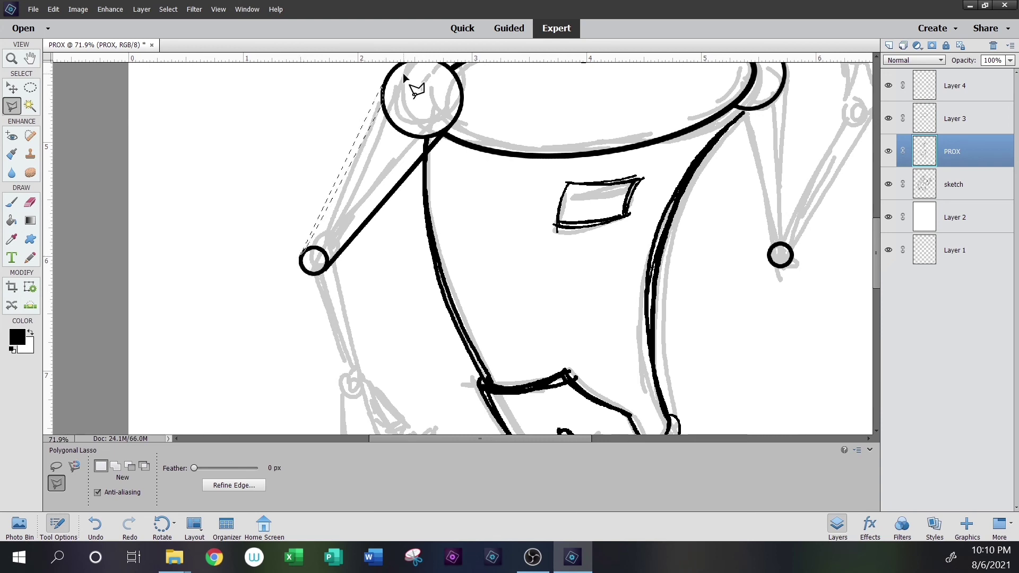
pyautogui.click(12, 221)
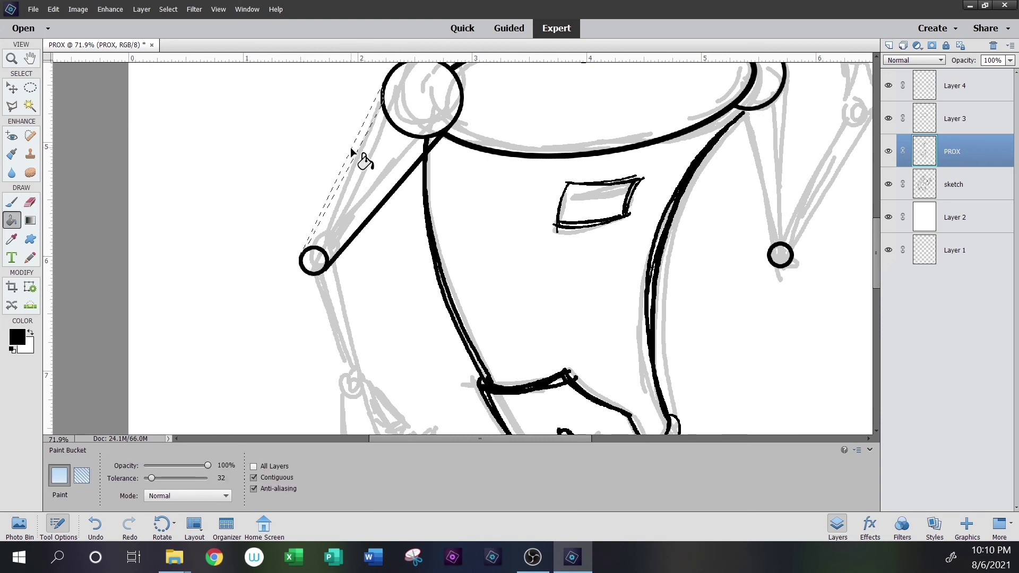
pyautogui.click(362, 139)
pyautogui.click(35, 85)
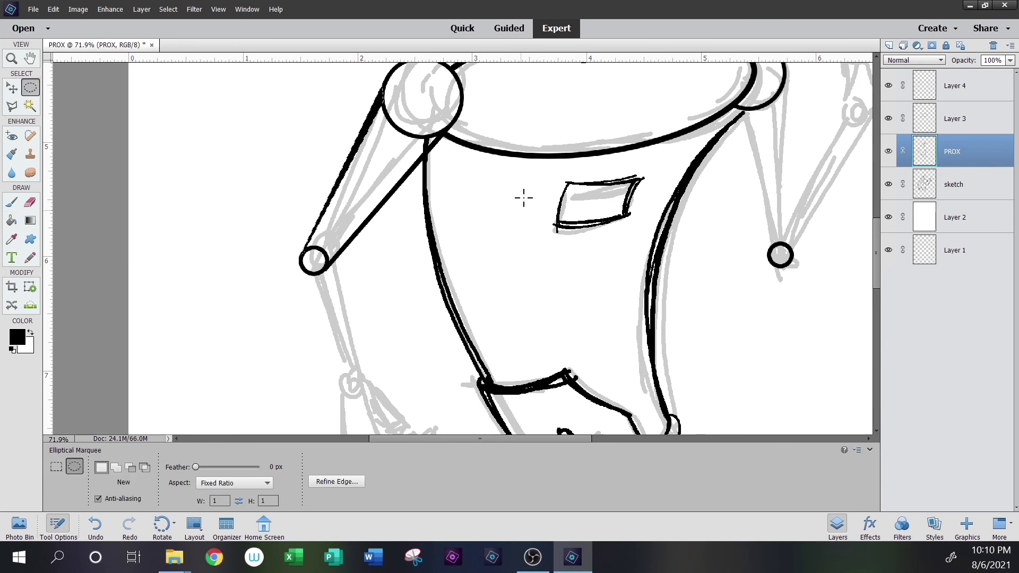
pyautogui.moveTo(298, 81); pyautogui.dragTo(504, 287)
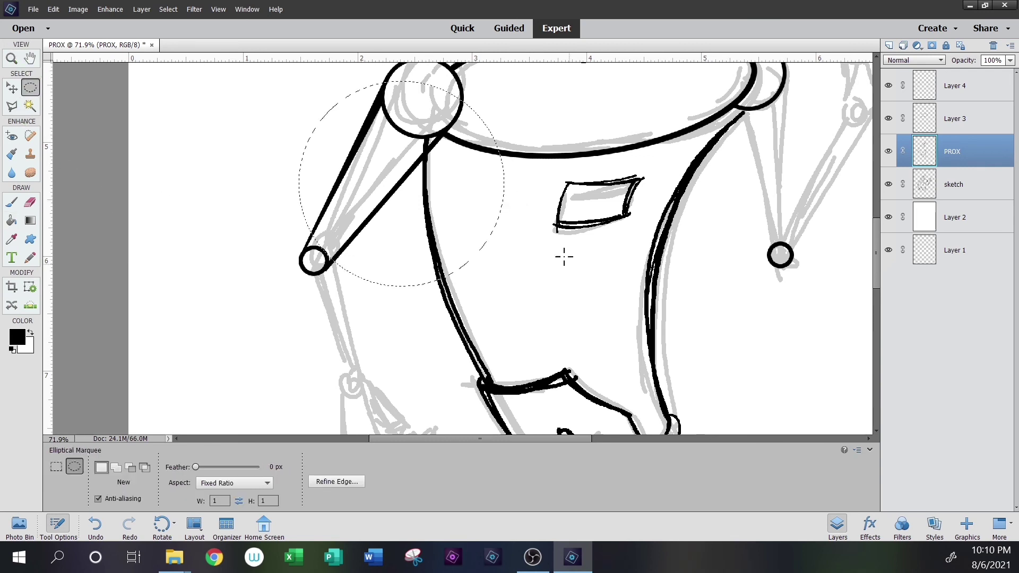
pyautogui.click(10, 59)
pyautogui.moveTo(274, 109); pyautogui.dragTo(531, 350)
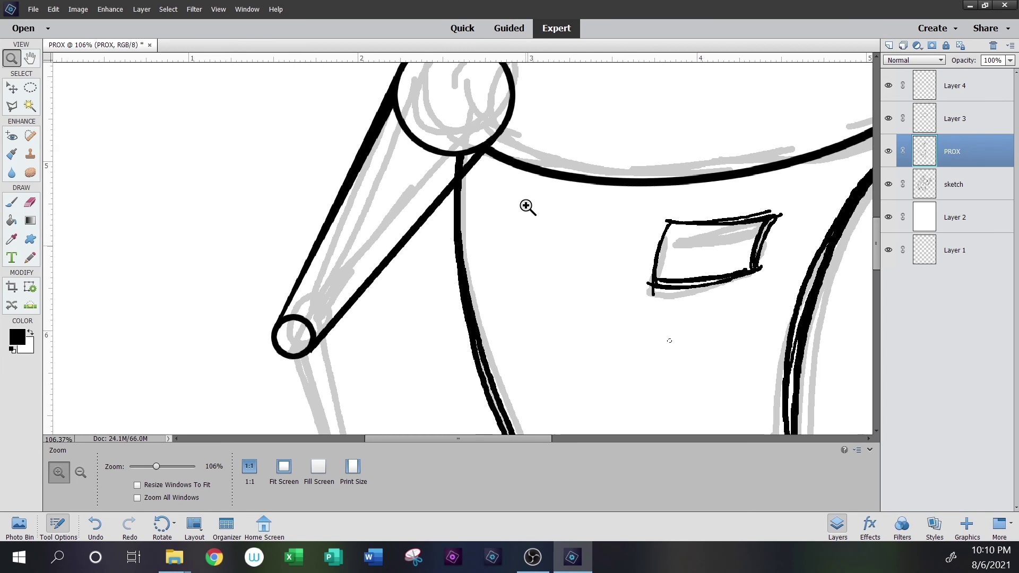
# Trace the left upper arm's center line from shoulder to elbow with the Polygonal Lasso and fill it black
pyautogui.press('l')
pyautogui.click(417, 148)
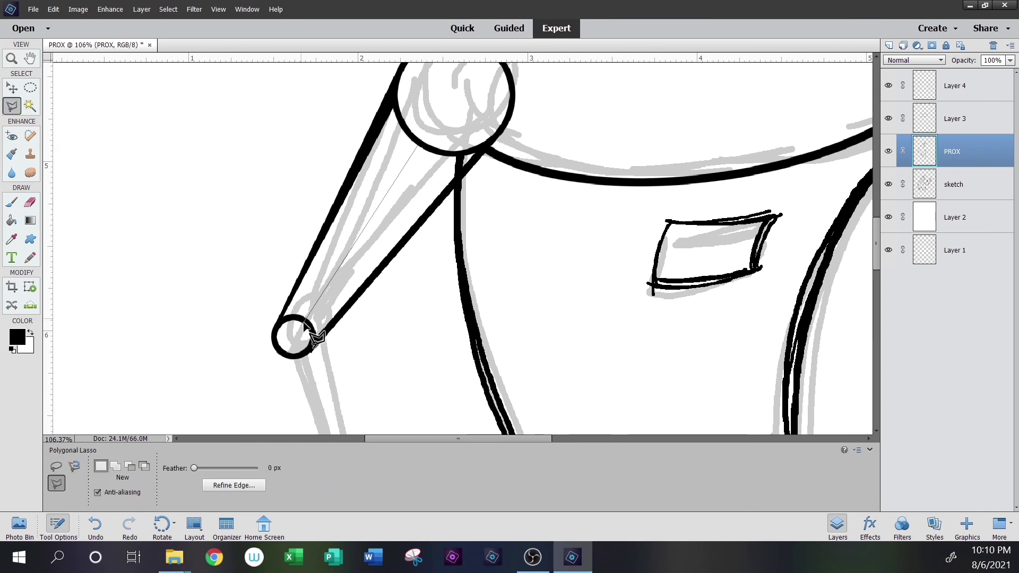
pyautogui.scroll(-3, 287, 189)
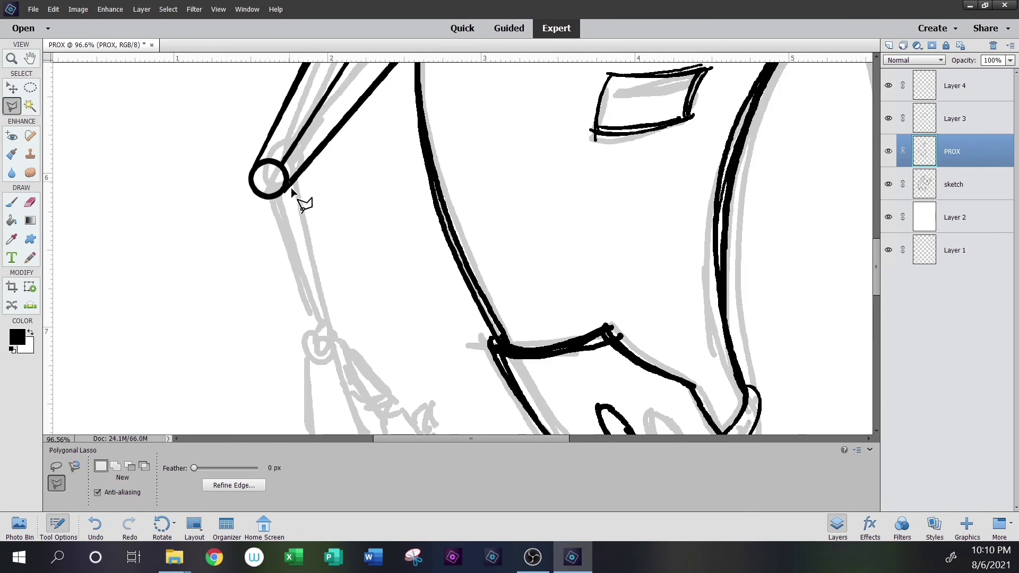
# Trace the left forearm's inner edge from elbow to wrist with the Polygonal Lasso, fill it black, and deselect
pyautogui.click(336, 346)
pyautogui.doubleClick(287, 190)
pyautogui.press('k')
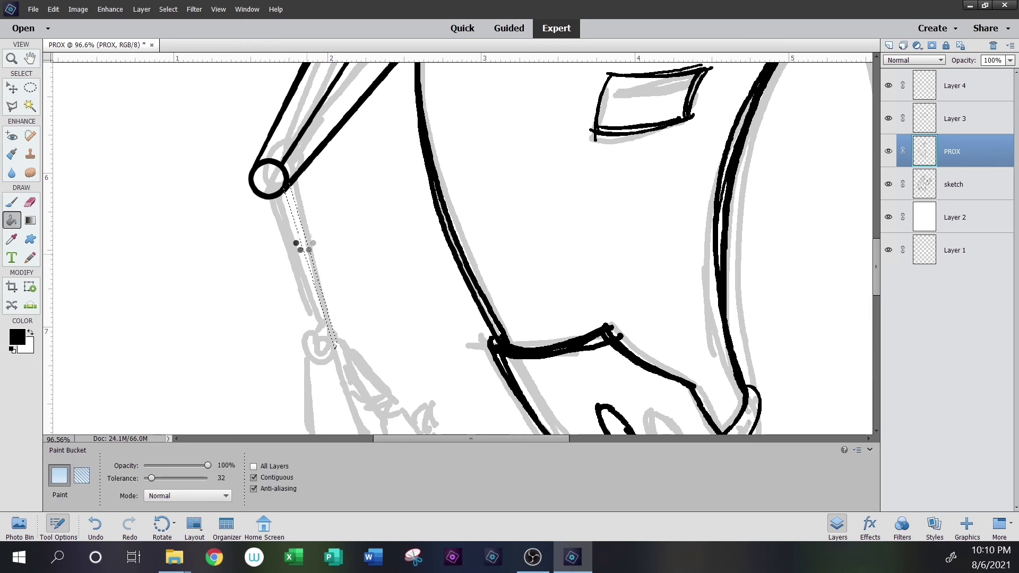
pyautogui.click(304, 246)
pyautogui.click(30, 88)
pyautogui.hotkey('ctrl', 'd')
pyautogui.click(13, 106)
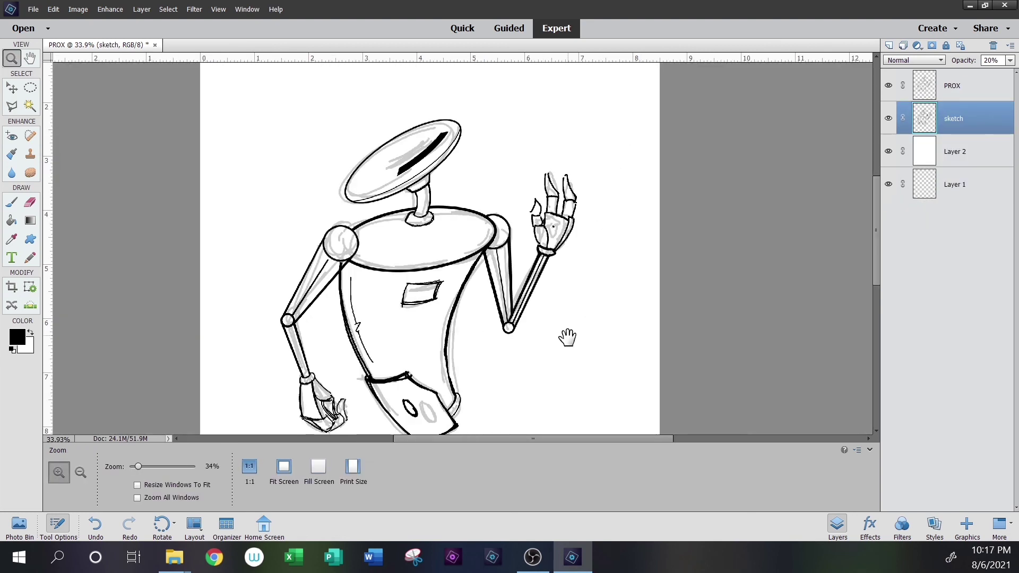
# Hide the sketch layer so only the black line art of the robot shows
pyautogui.moveTo(566, 338); pyautogui.dragTo(560, 287)
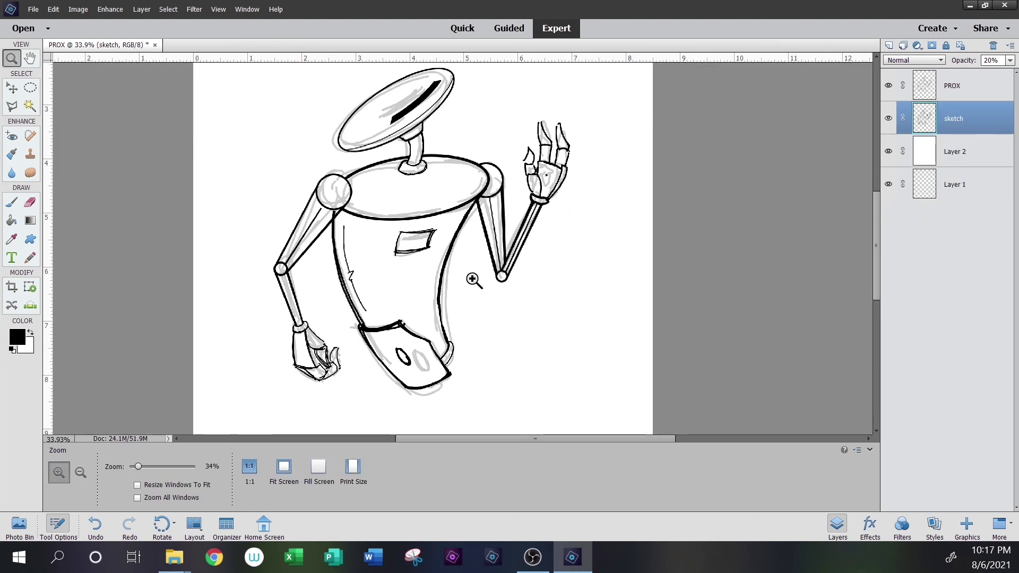
pyautogui.click(893, 117)
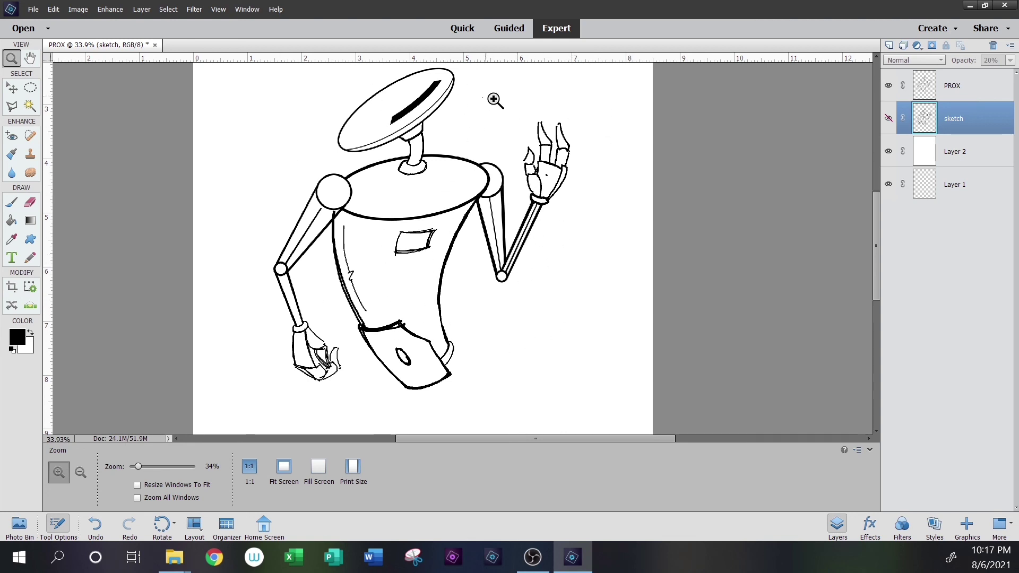
# Examine the robot's line art without the sketch, up close around the torso and left arm and as a whole figure
pyautogui.moveTo(583, 101); pyautogui.dragTo(621, 137)
pyautogui.scroll(2, 416, 221)
pyautogui.moveTo(416, 221); pyautogui.dragTo(567, 179)
pyautogui.scroll(-8, 567, 179)
pyautogui.hscroll(-4, 488, 281)
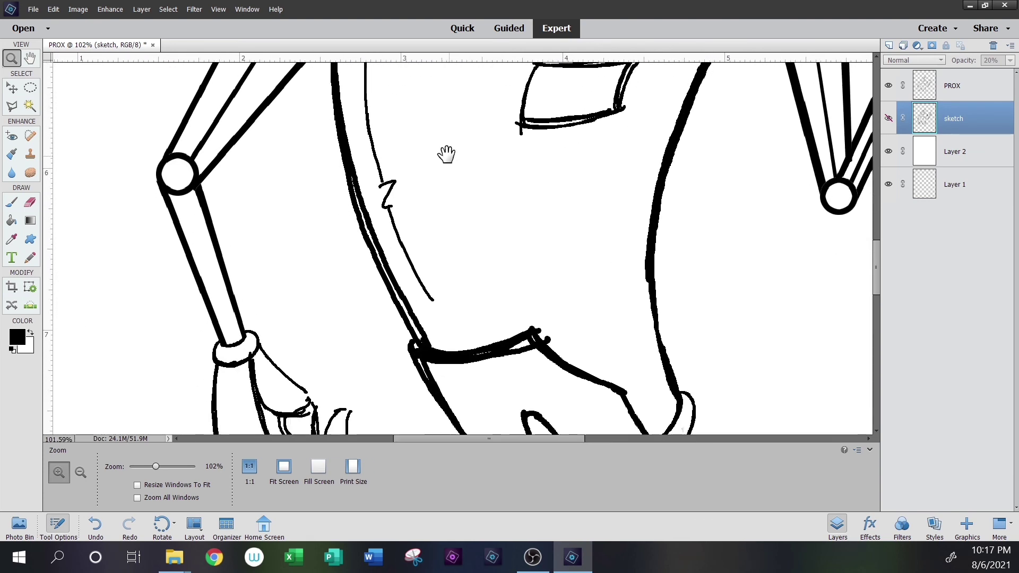
pyautogui.moveTo(446, 154); pyautogui.dragTo(445, 149)
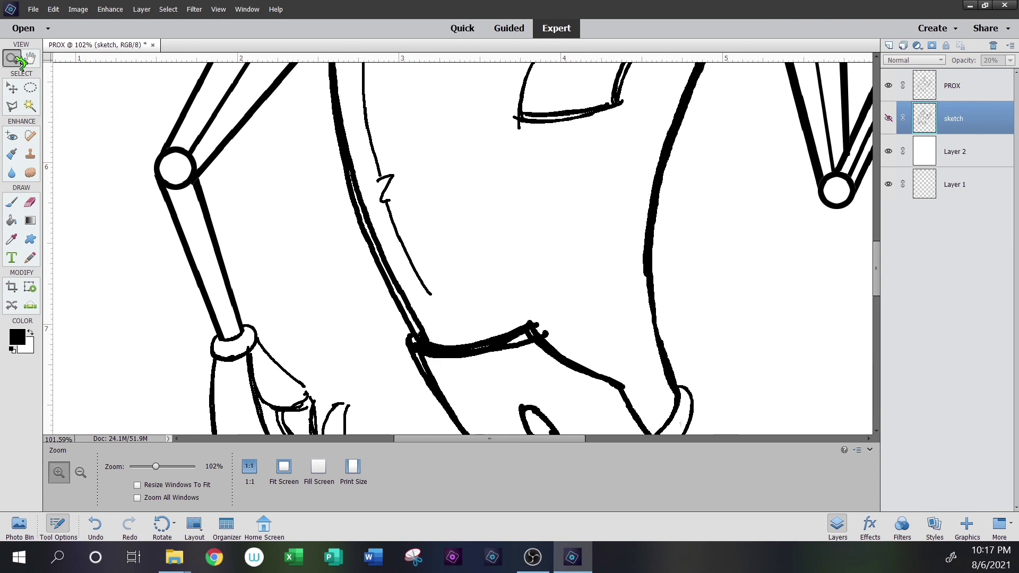
pyautogui.rightClick(472, 194)
pyautogui.click(505, 200)
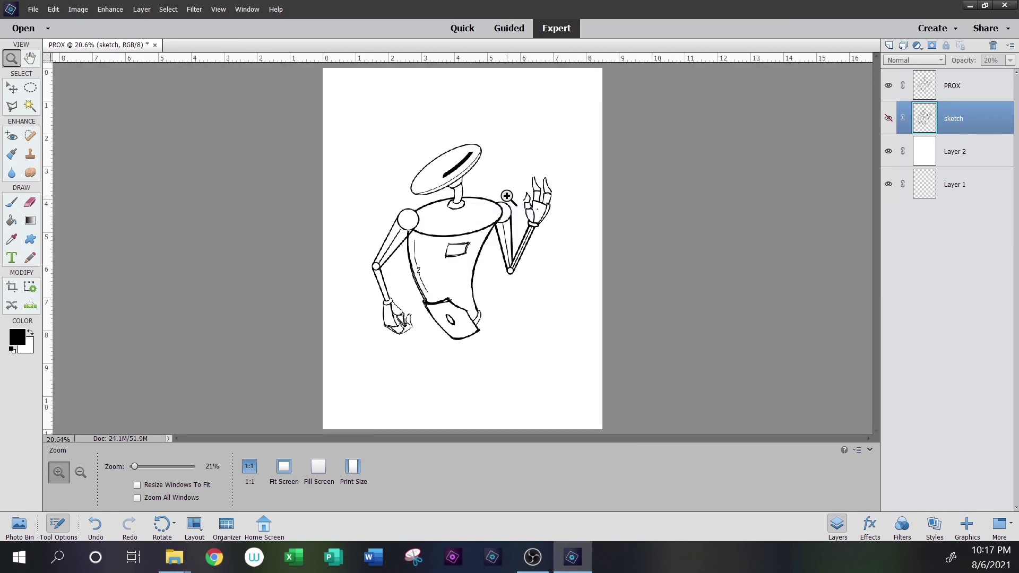
pyautogui.moveTo(398, 142); pyautogui.dragTo(576, 268)
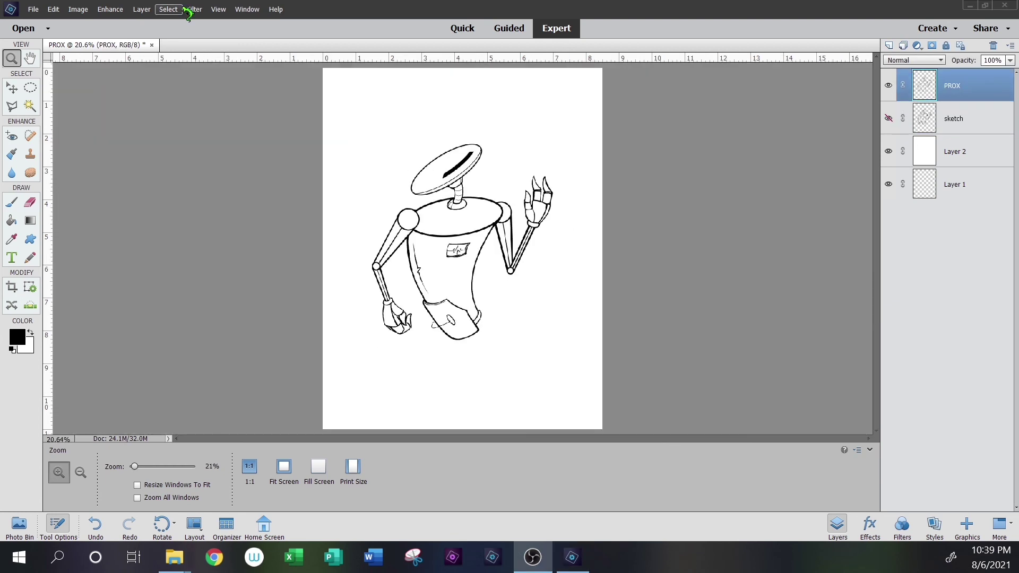
pyautogui.click(21, 61)
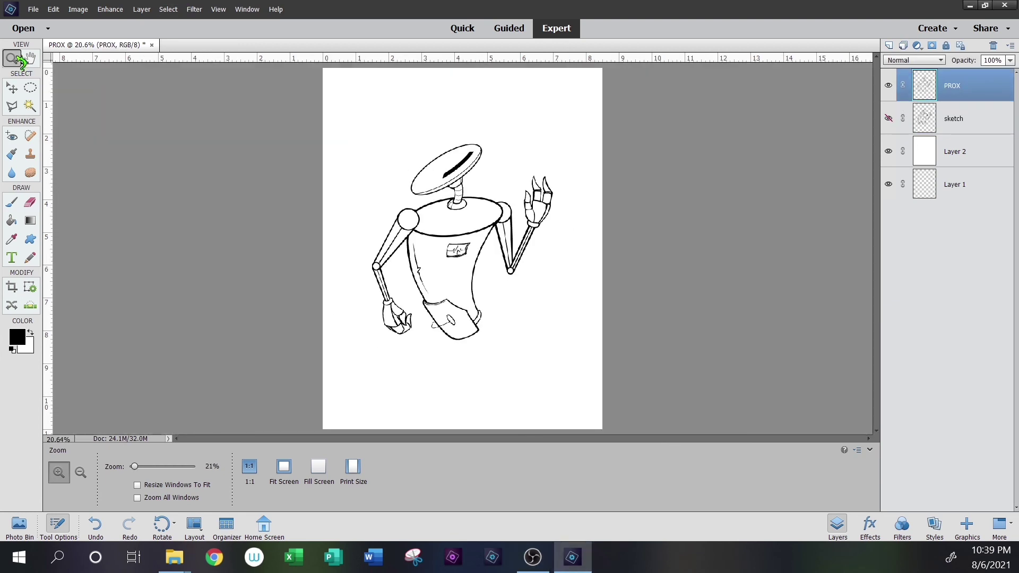
pyautogui.moveTo(385, 129); pyautogui.dragTo(614, 279)
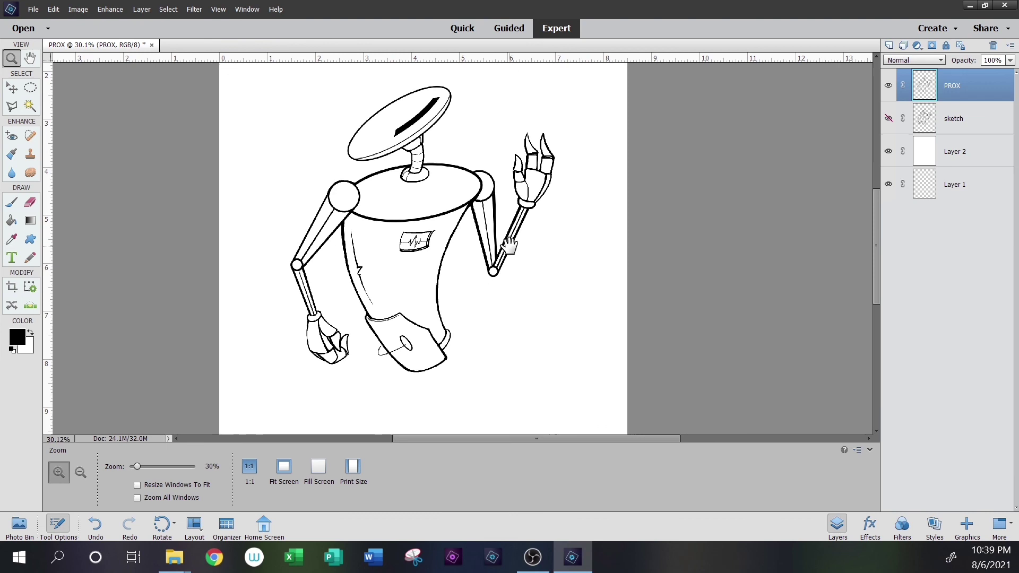
pyautogui.moveTo(542, 275); pyautogui.dragTo(602, 304)
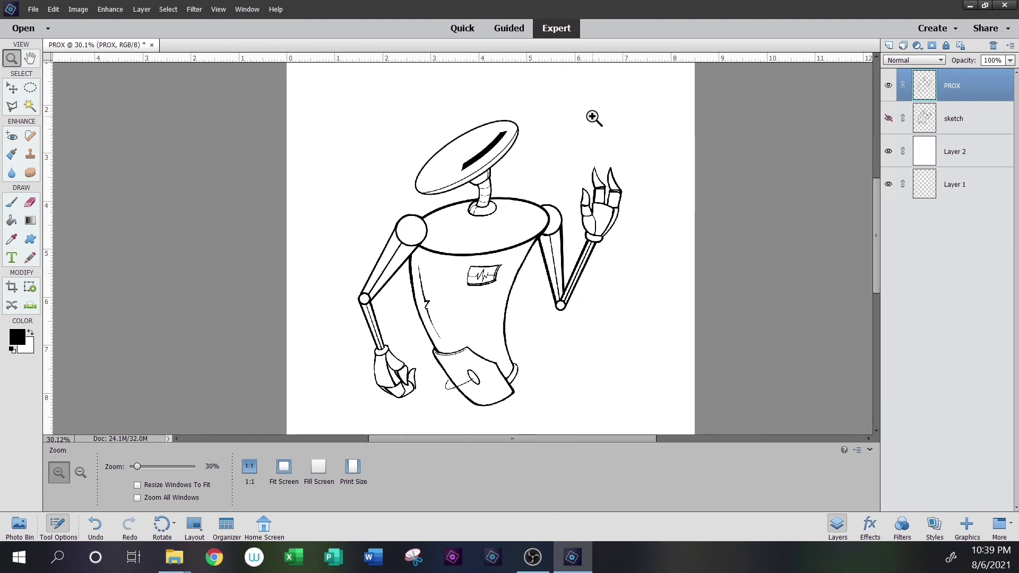